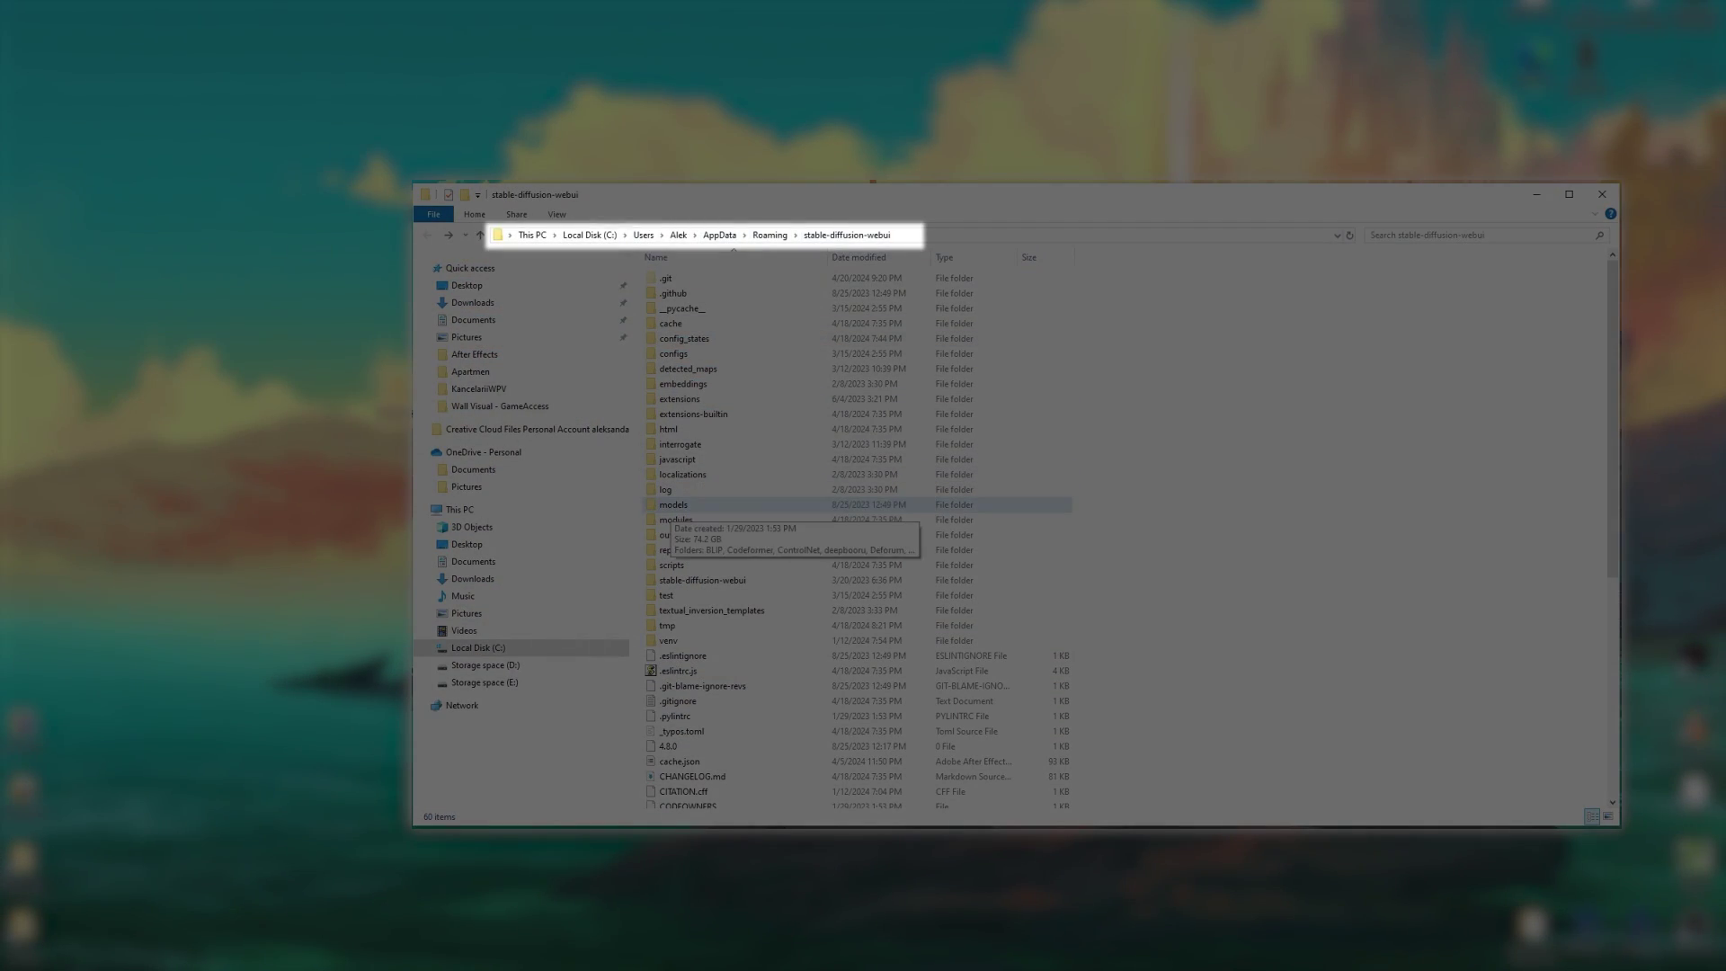
- Open the Lora folder inside the models folder of stable-diffusion-webui
click(672, 505)
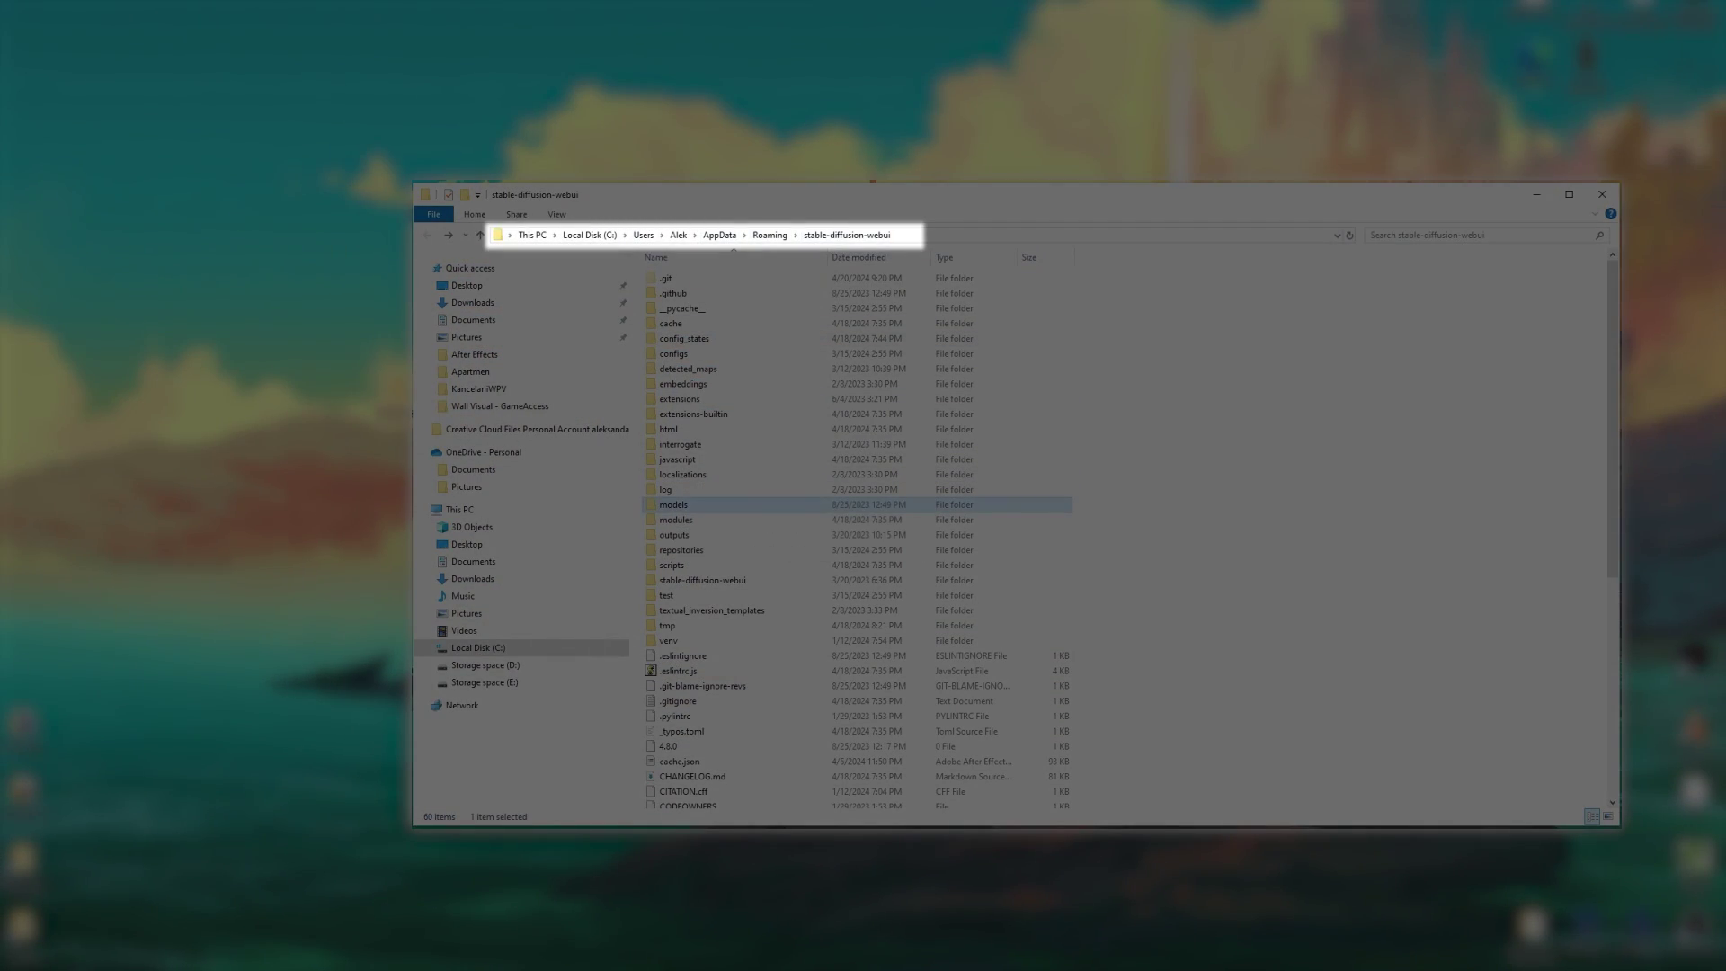
key(Return)
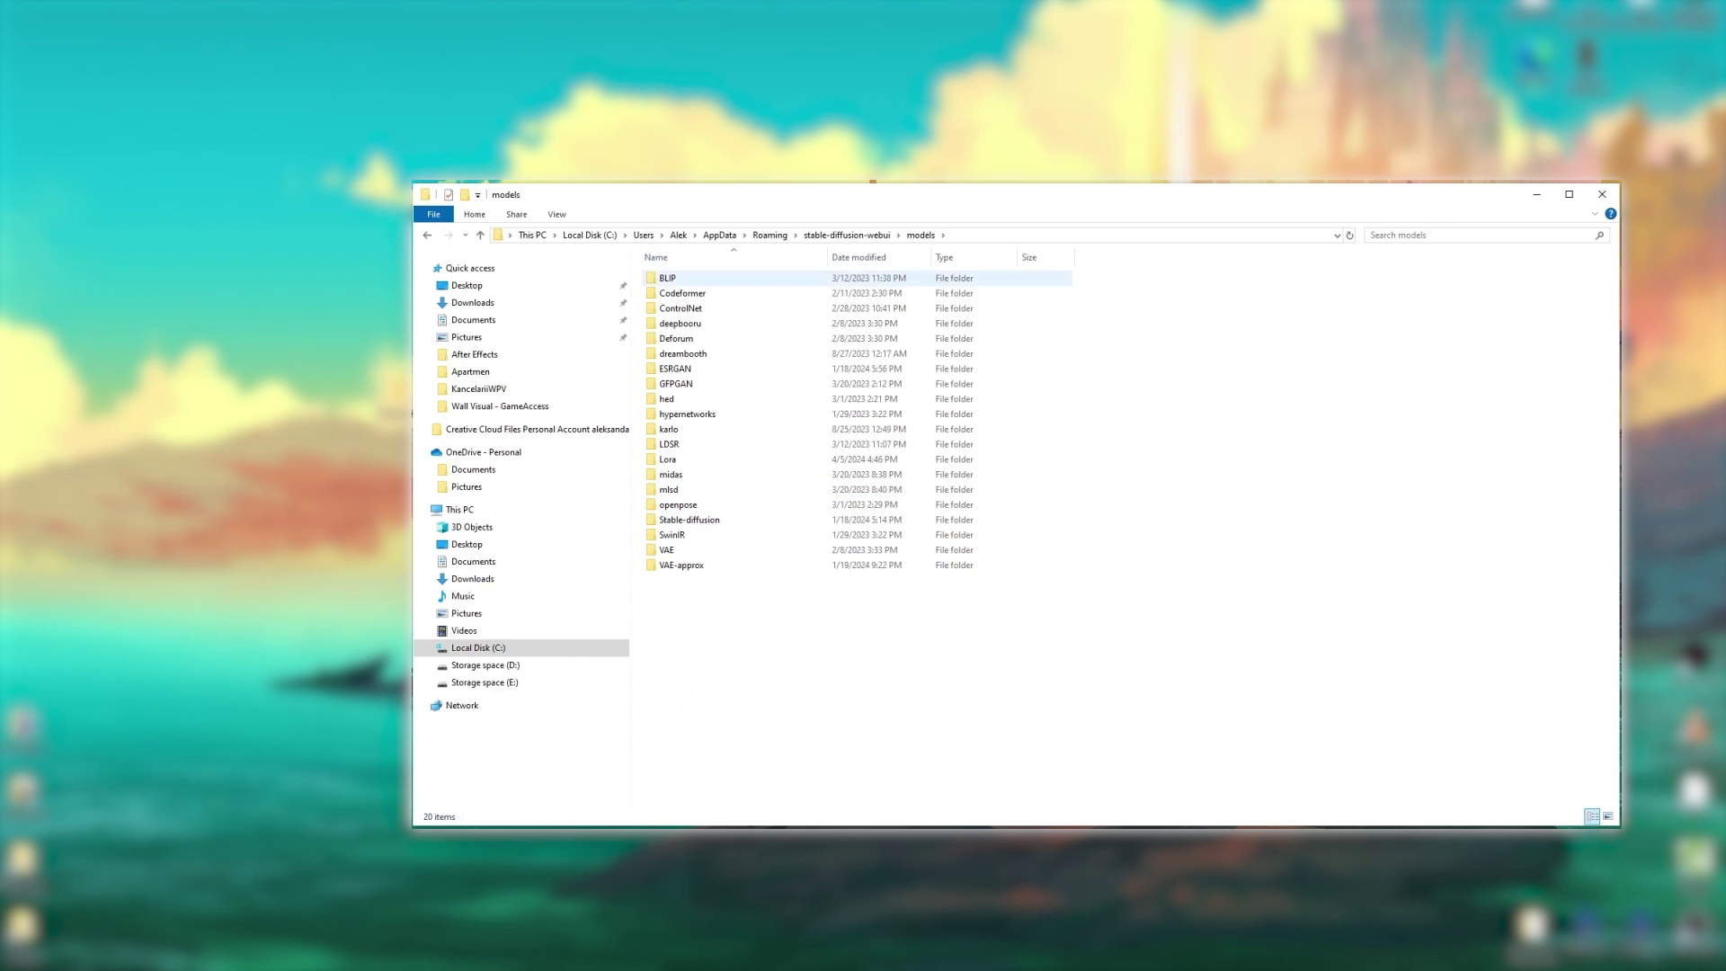
double_click(667, 459)
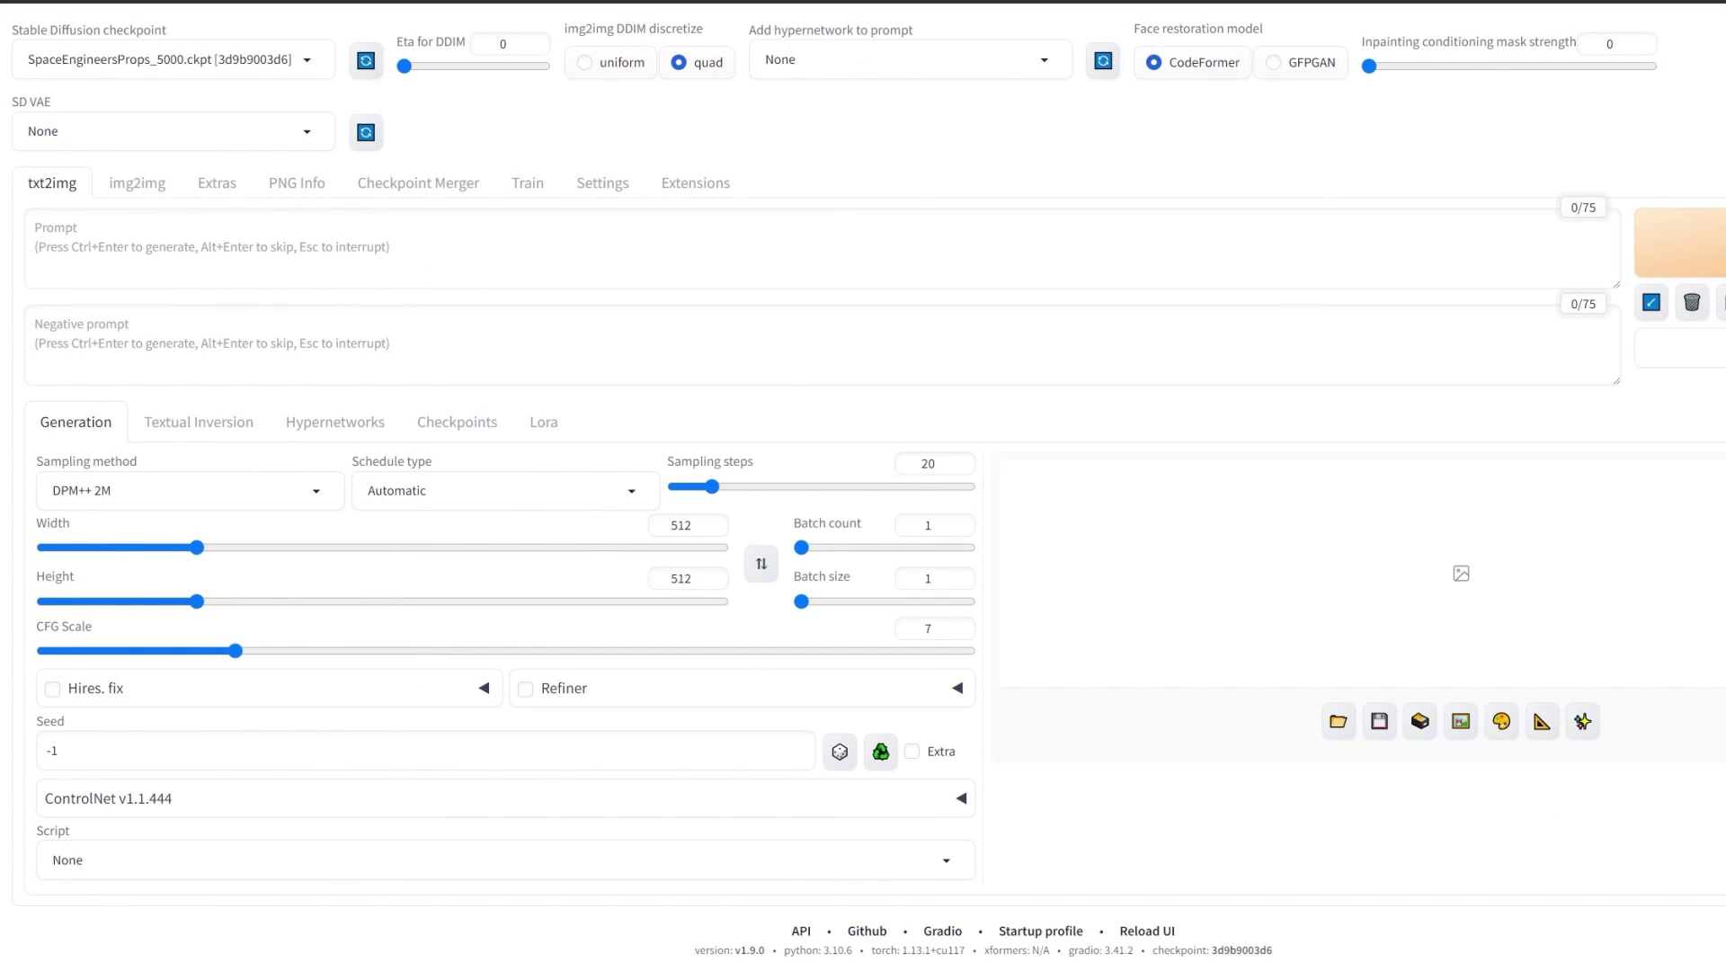
- Load blockout-01.png from the Sketches&Blockouts folder as the ControlNet Unit 0 image in the Stable Diffusion web UI and enable the unit
click(230, 59)
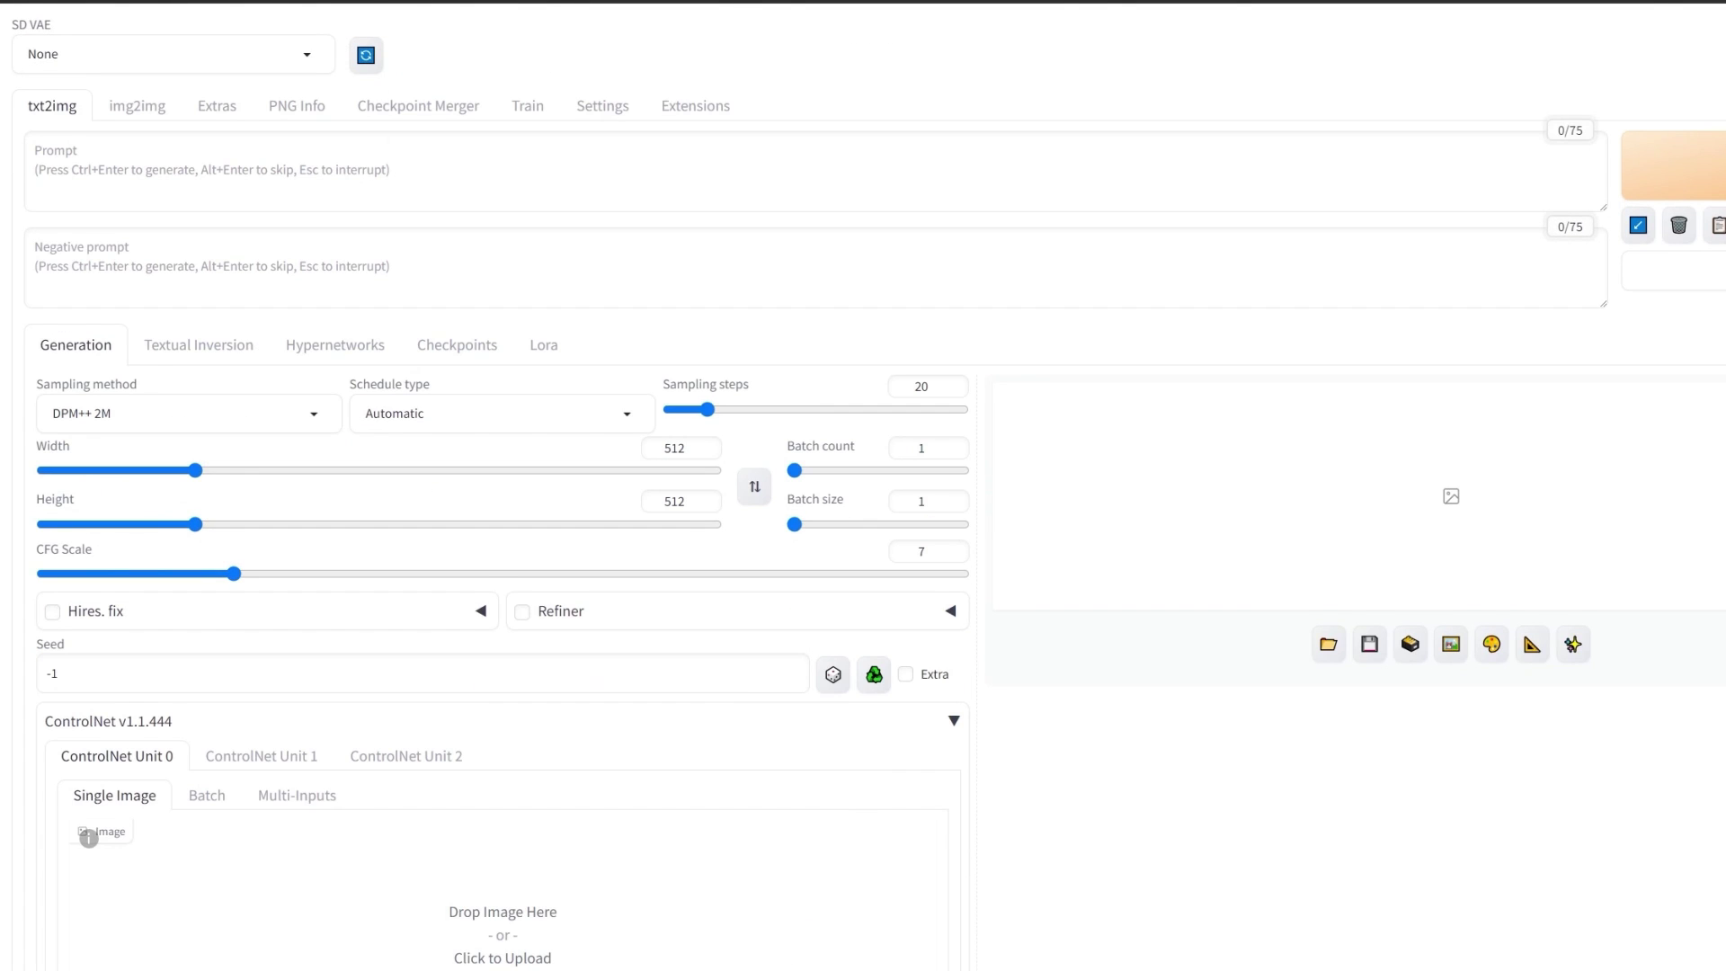
scroll(863, 485, up, 1)
scroll(863, 486, down, 4)
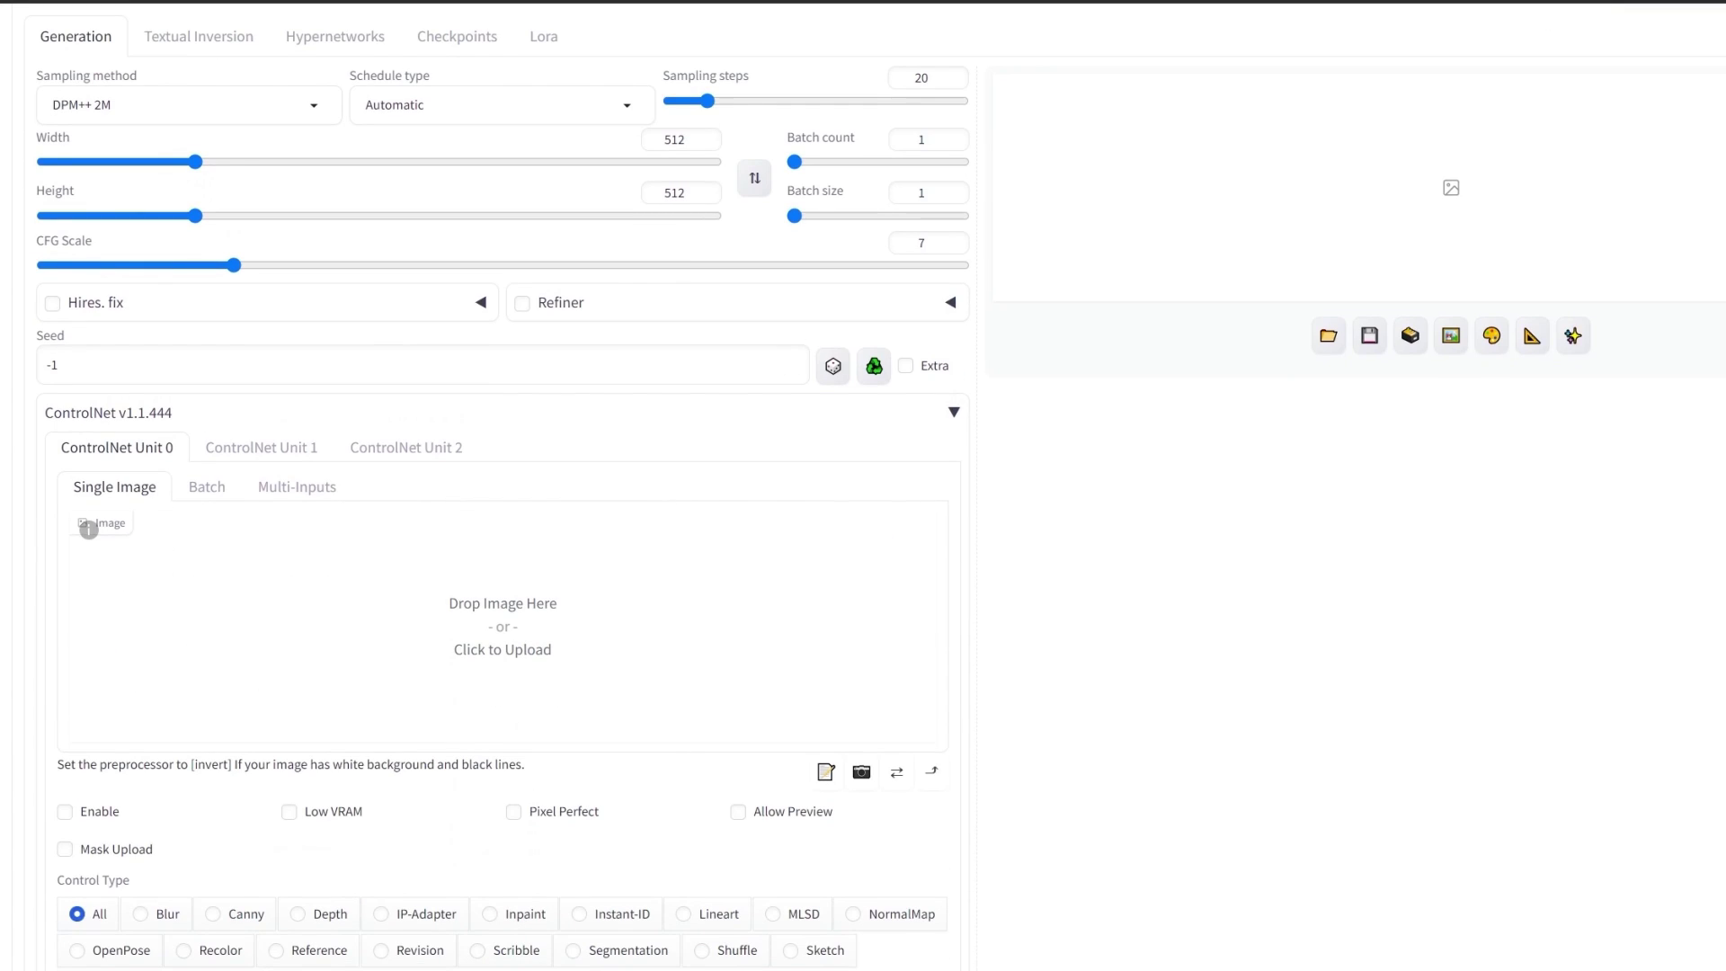
mouse_move(350, 968)
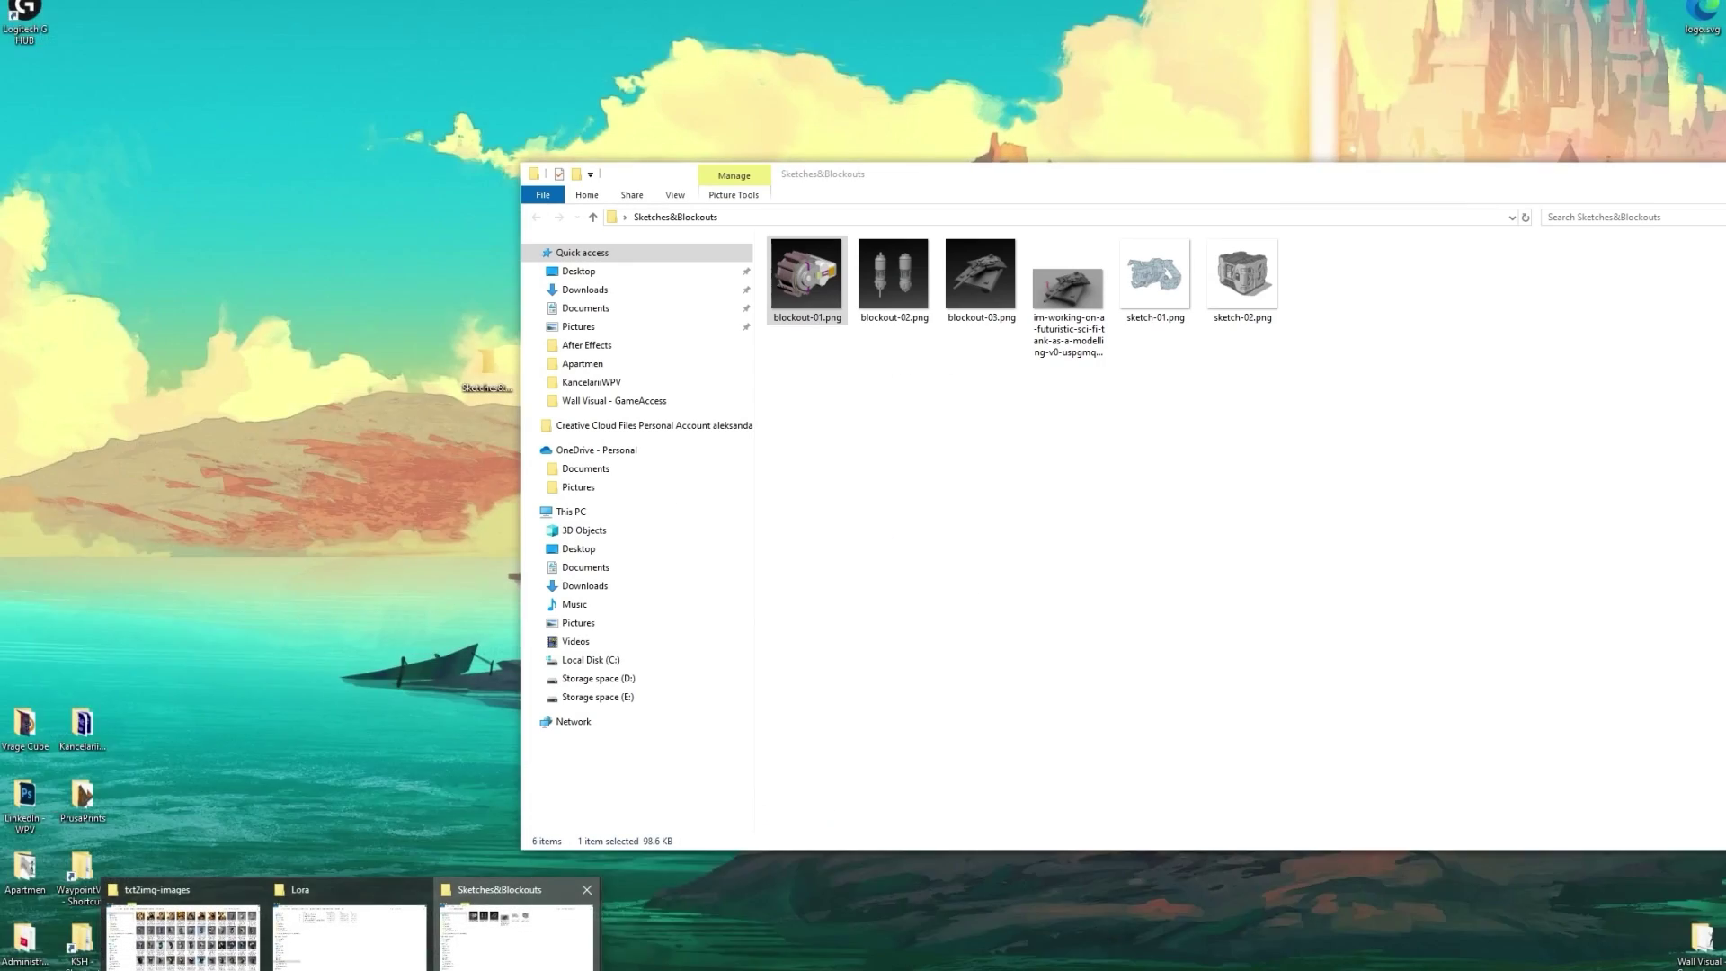
click(516, 931)
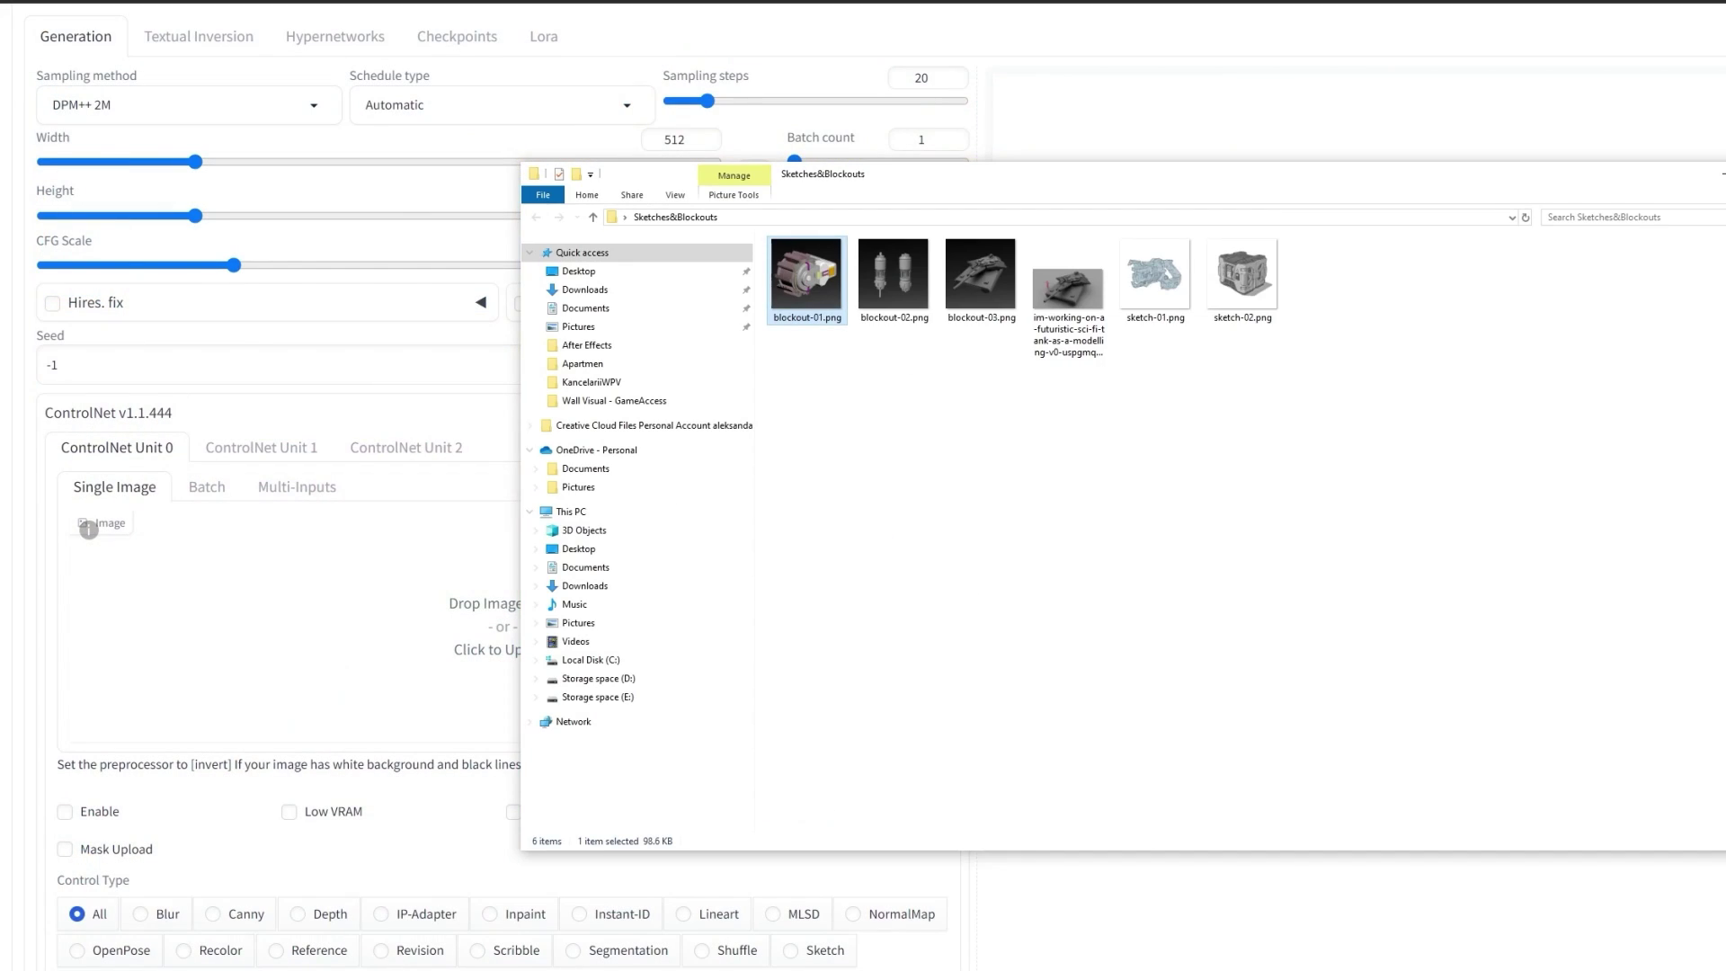
drag(806, 274, 410, 620)
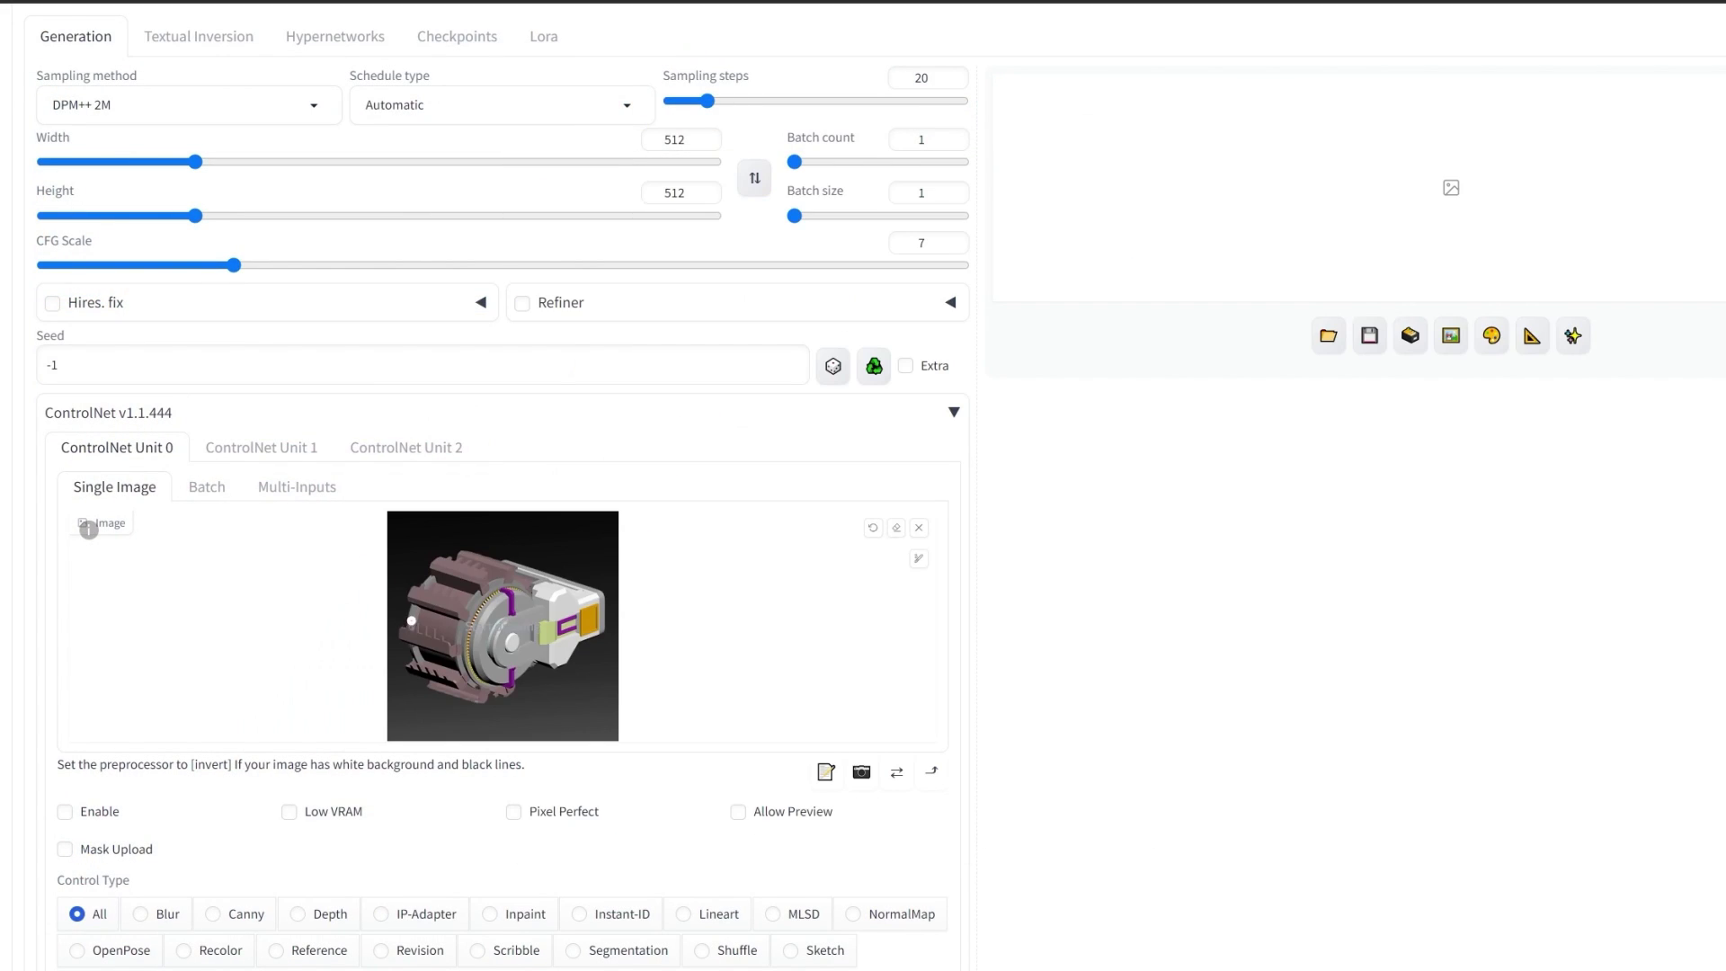
click(65, 812)
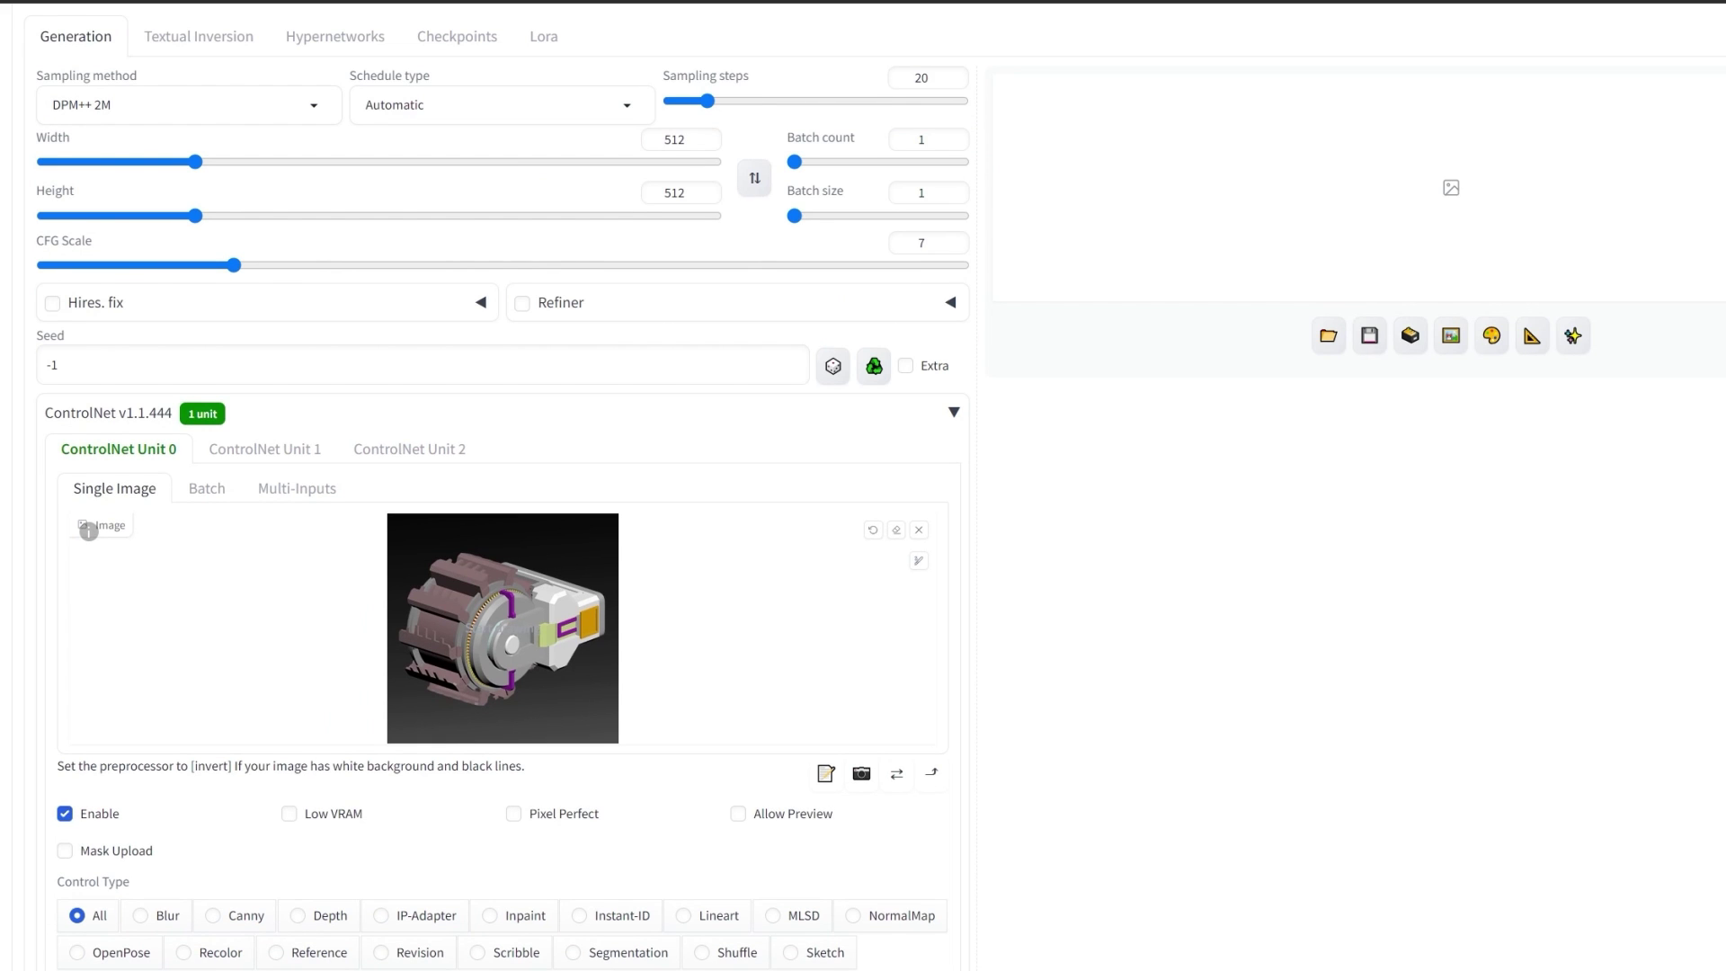
- Configure ControlNet Unit 0 with the Depth control type, the control_sd15_depth model, a control weight of 0.55 and Pixel Perfect enabled
scroll(504, 485, down, 2)
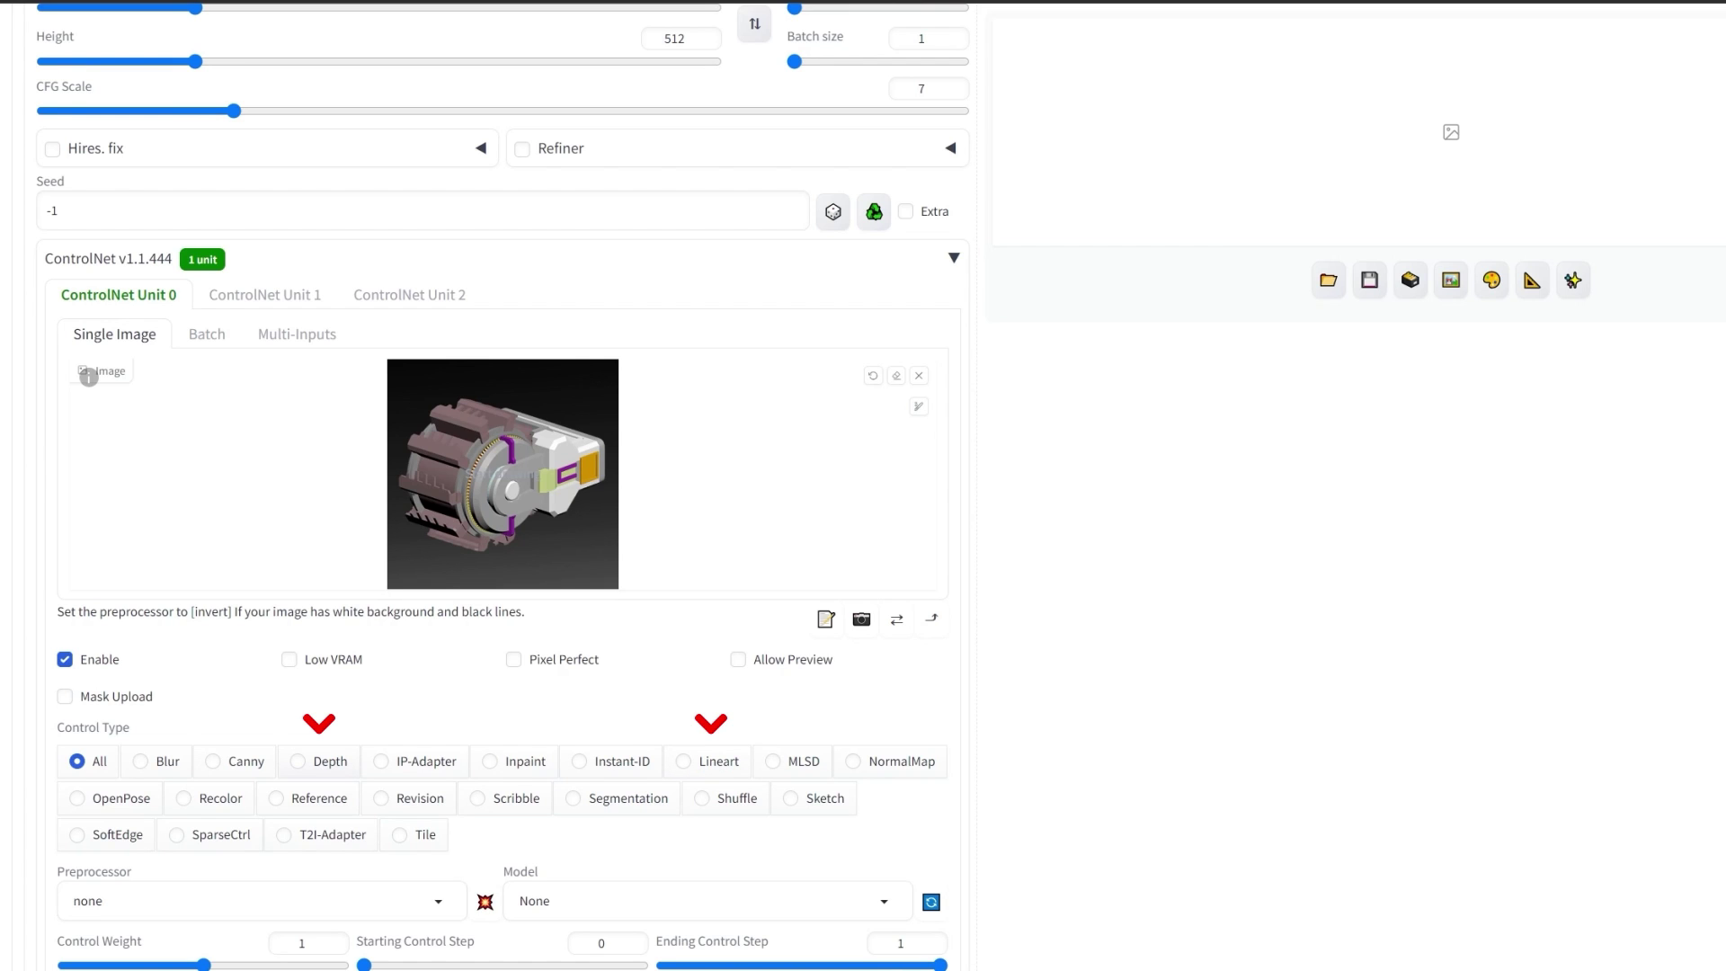
click(319, 761)
scroll(319, 773, down, 1)
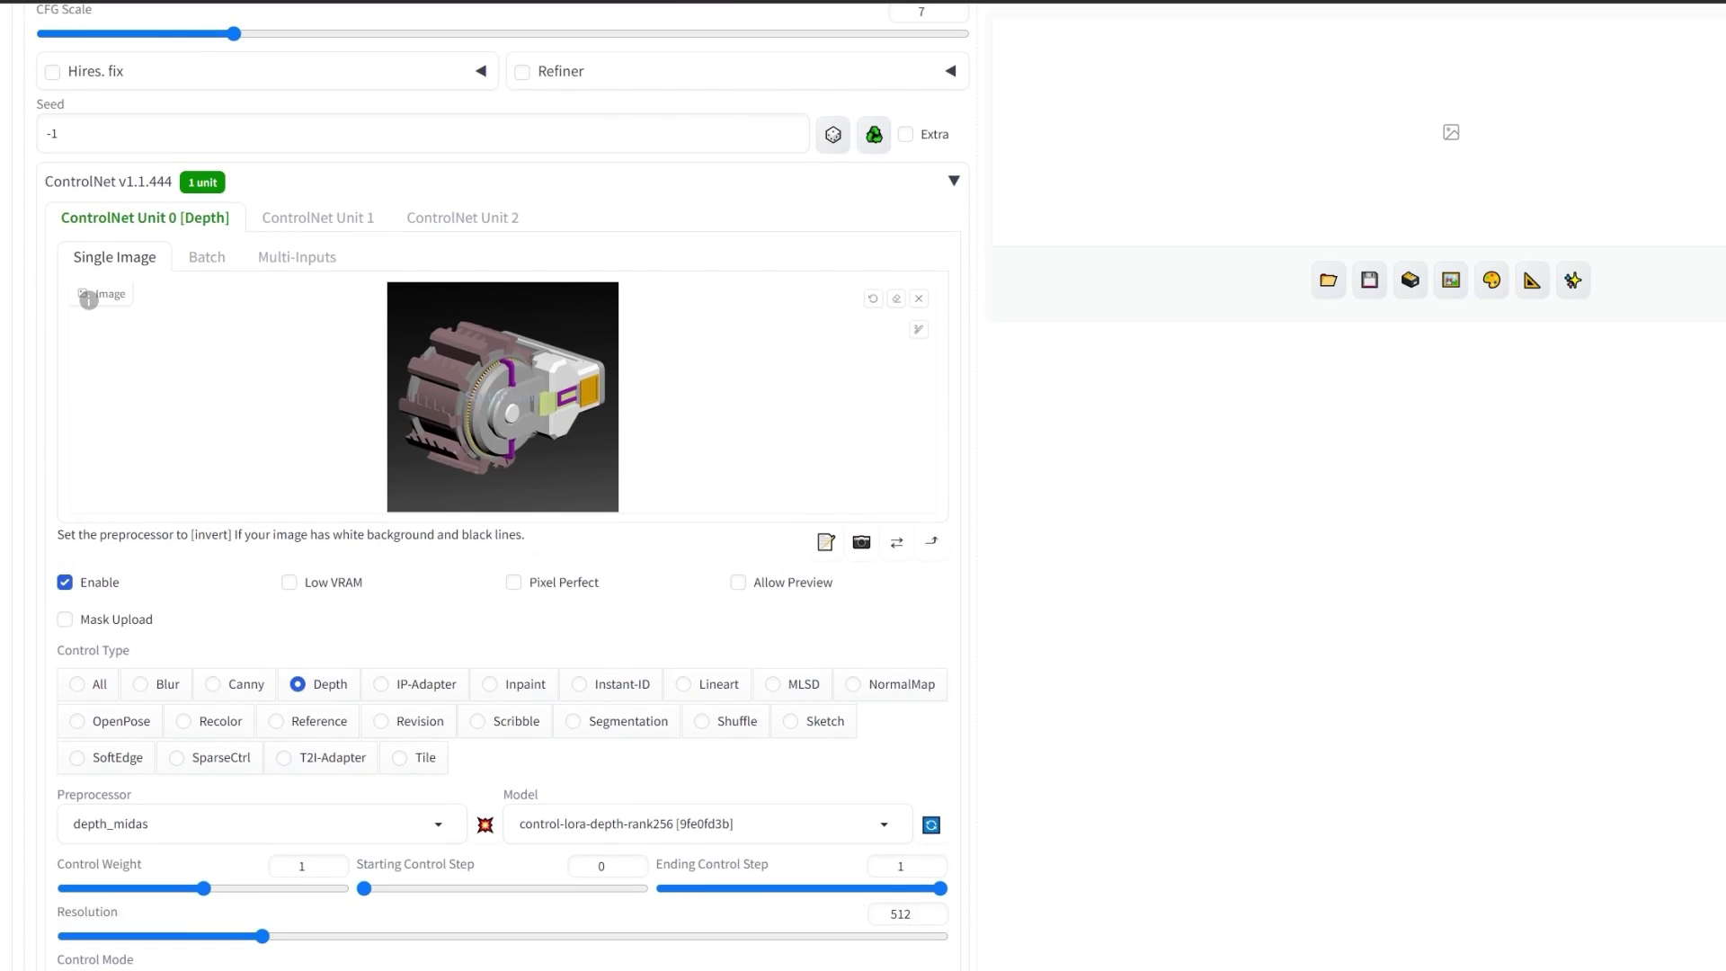
click(148, 888)
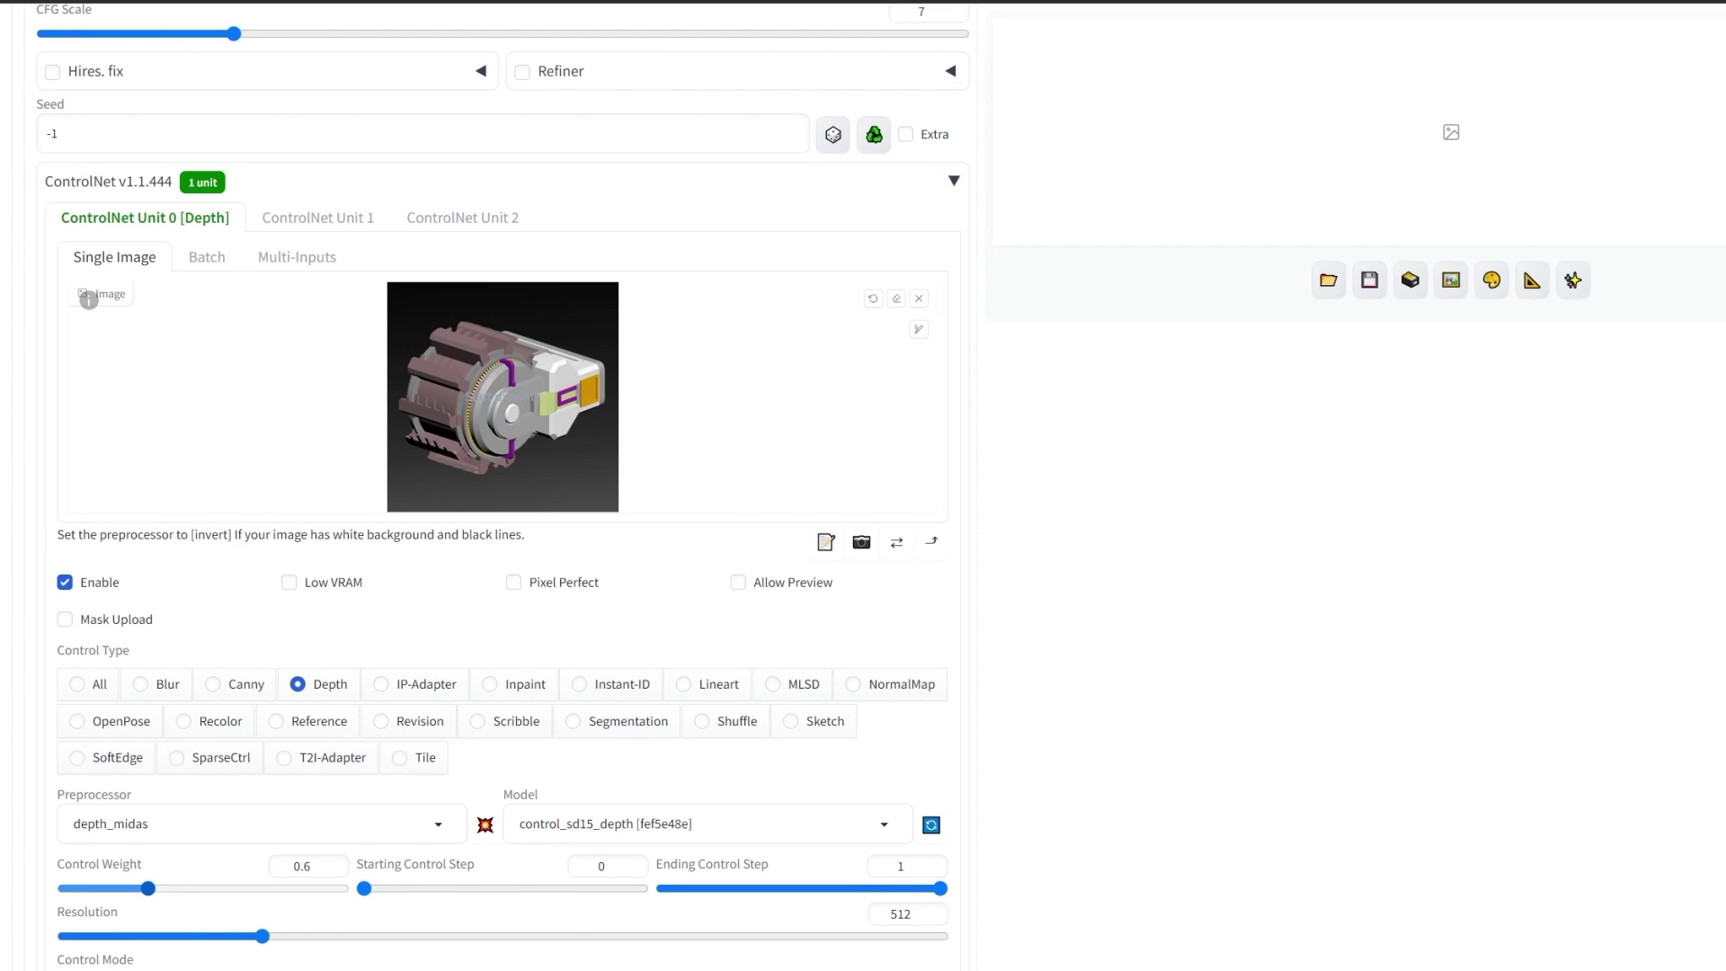
drag(148, 888, 140, 888)
click(513, 583)
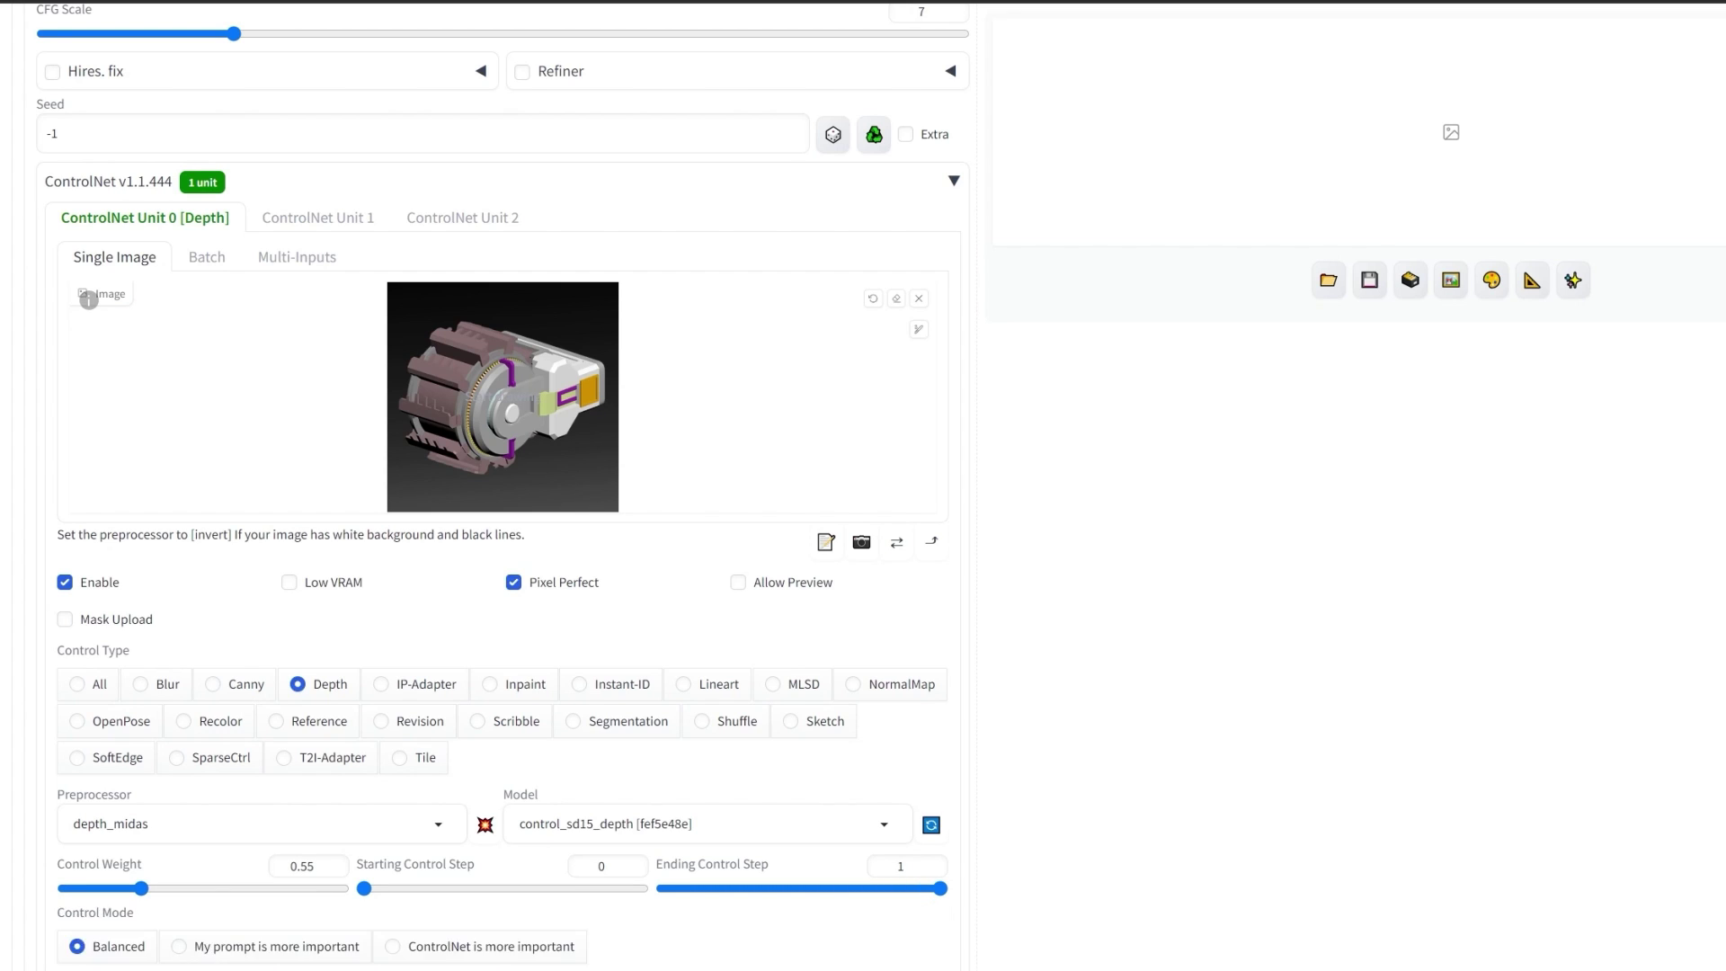
- Set the output image width and height to 1024 each
scroll(863, 485, up, 5)
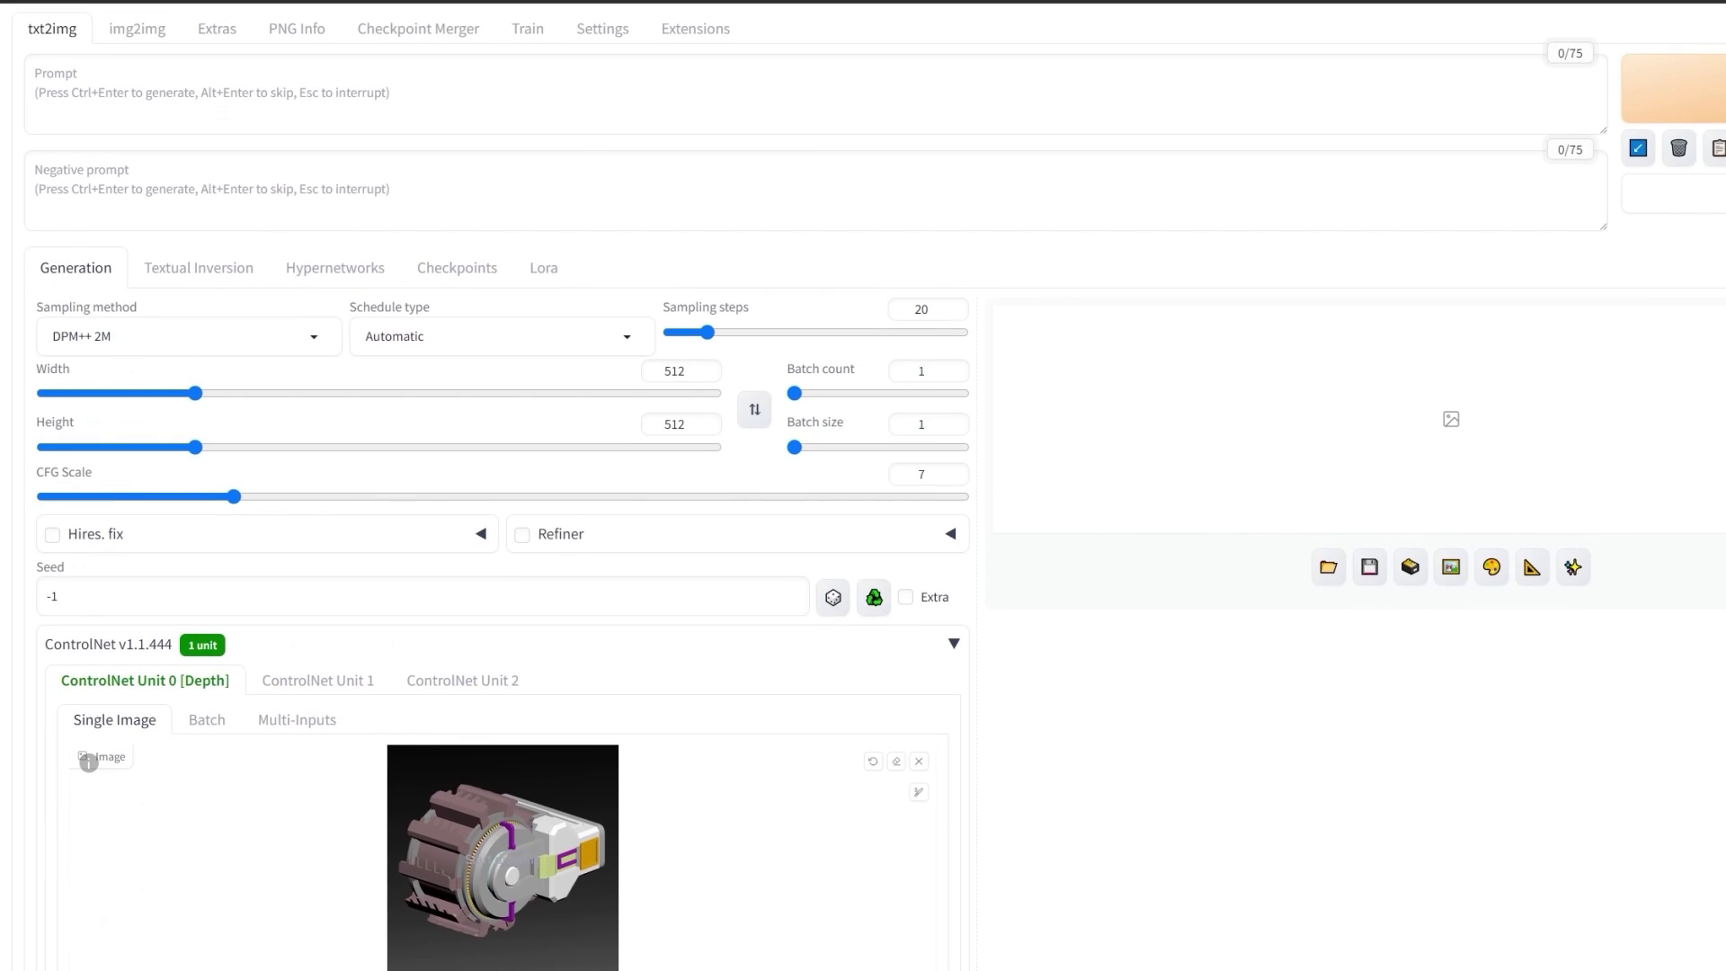
double_click(674, 371)
text(1024)
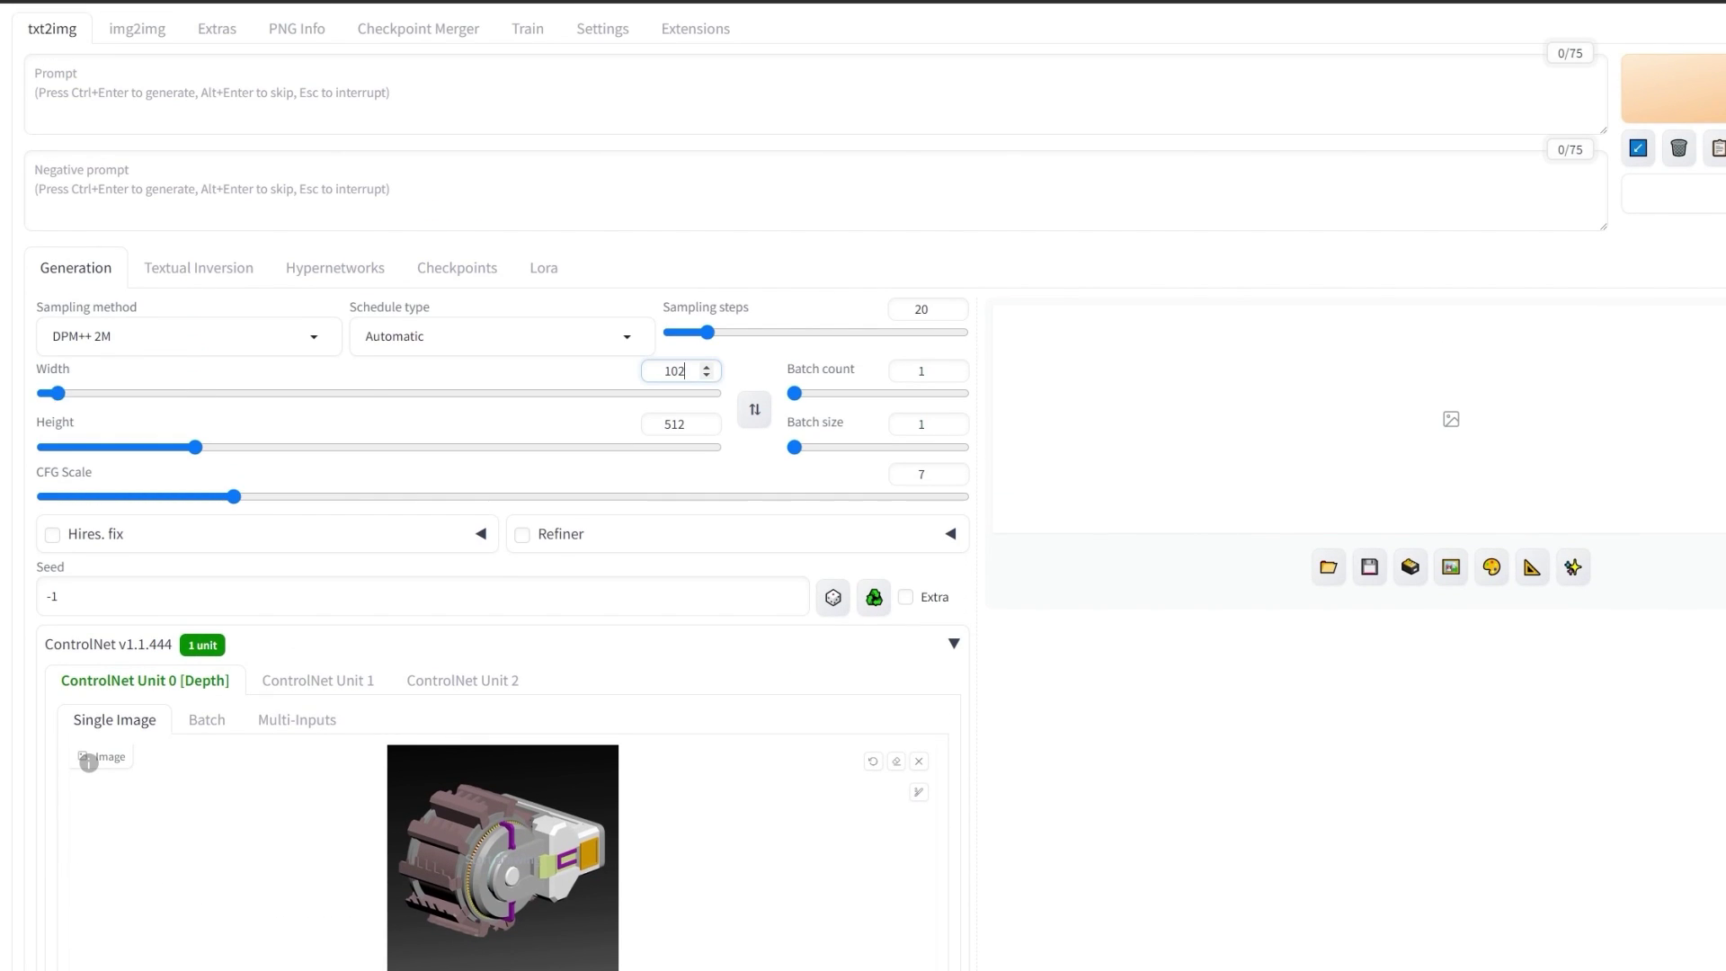
key(Tab)
key(Tab)
text(1024)
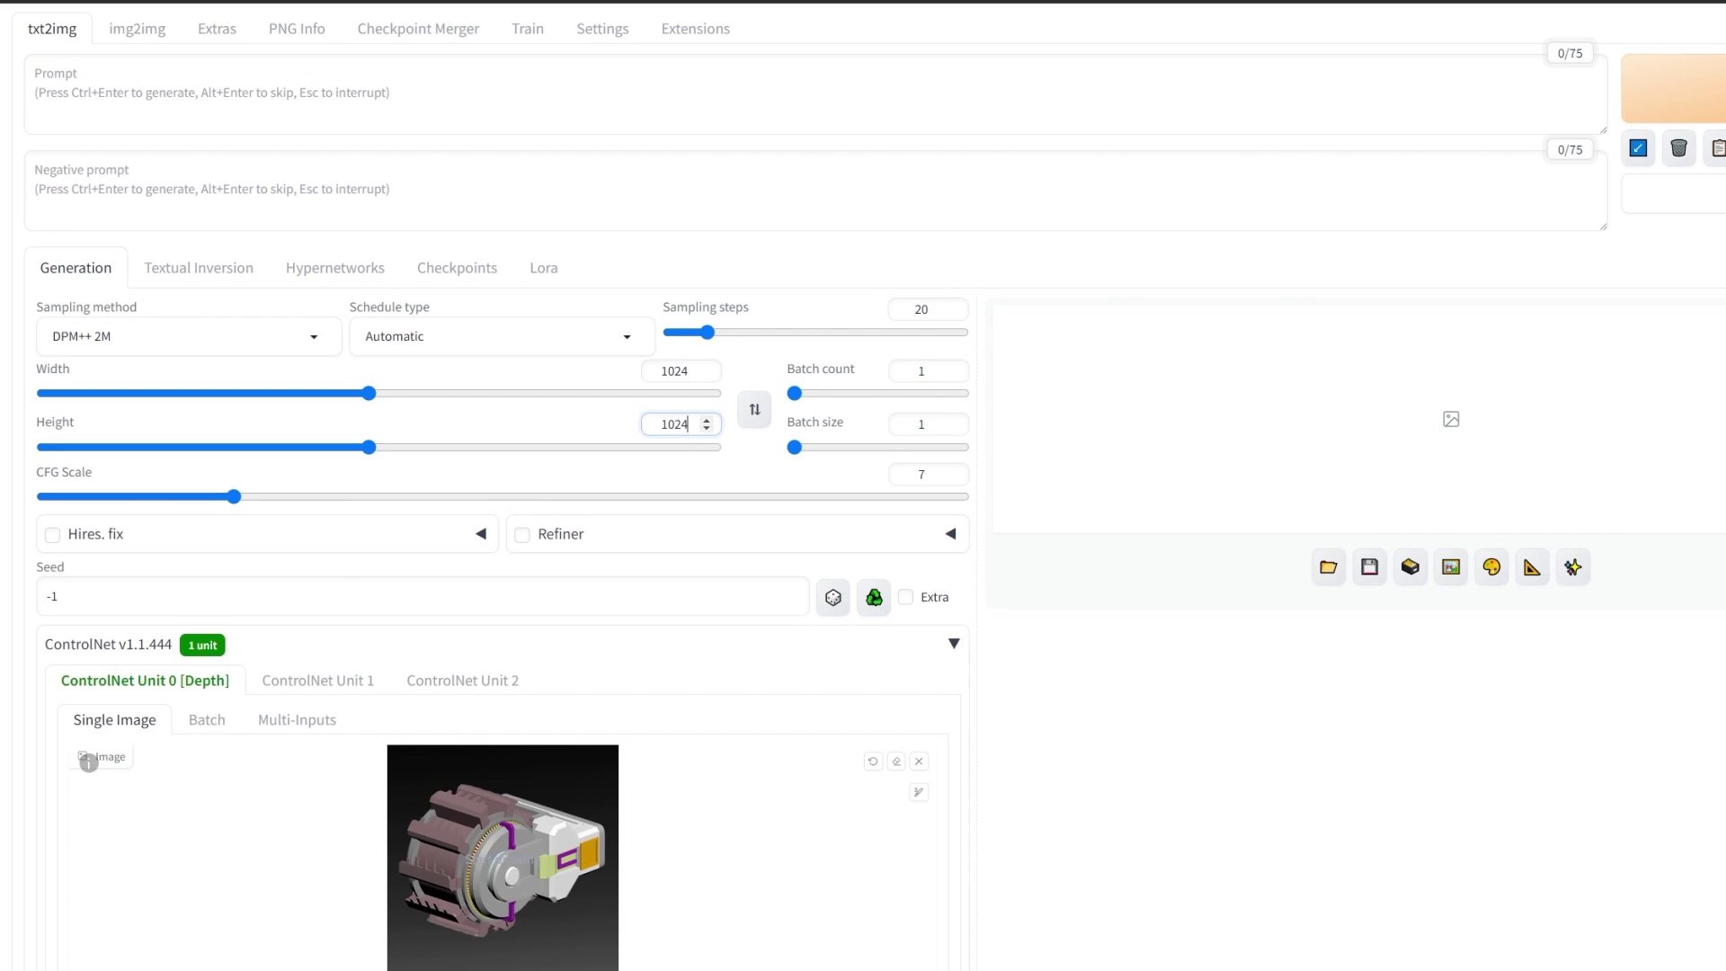
- Review the available sampling methods, keep DPM++ 2M, and set the sampling steps to 40
click(189, 336)
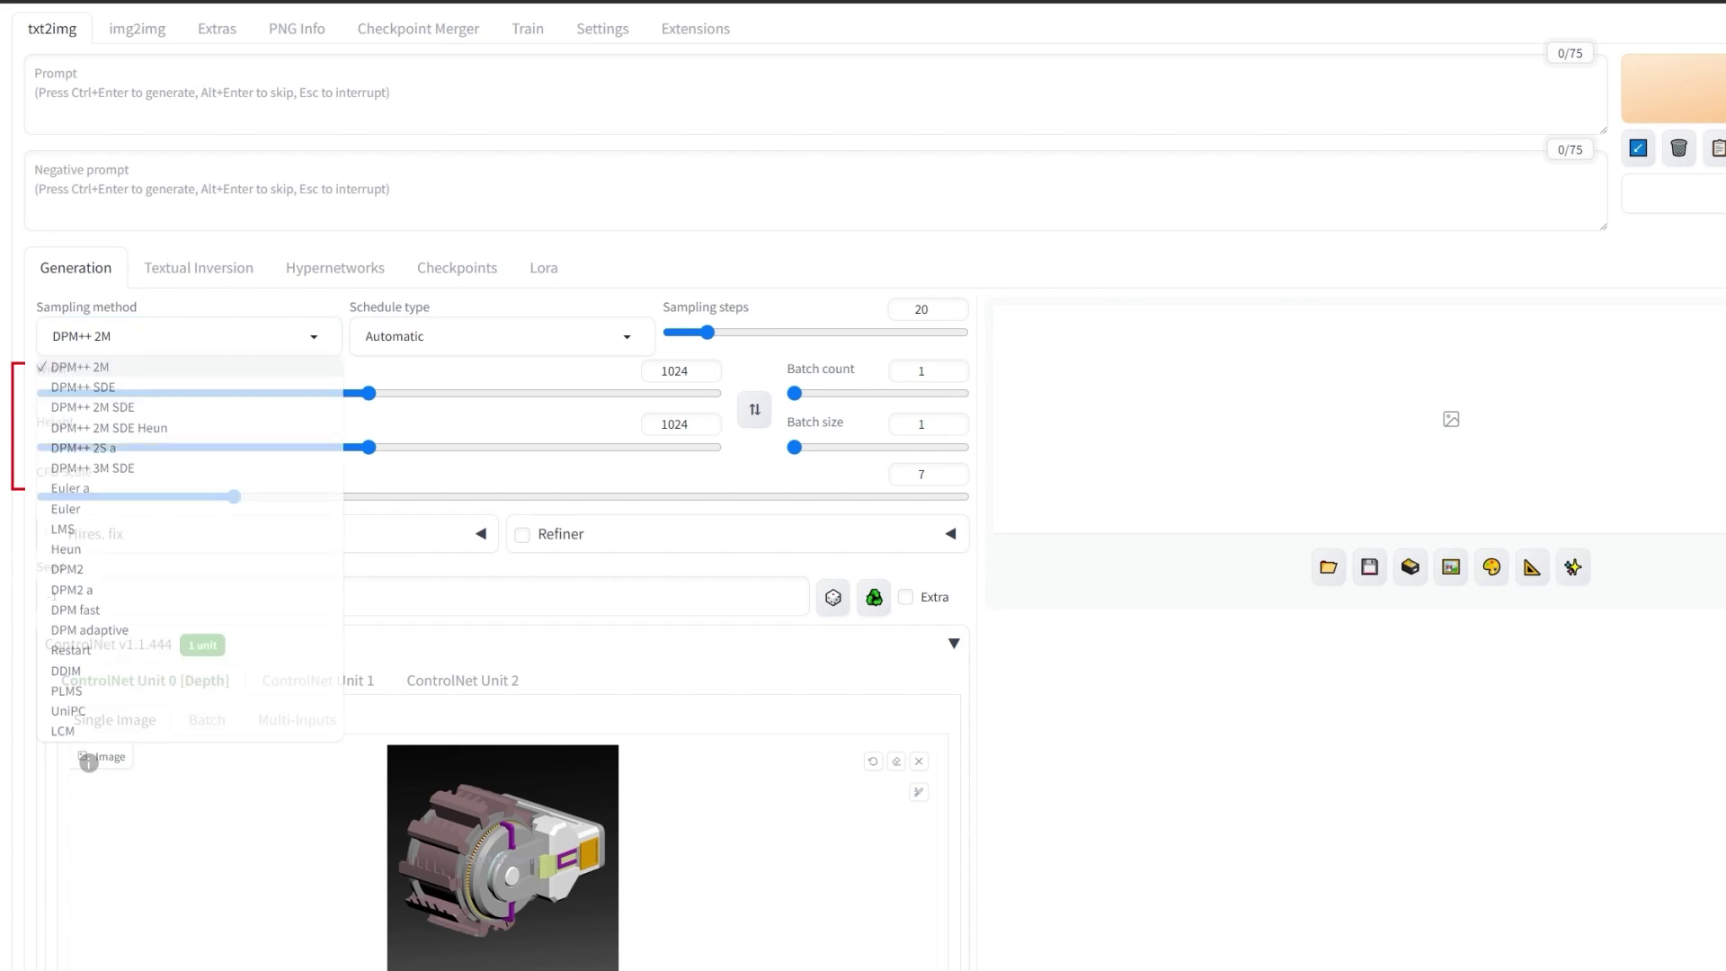
double_click(922, 309)
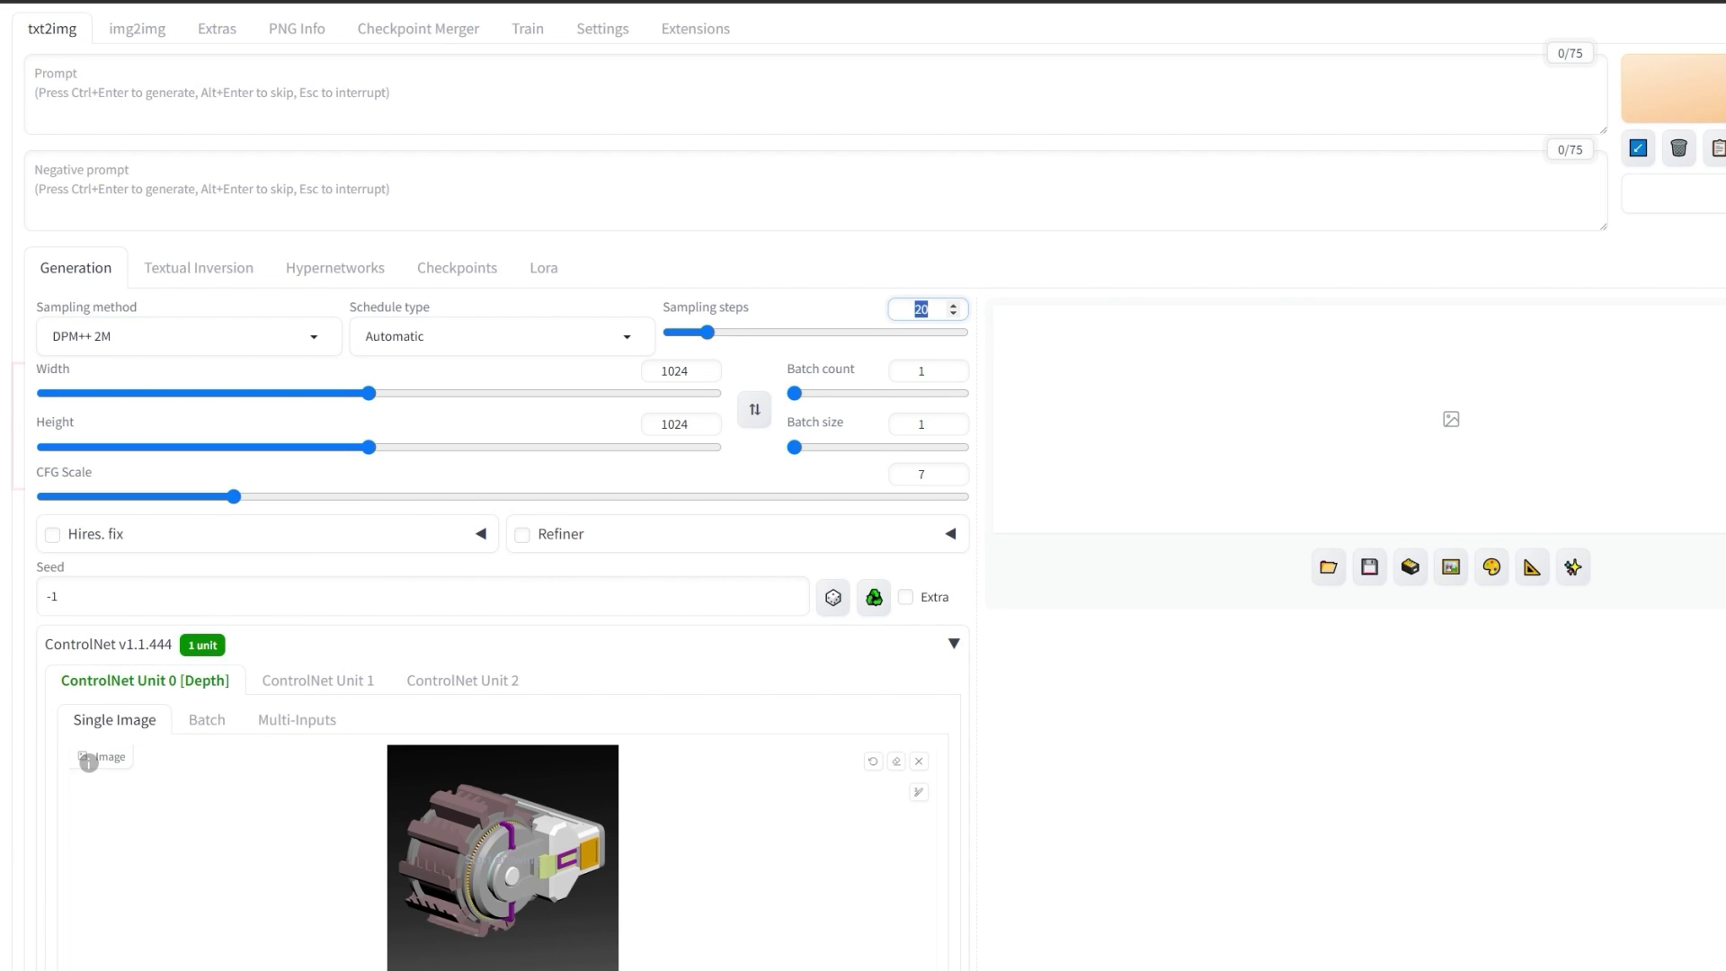
text(40)
key(Tab)
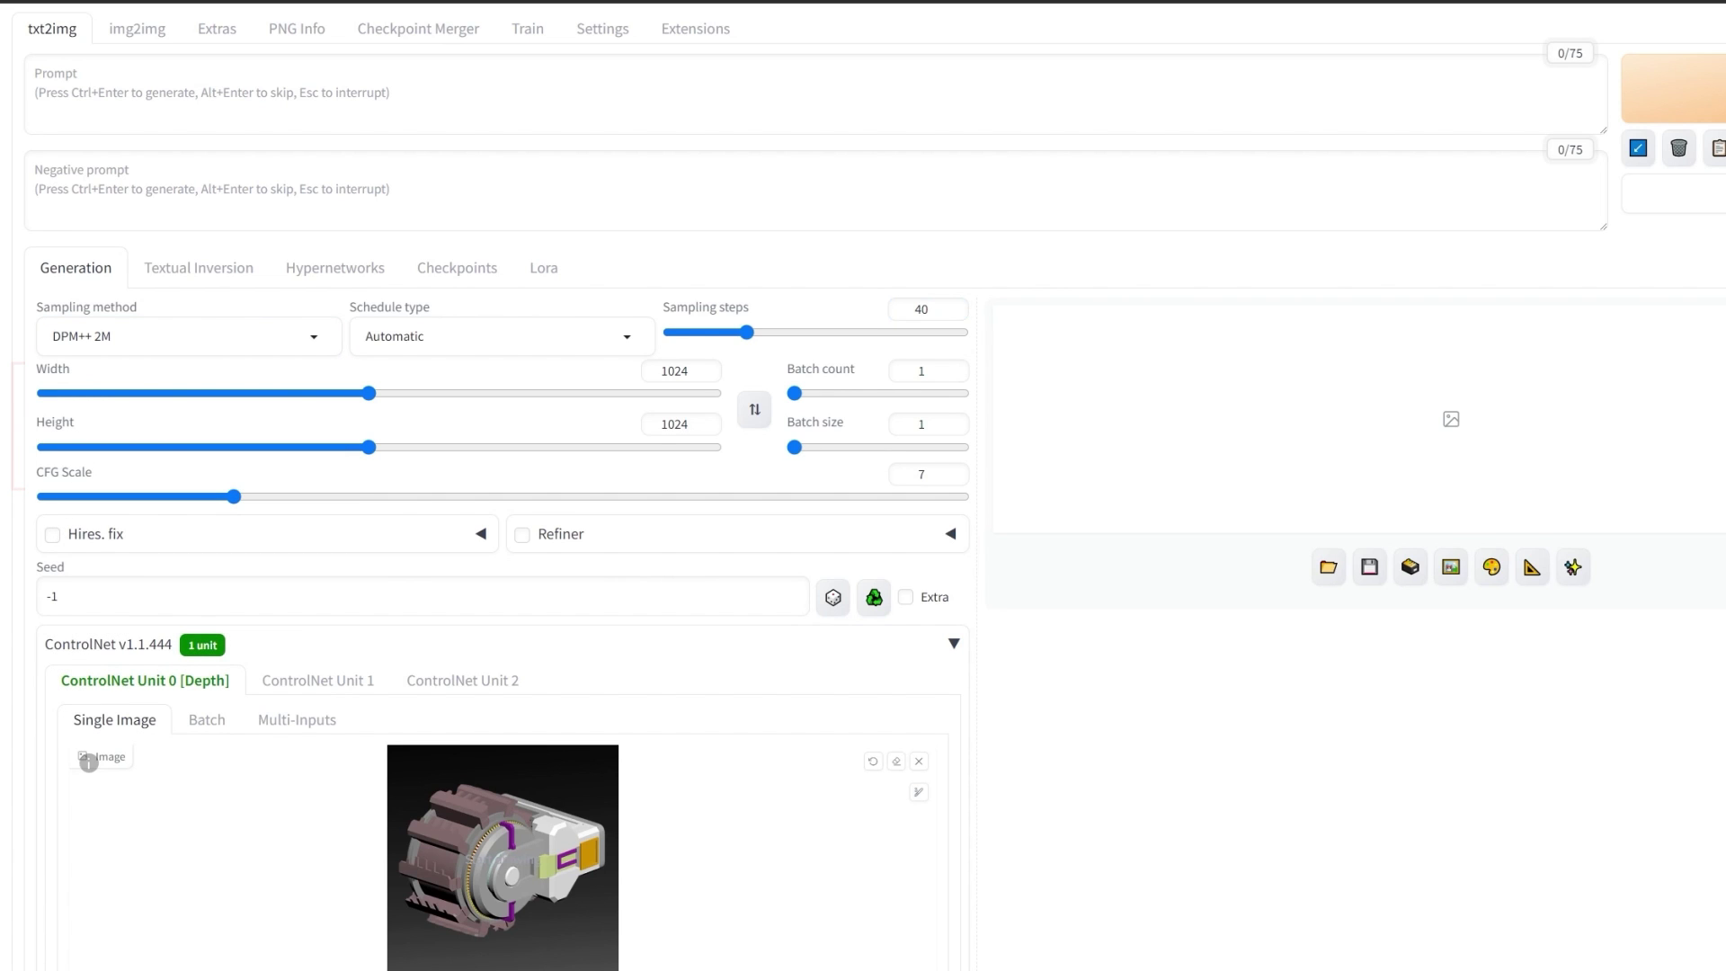
- Insert the DHCAS-02, DHCAS-01 and DHCAS-03 LoRAs into the prompt
scroll(862, 485, up, 2)
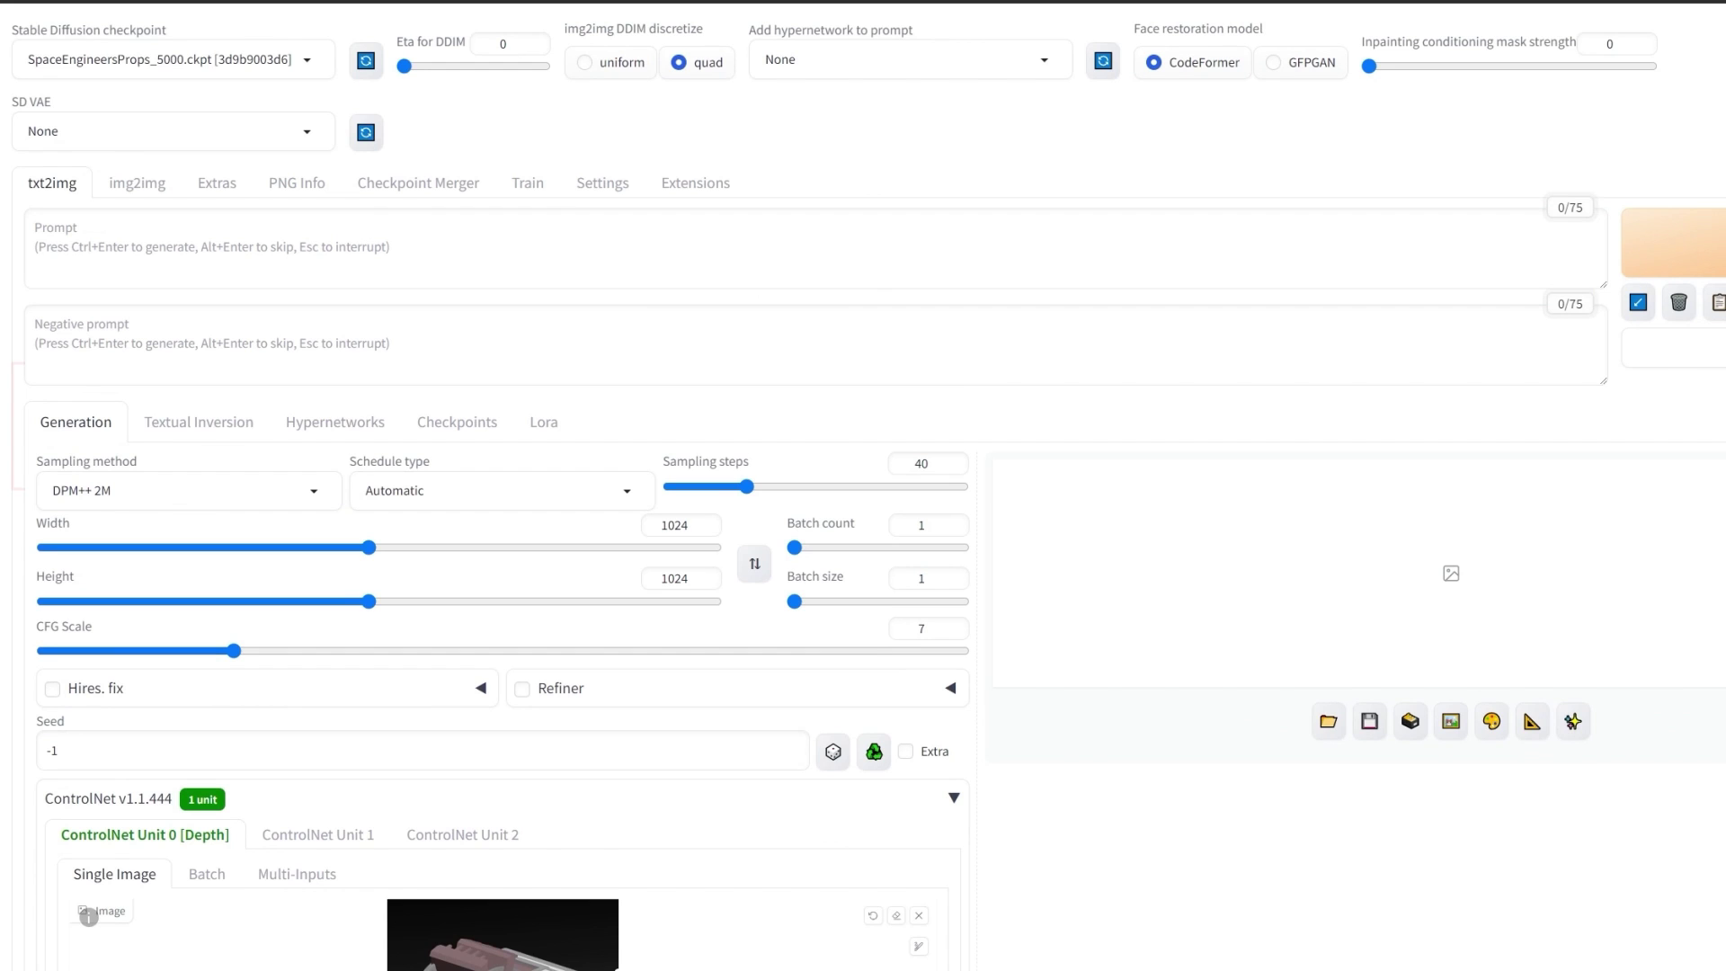
click(543, 422)
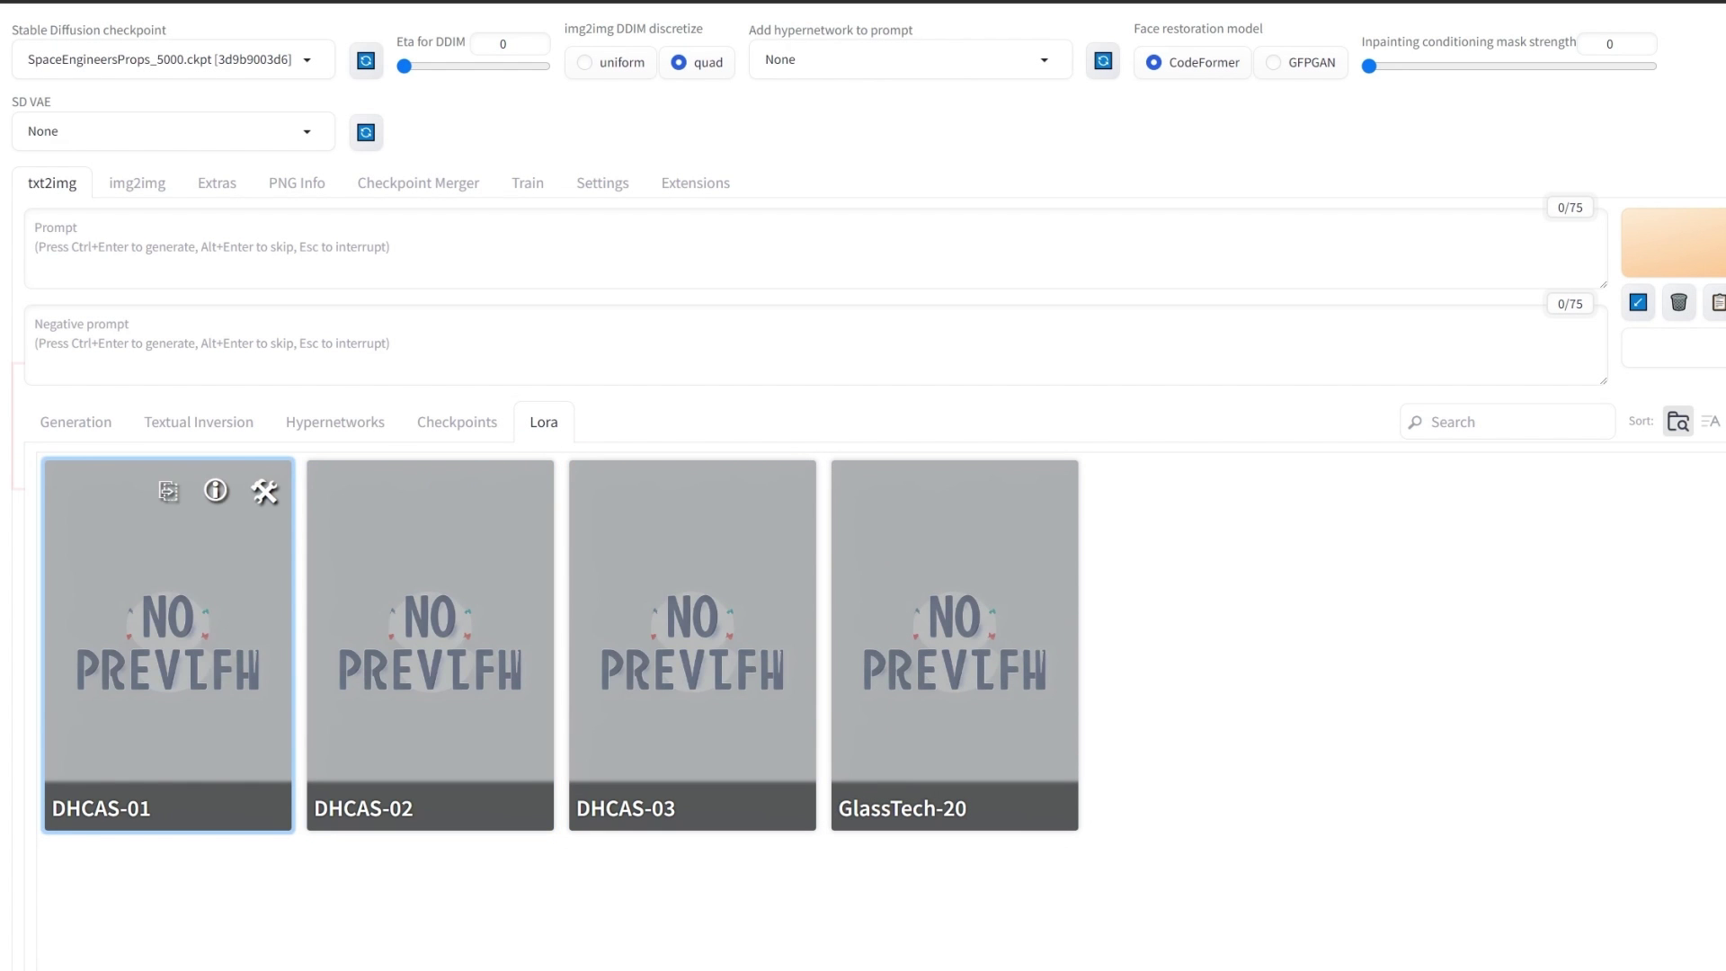
click(430, 629)
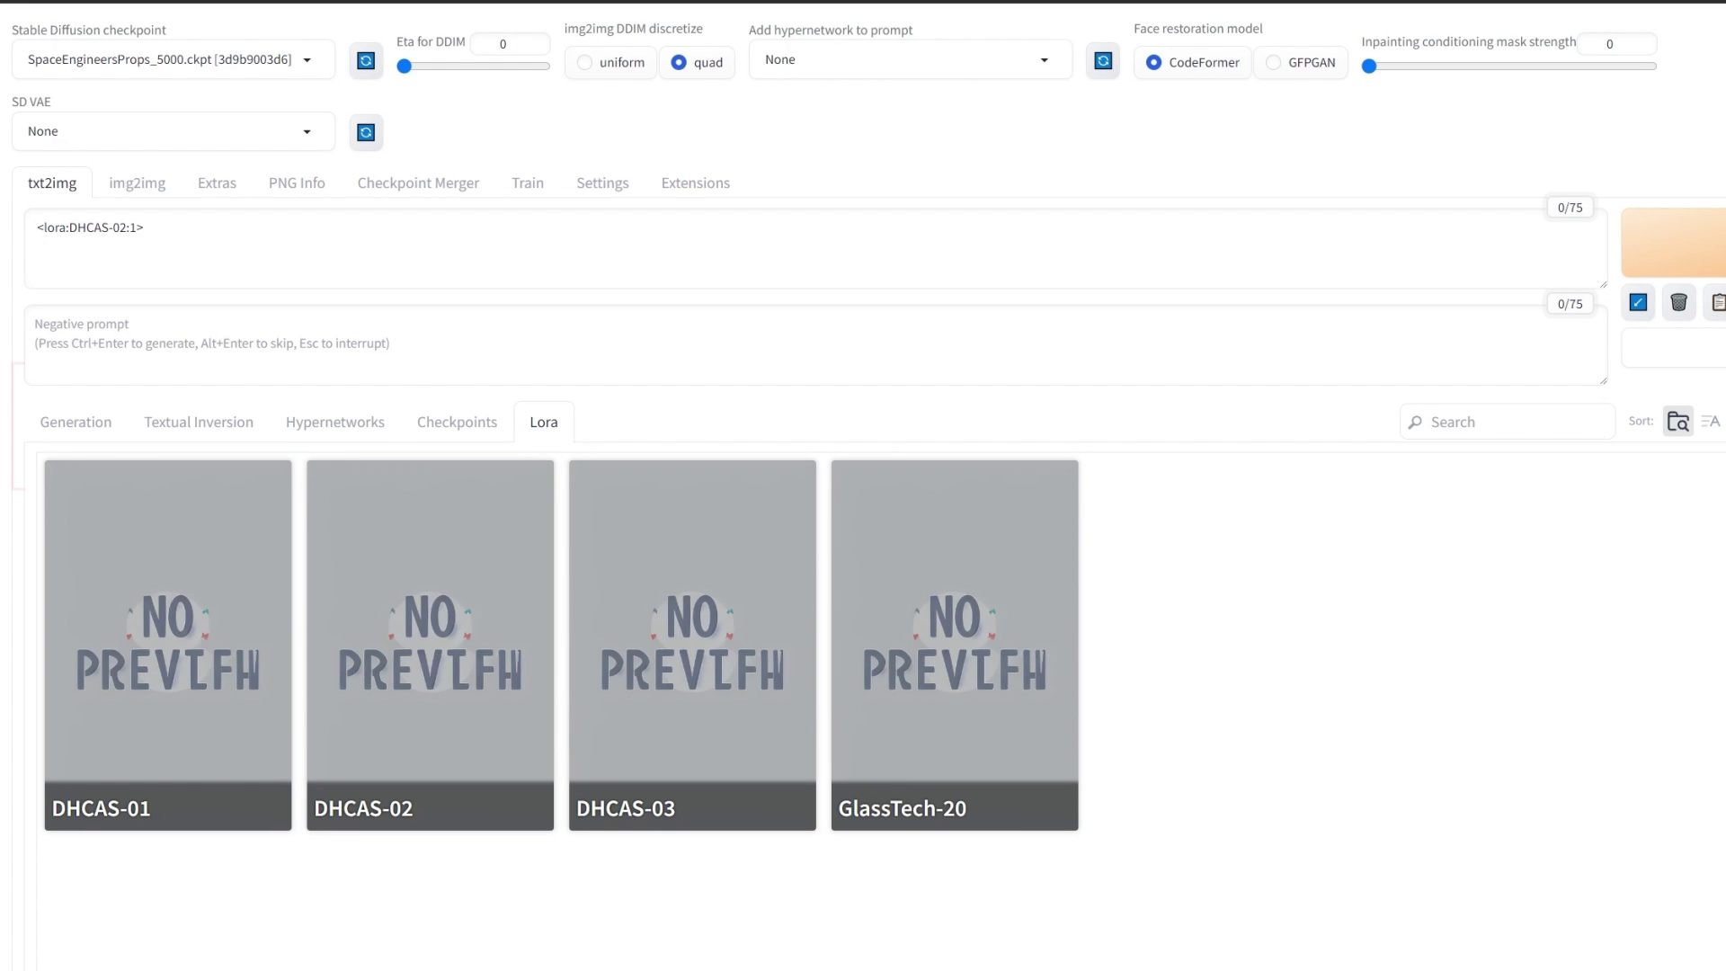
drag(36, 228, 146, 228)
click(148, 228)
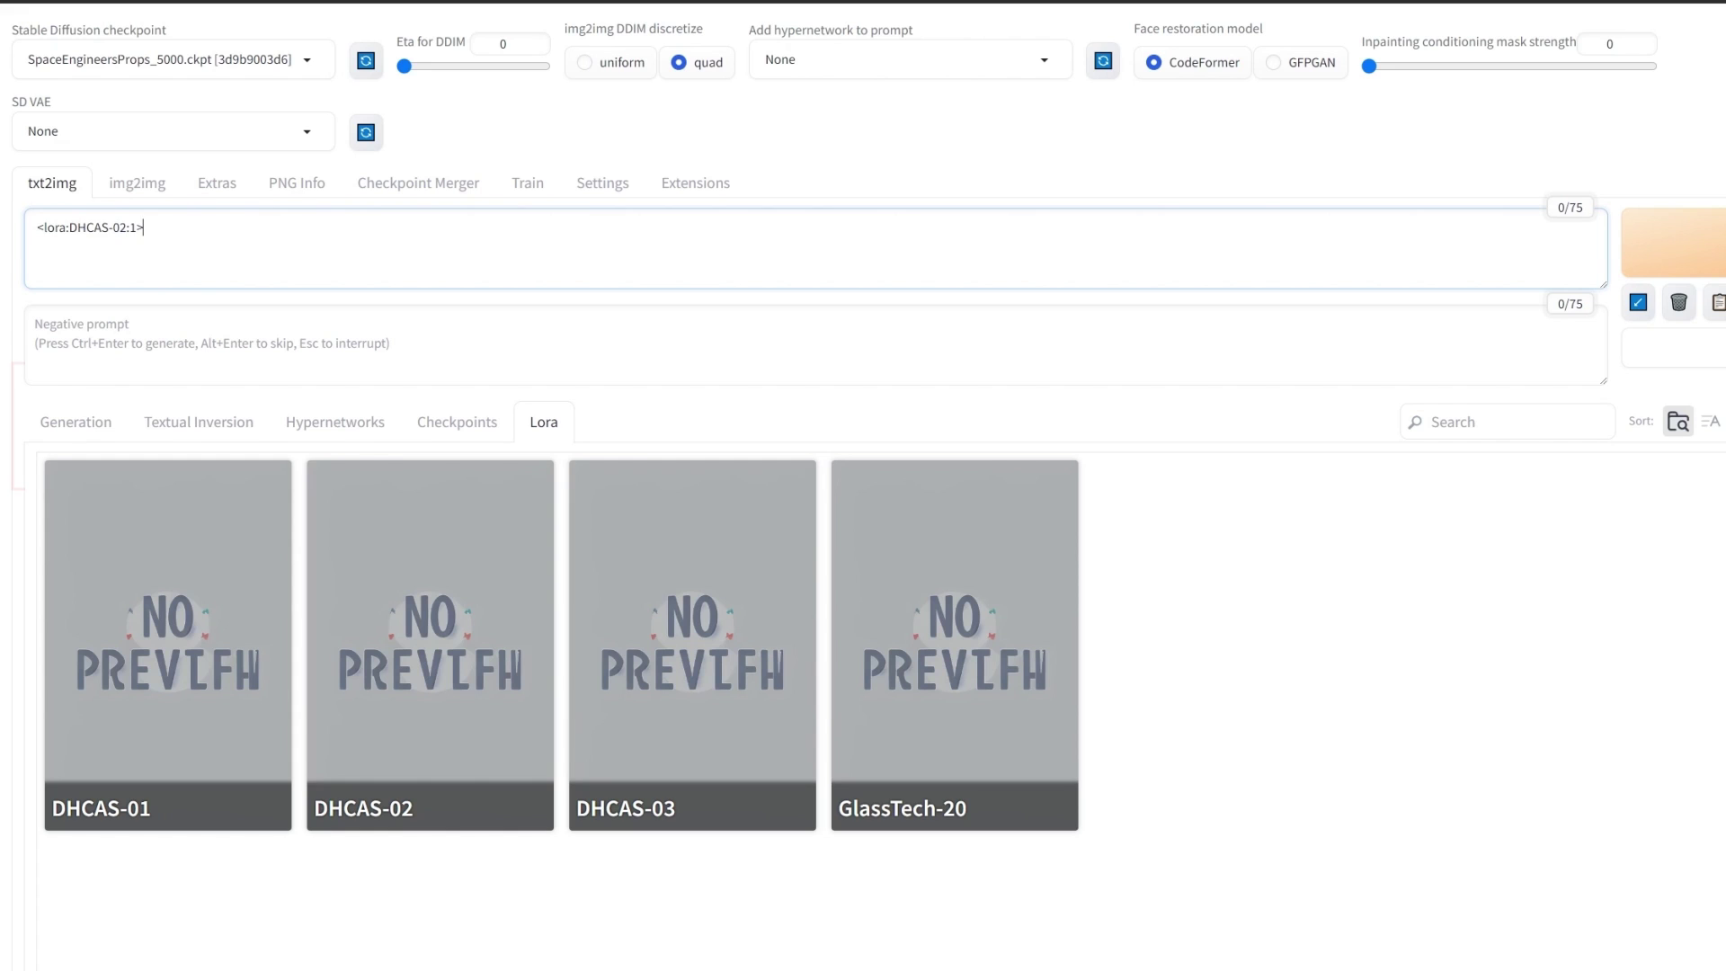
click(168, 629)
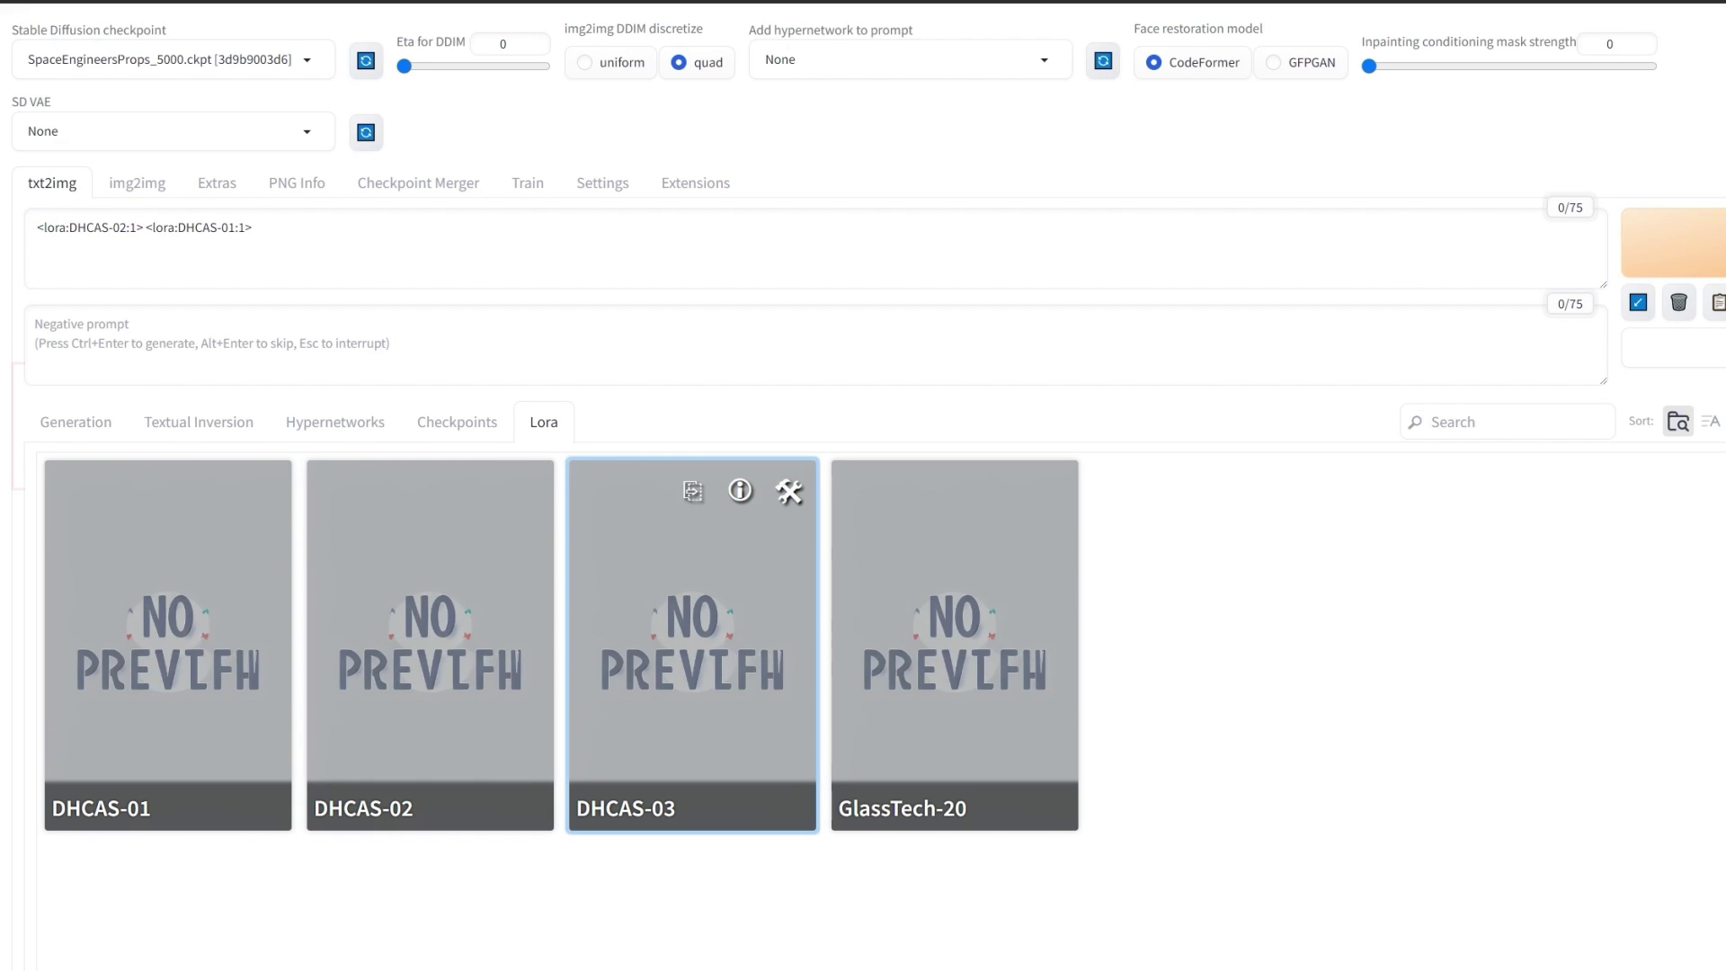
click(692, 629)
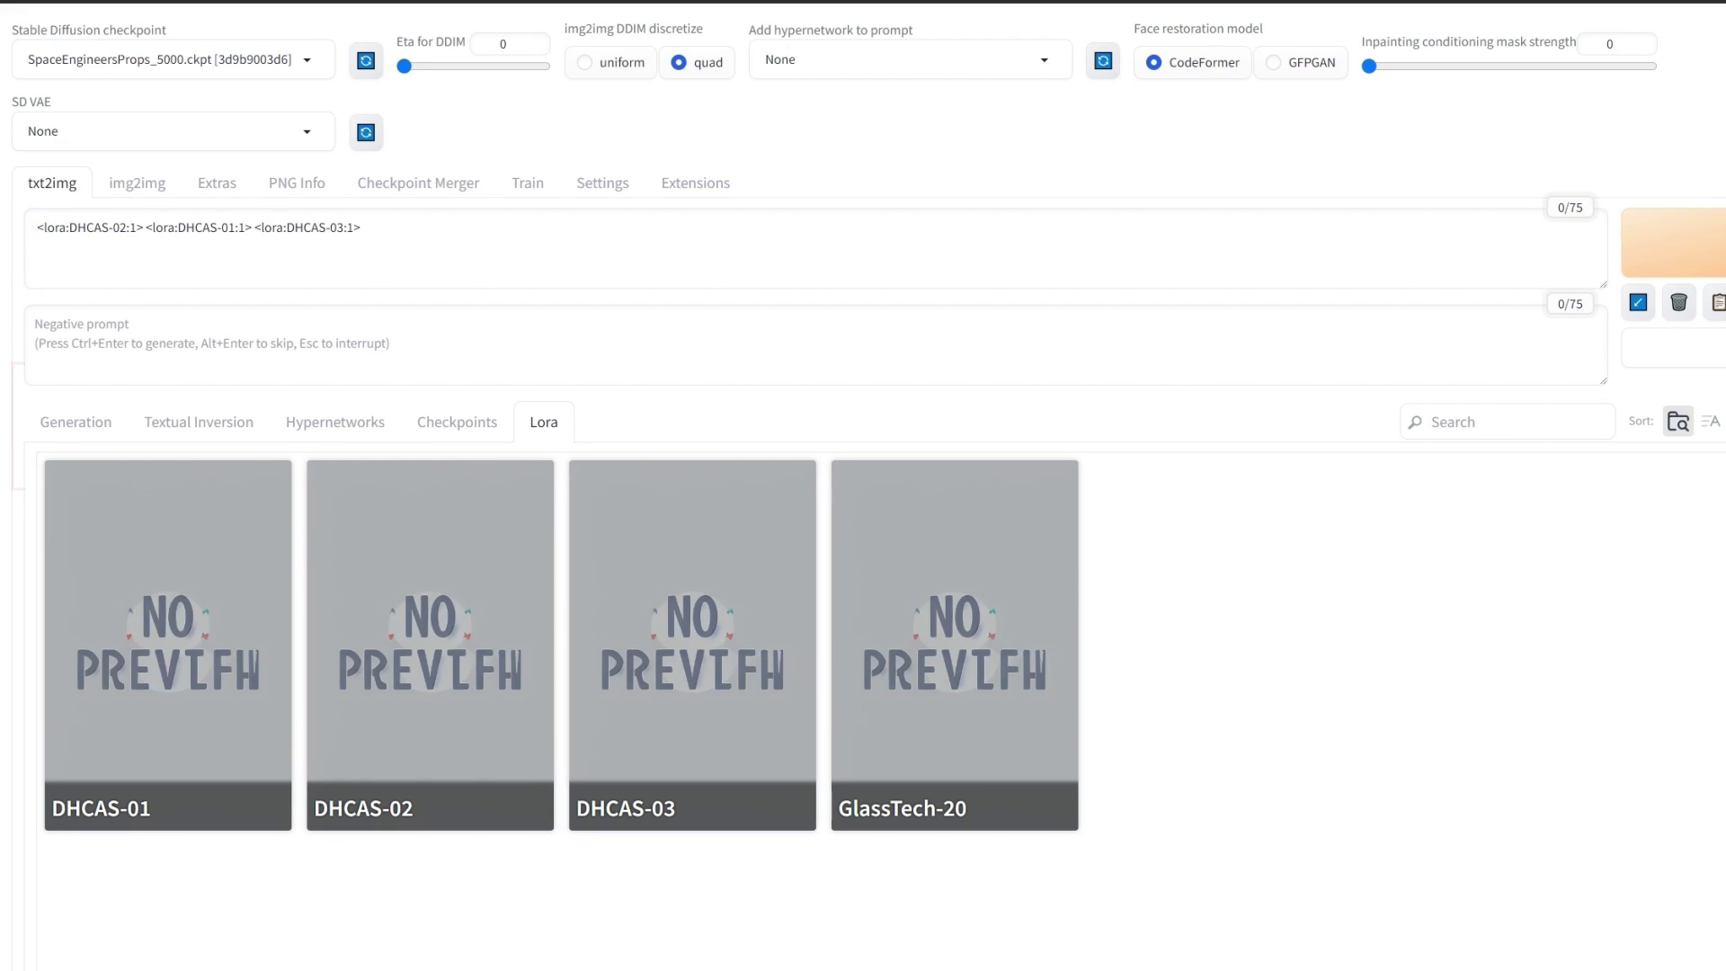
- Clear the prompt and insert only the DHCAS-02 LoRA with its weight set to 0.7
drag(362, 227, 35, 227)
key(BackSpace)
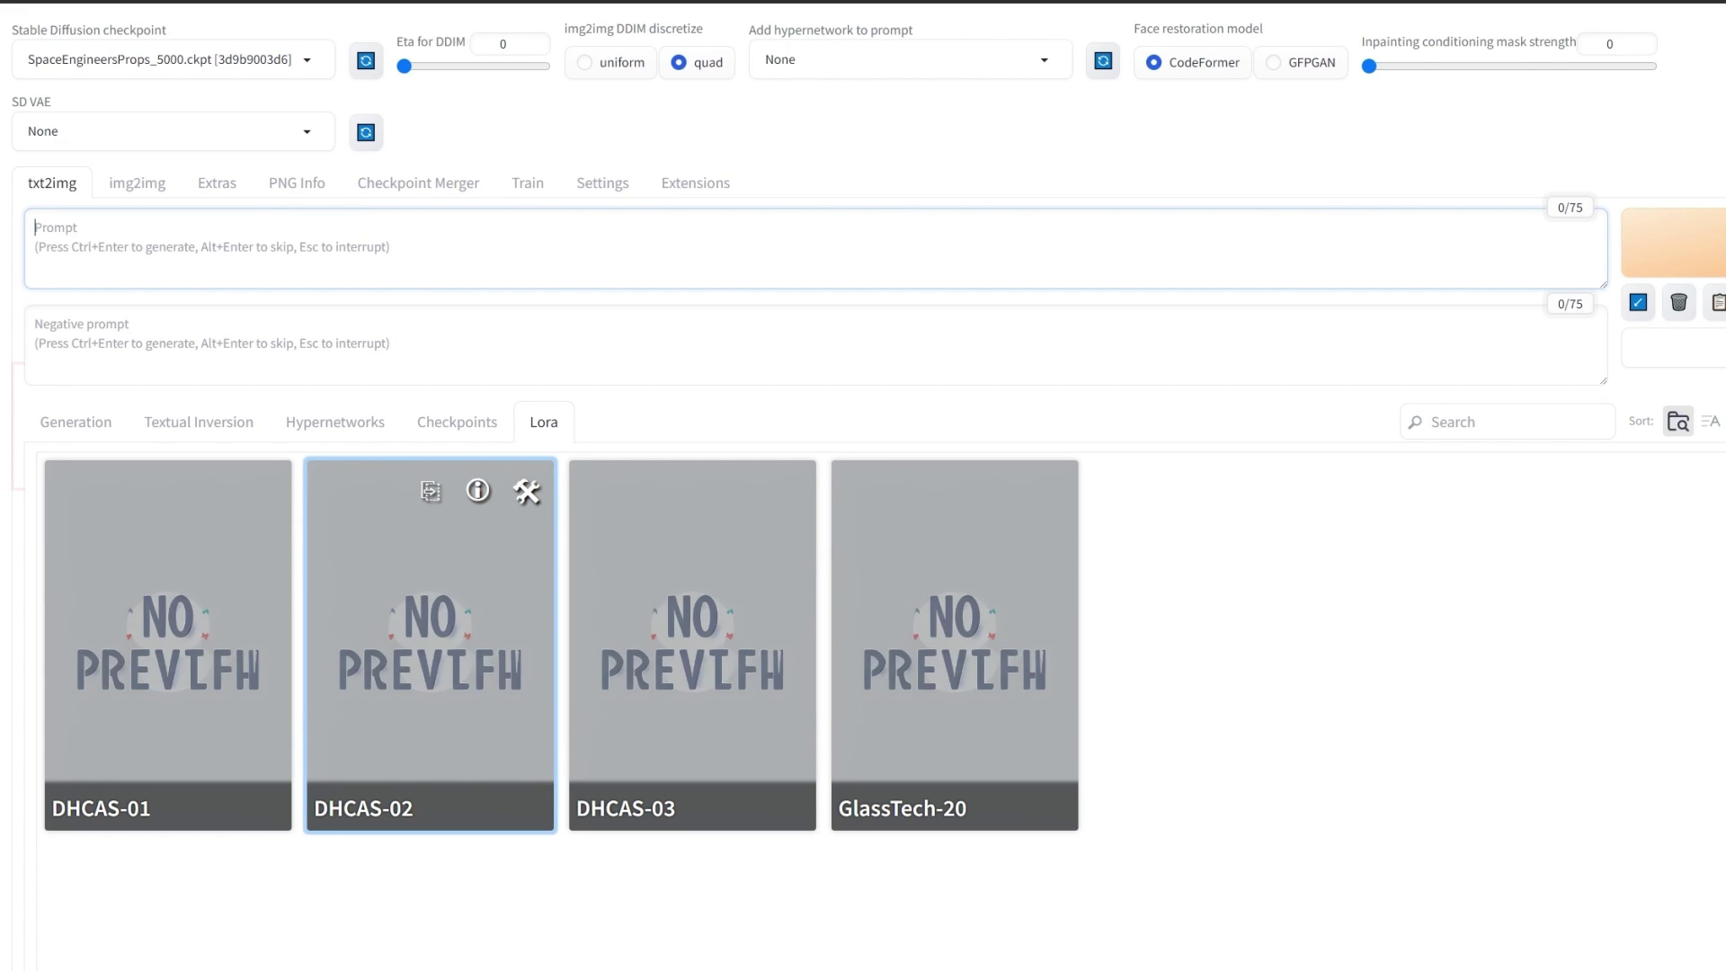
click(430, 629)
double_click(133, 227)
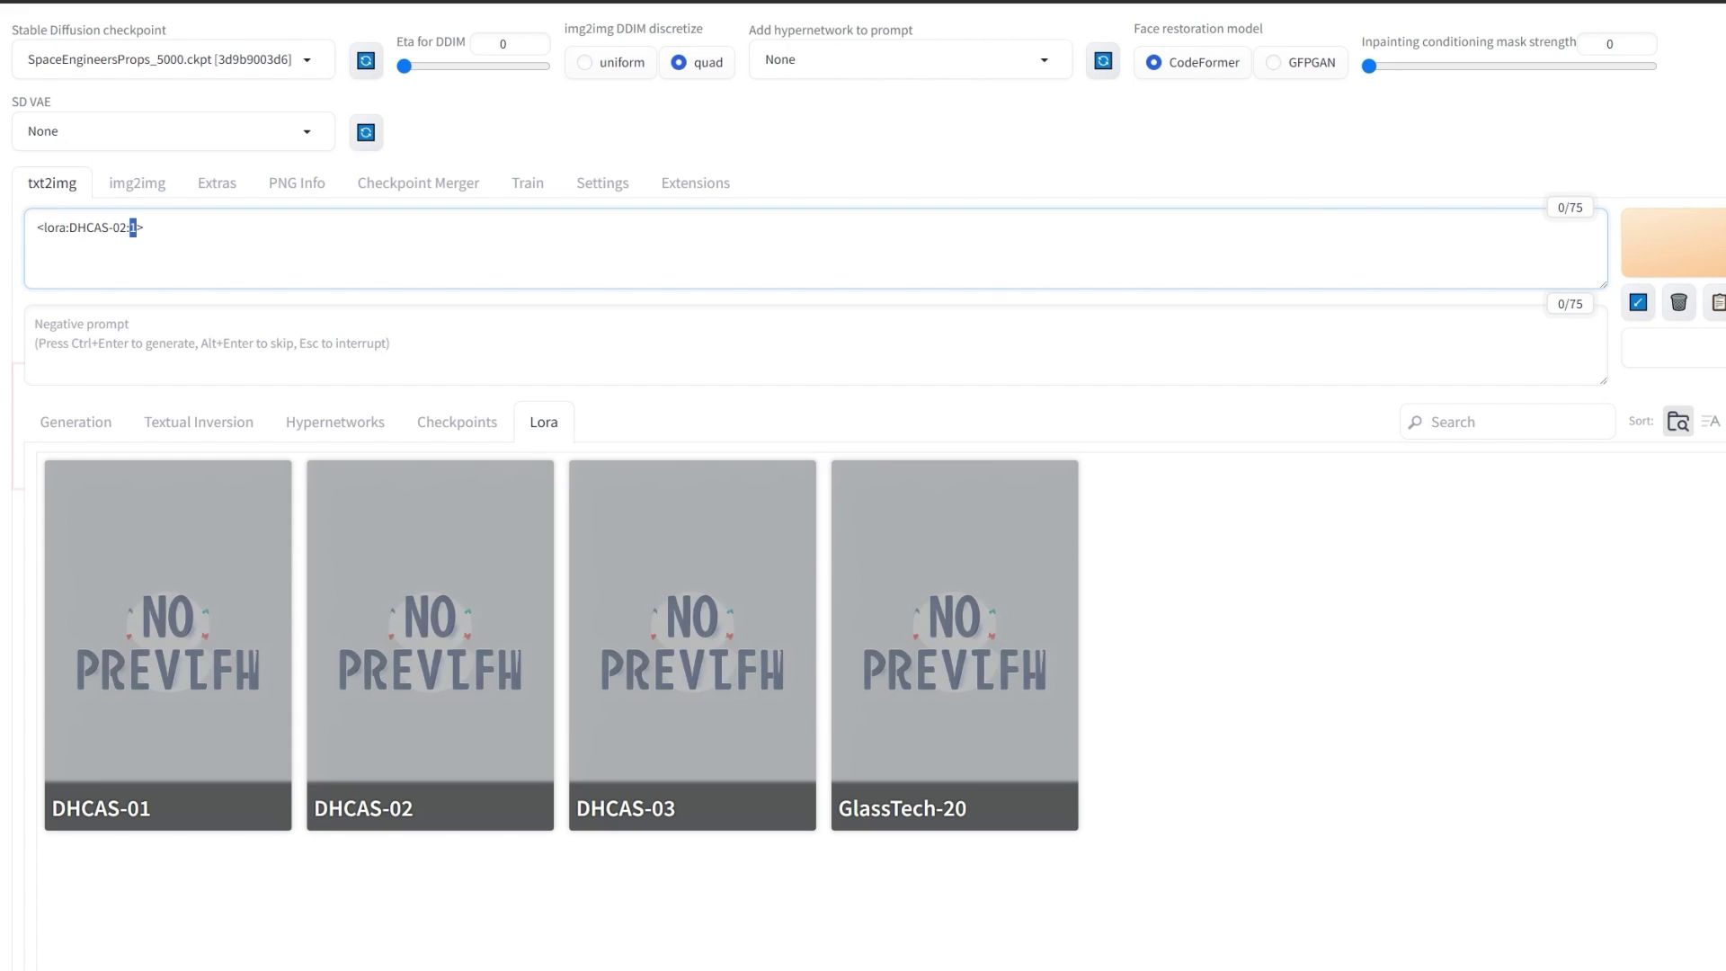
key(BackSpace)
text(0.5)
key(BackSpace)
text(7)
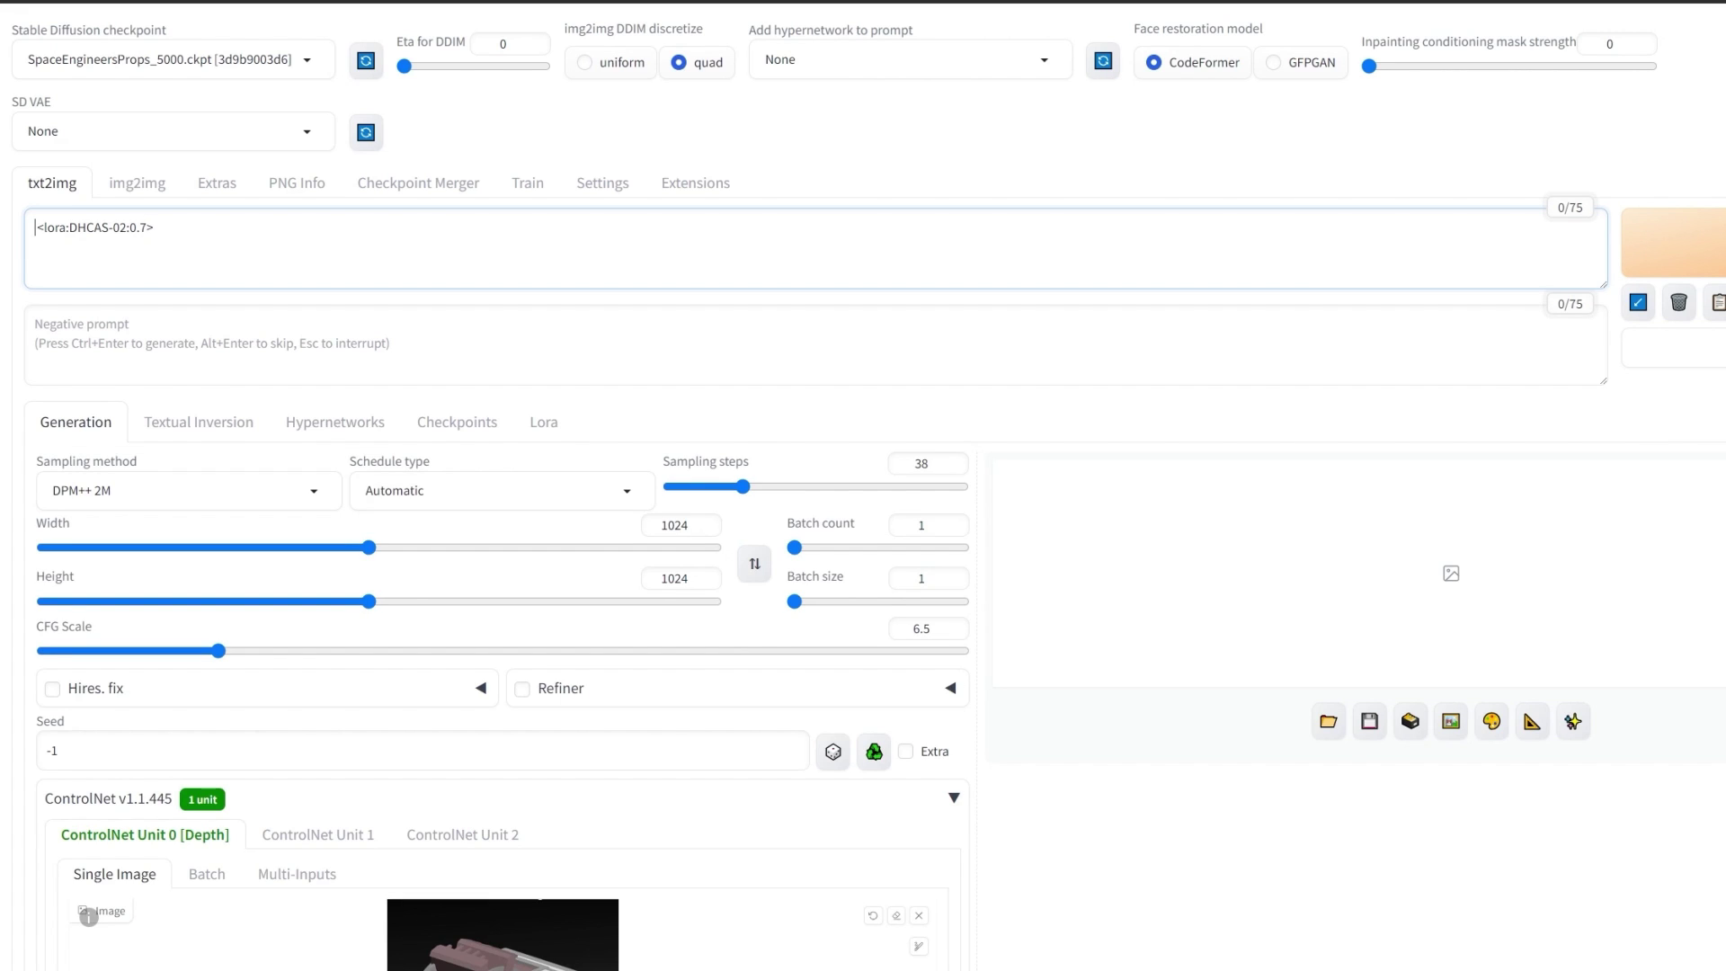
- Add "digital hardsurface concept art style," to the prompt before the LoRA tag
text(digital hardsurface)
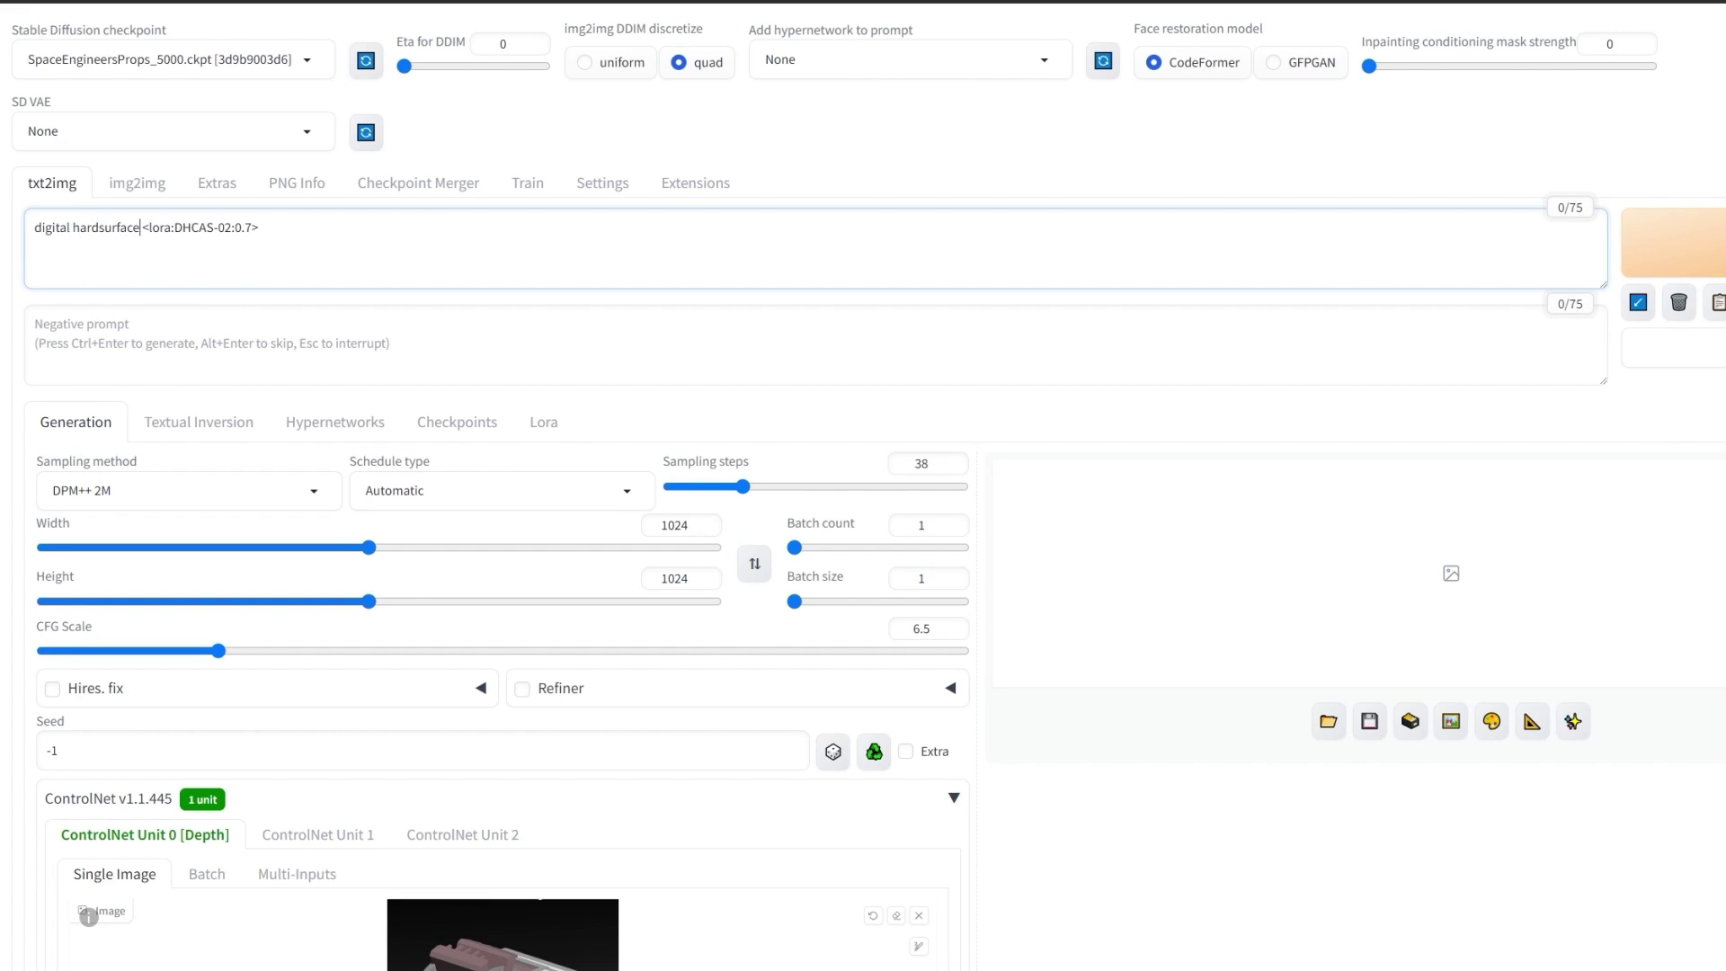
text( concept art st)
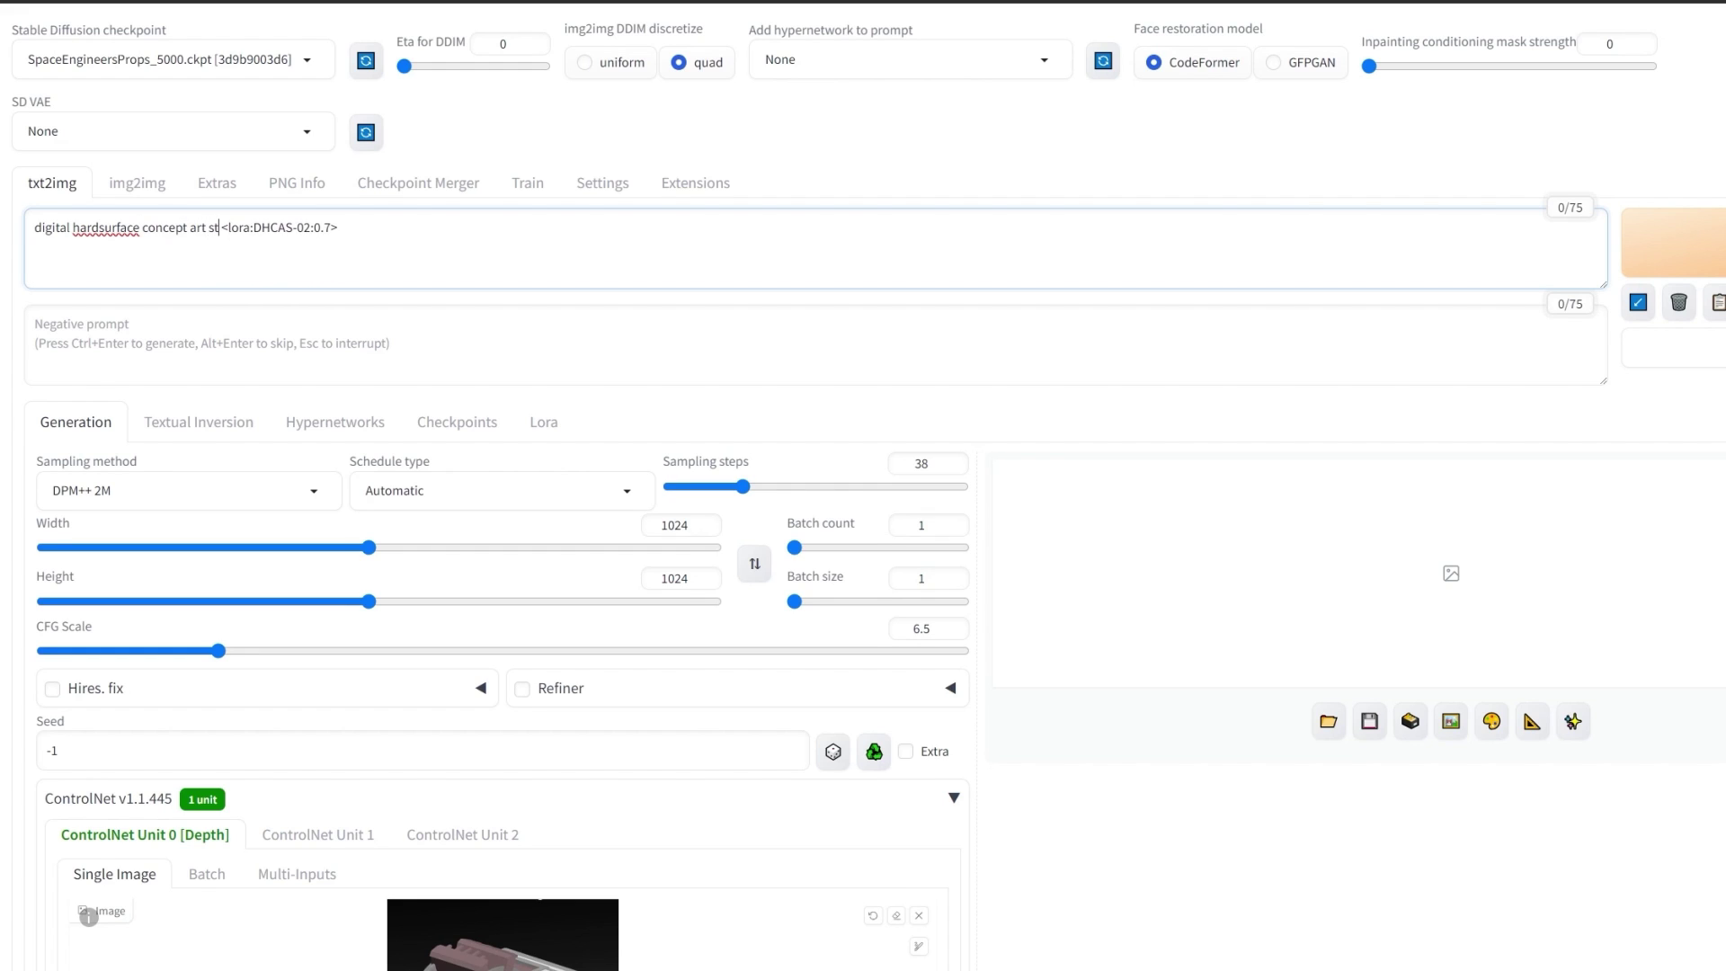
text(yle,)
- Add "sci-fi," at the very beginning of the prompt
click(35, 227)
text(,si)
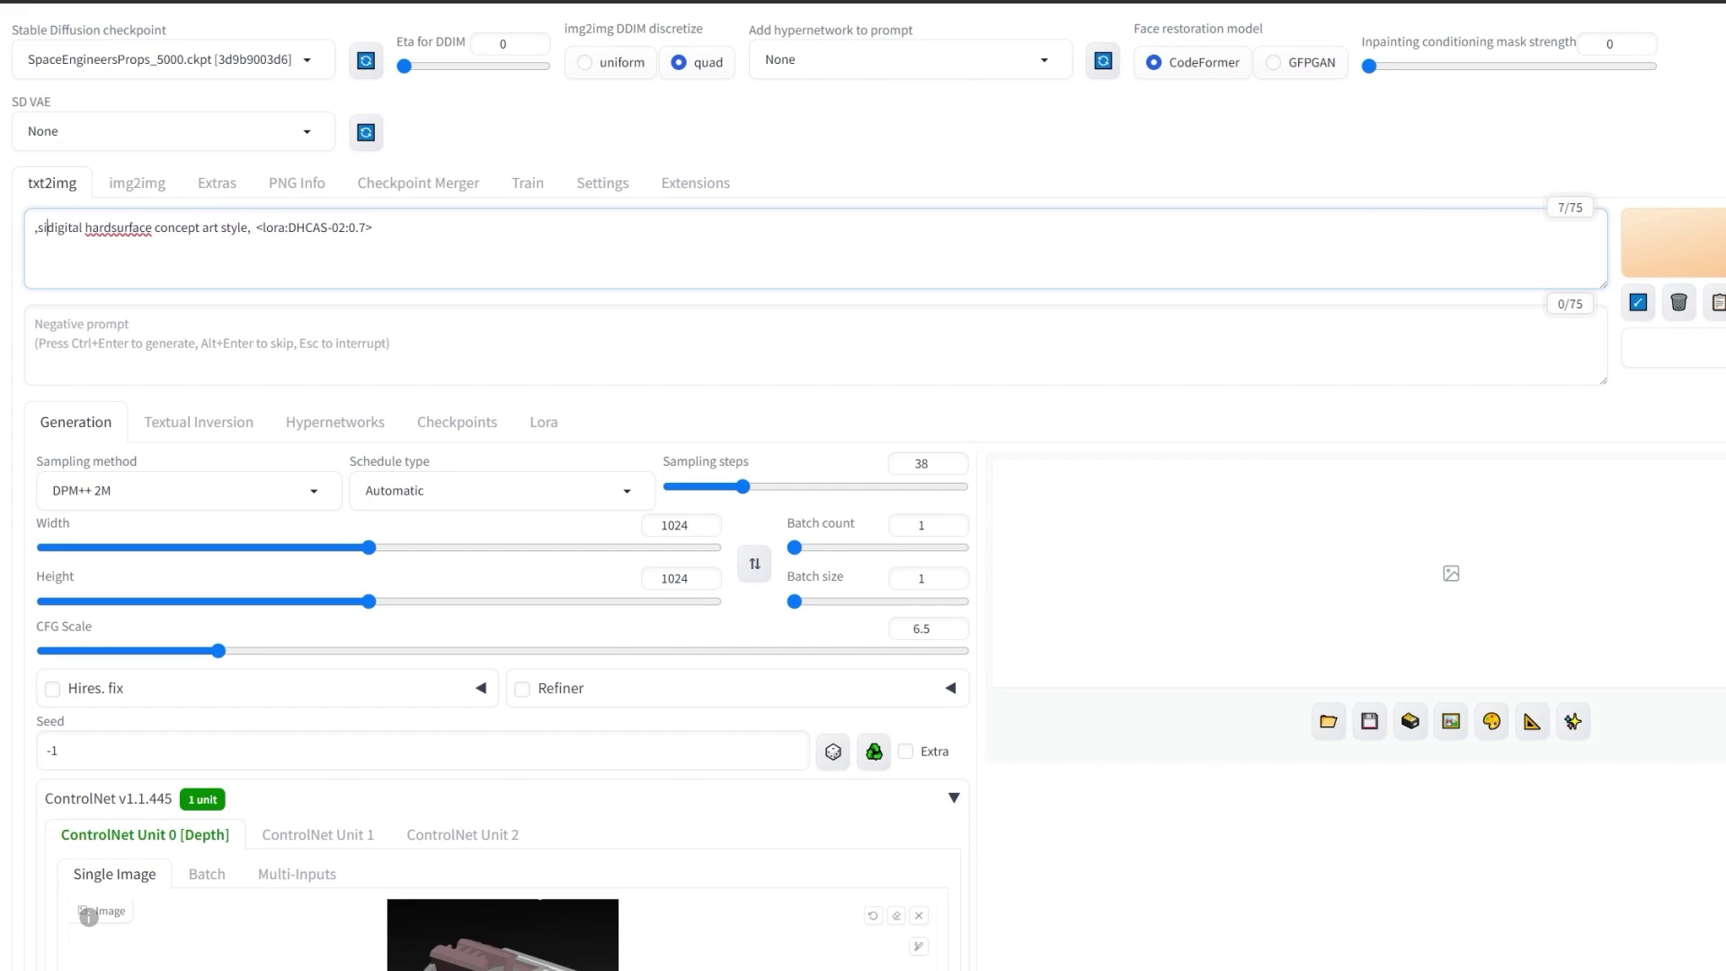
key(BackSpace)
key(BackSpace)
key(BackSpace)
text(sci-fim,)
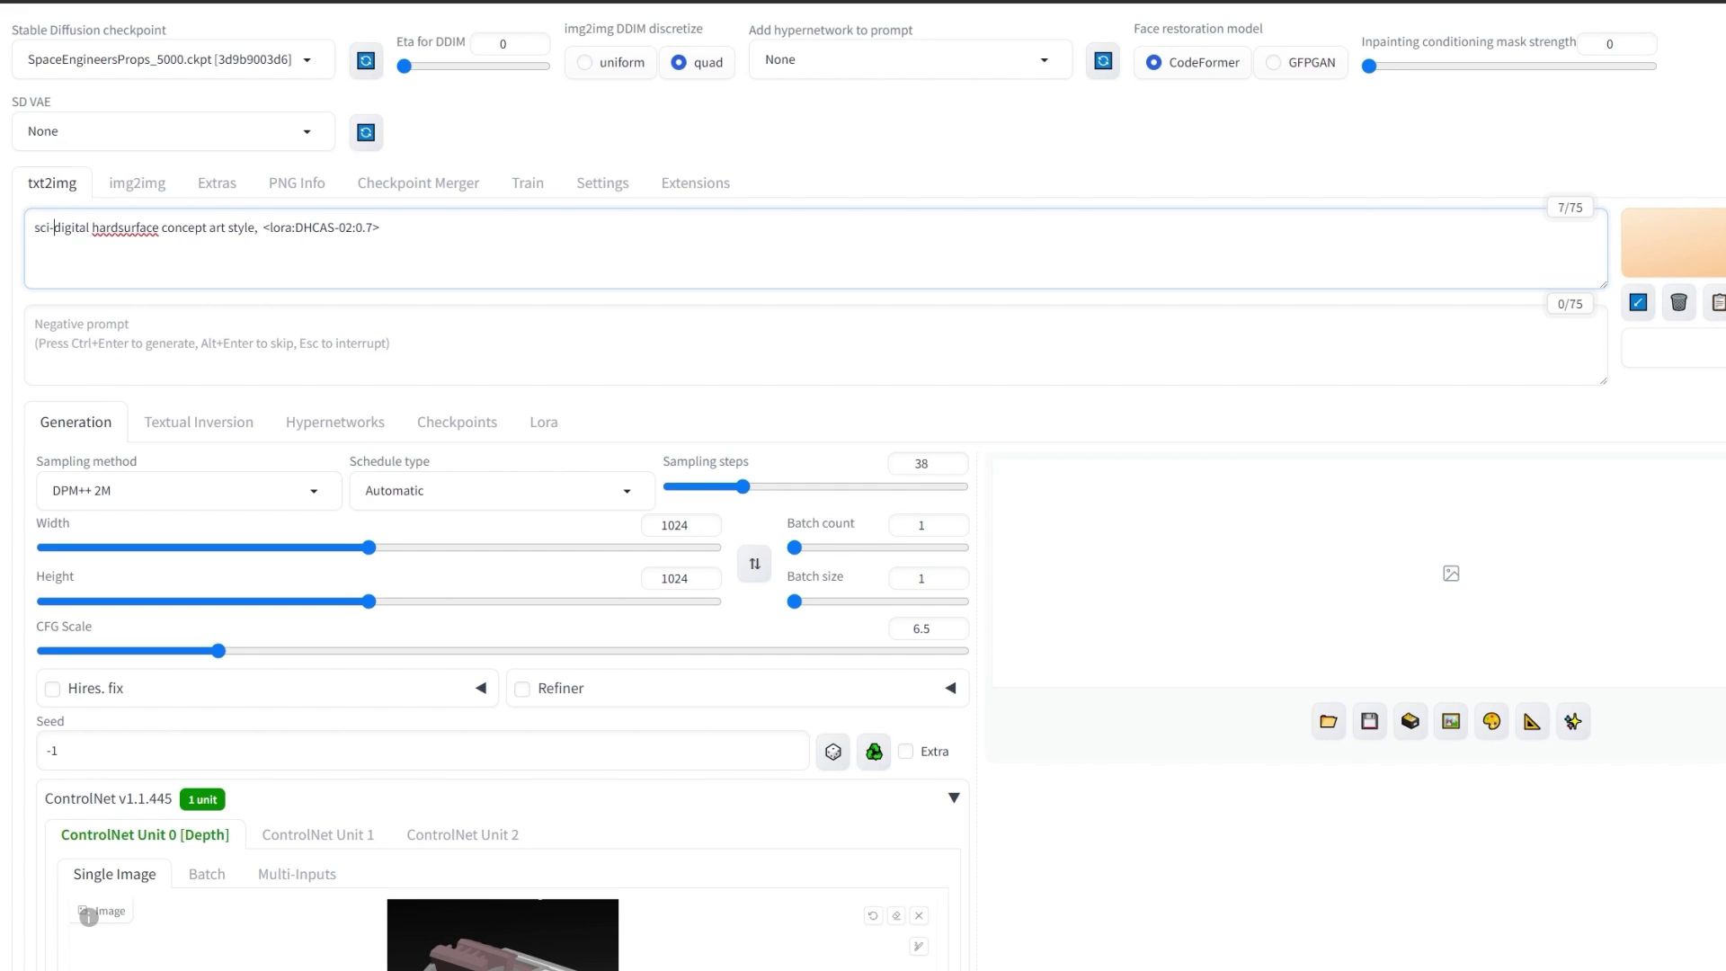
key(BackSpace)
key(BackSpace)
text(,)
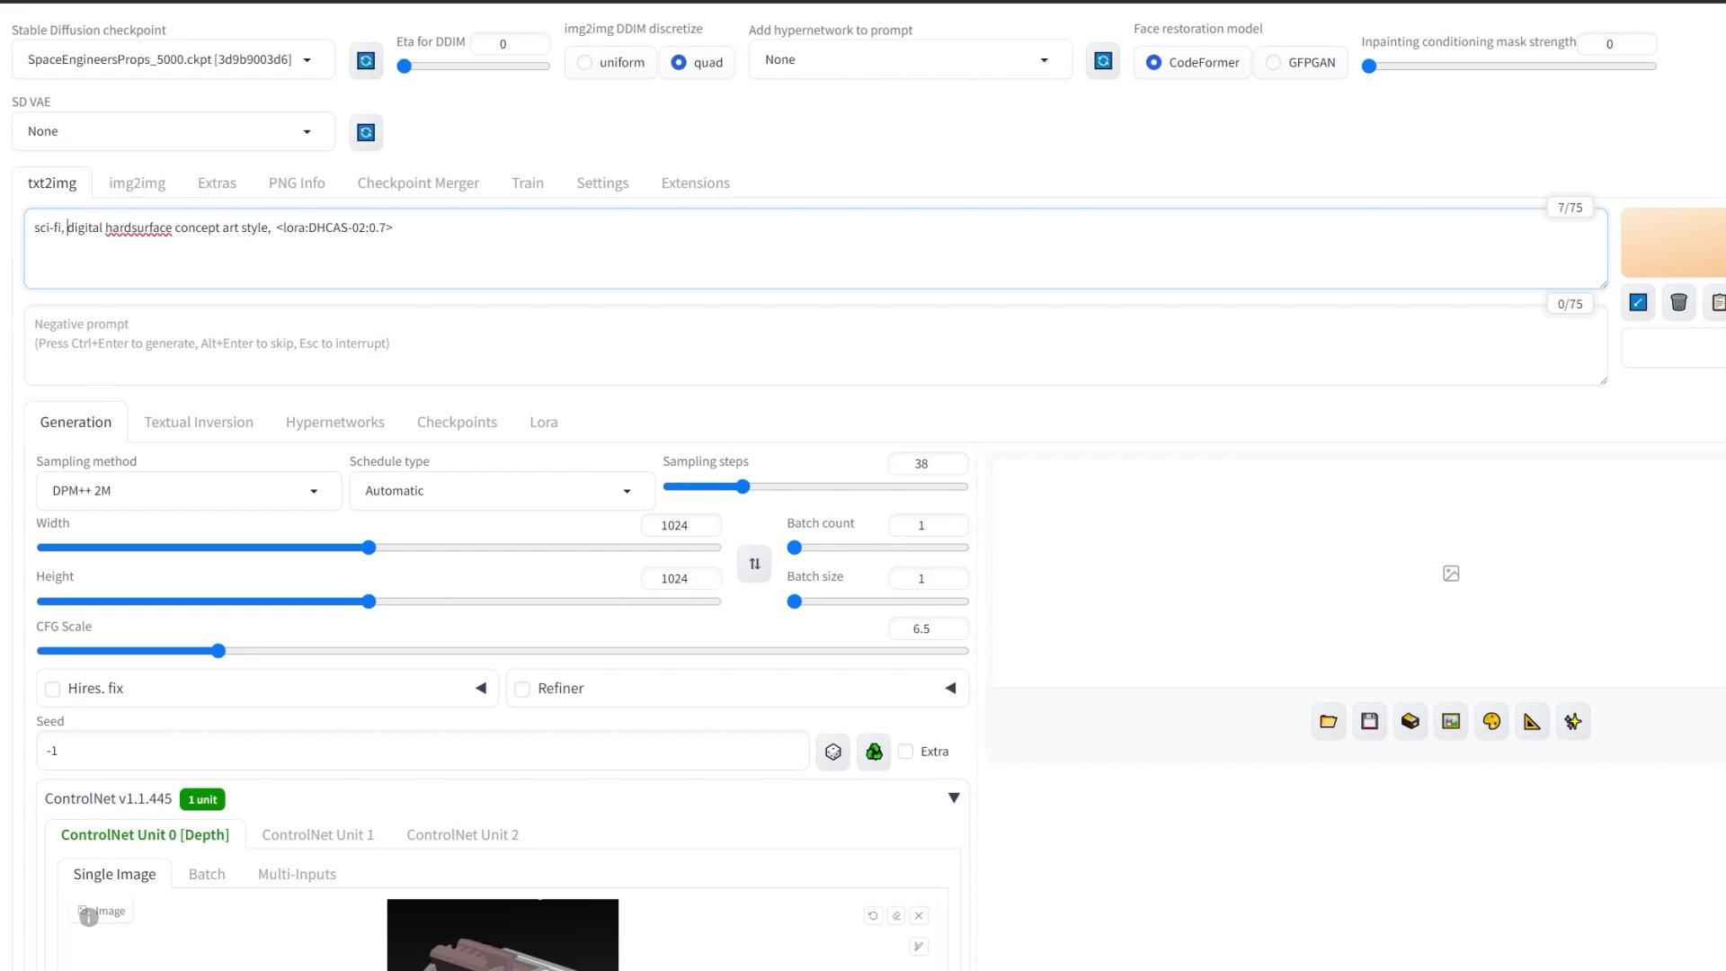
- Add "black material," at the beginning of the prompt, before "sci-fi"
click(35, 228)
text(black material)
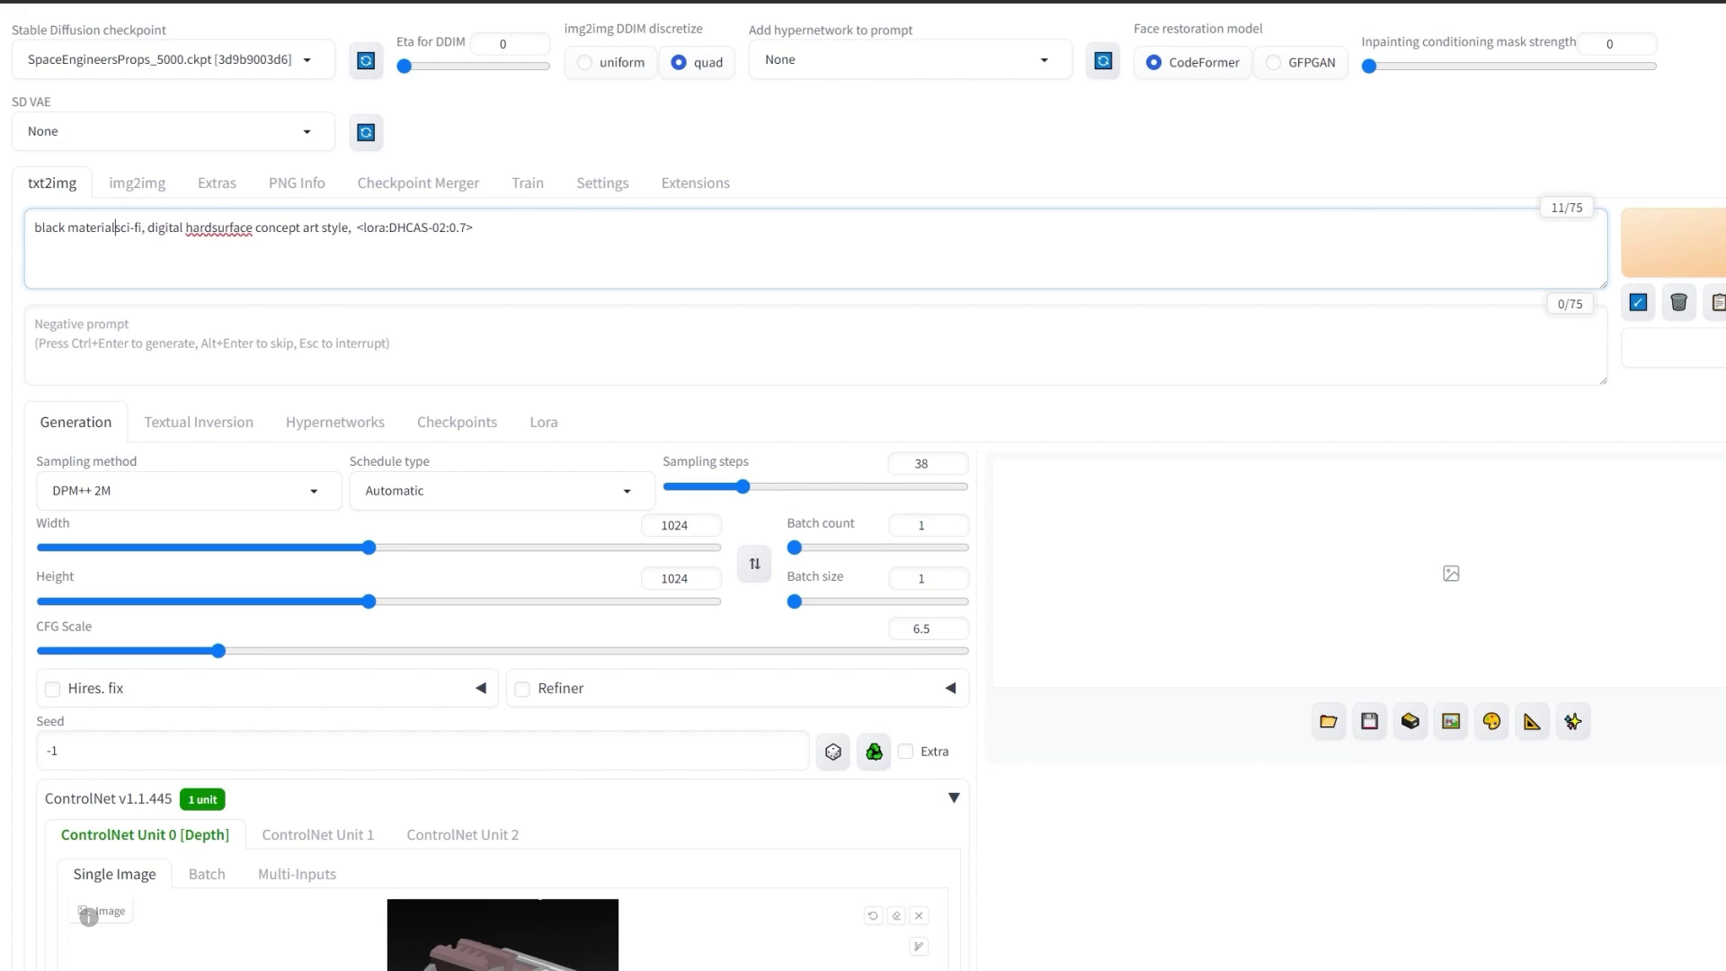
text(,)
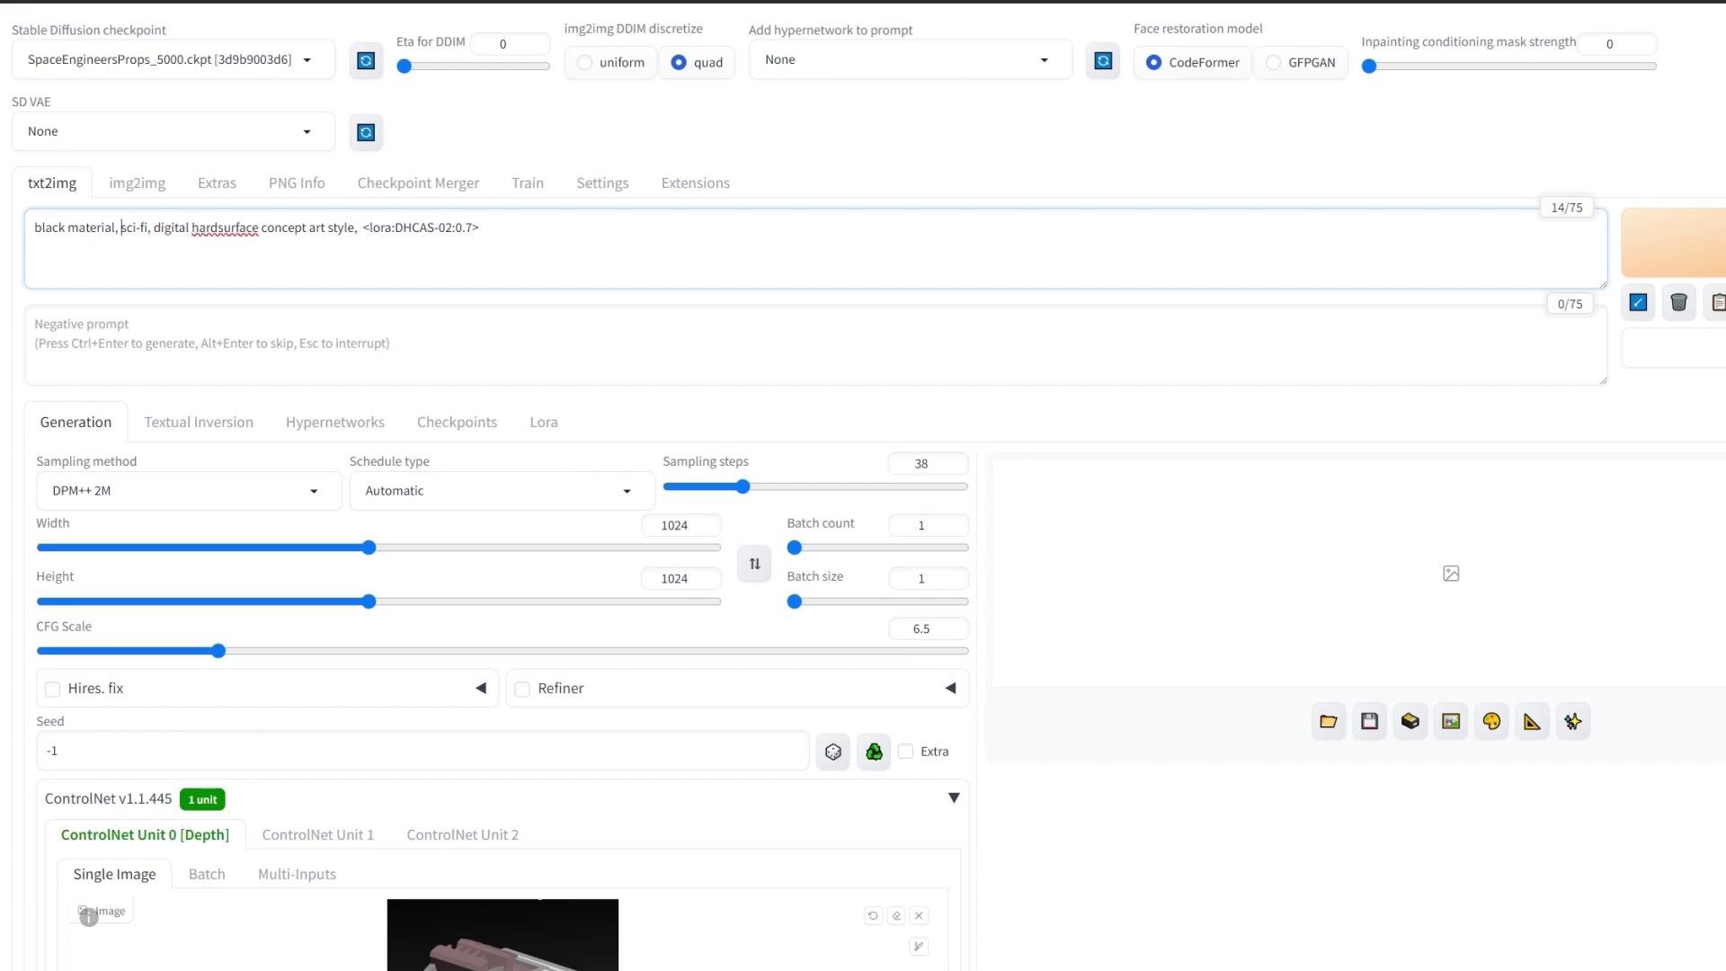
- Enter "bad, amateur, blurry, fractured" as the negative prompt and generate the image
click(81, 324)
text(bad)
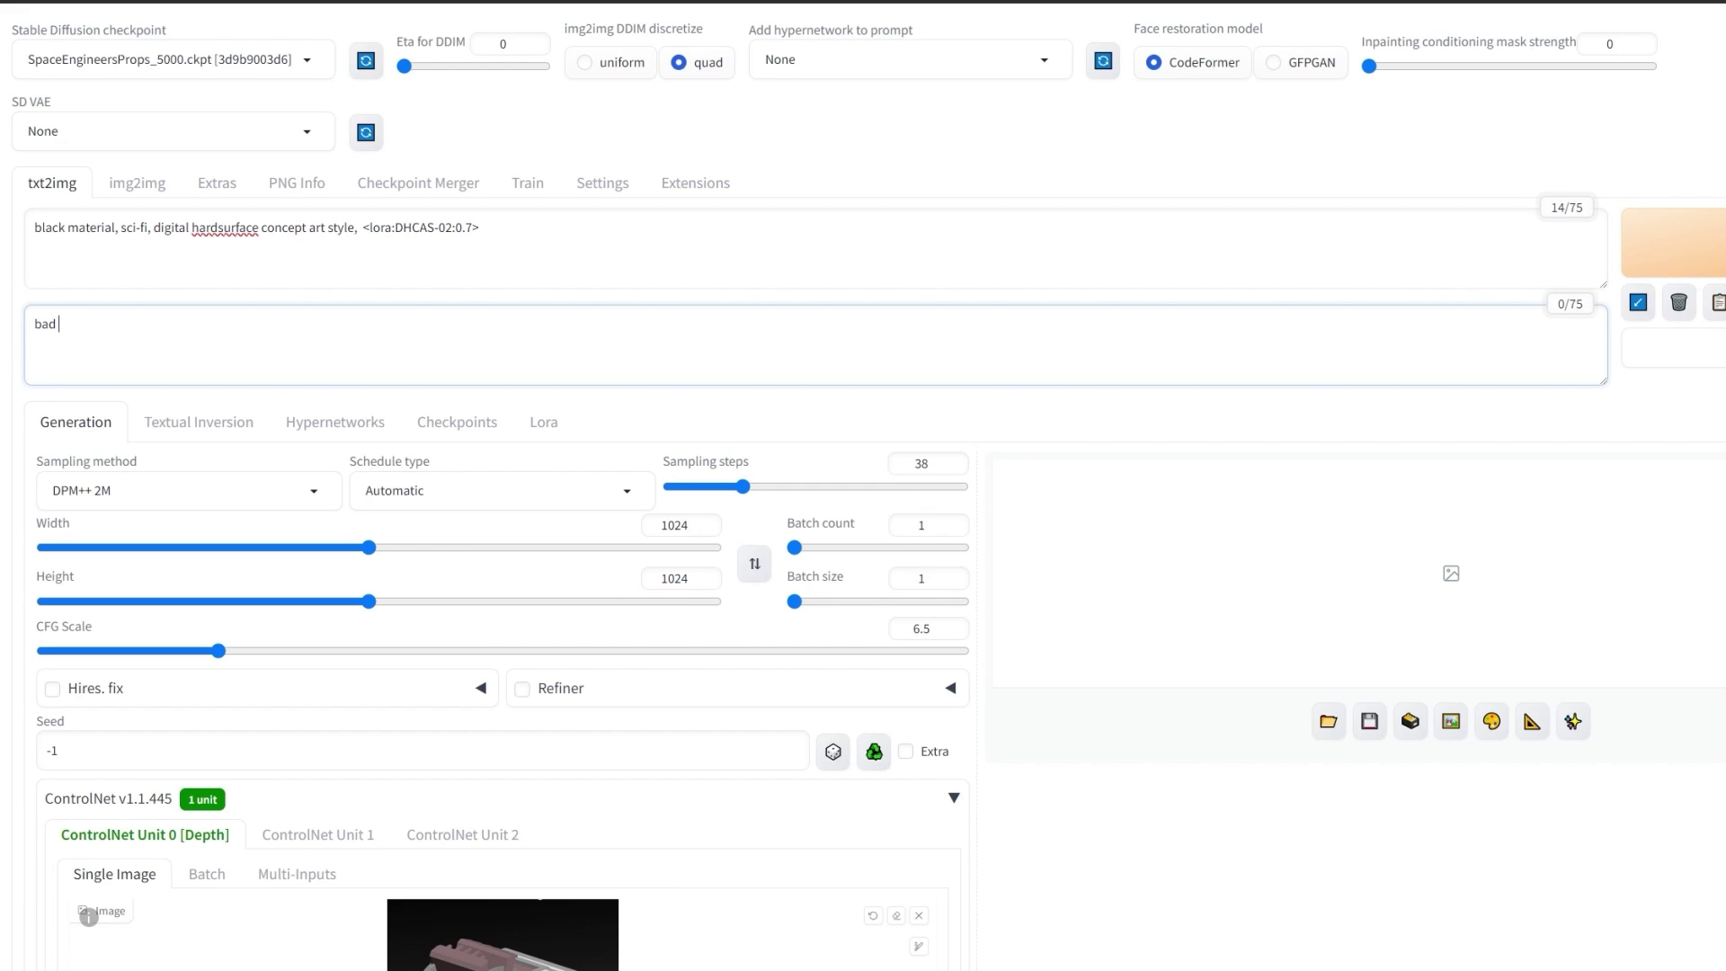
text(, amateur,)
text( p)
text(lurry, fra)
text(ctured,)
key(ctrl+Return)
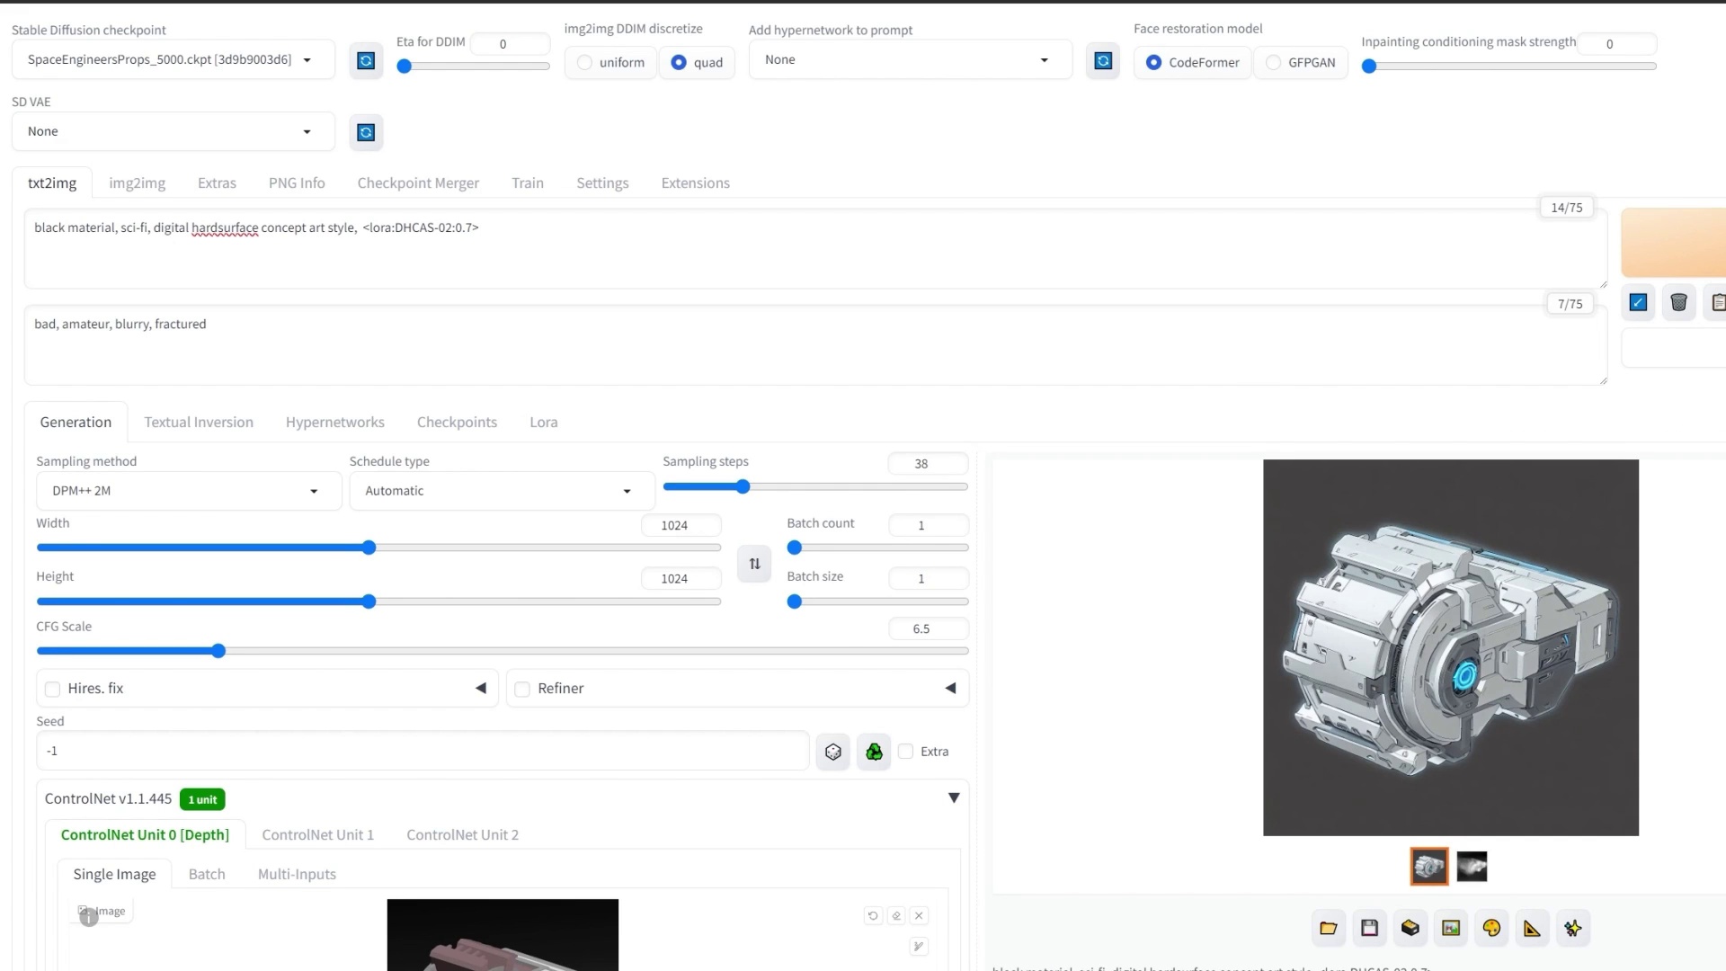
- Inspect the generated image at full size and compare it with its depth map
click(1451, 647)
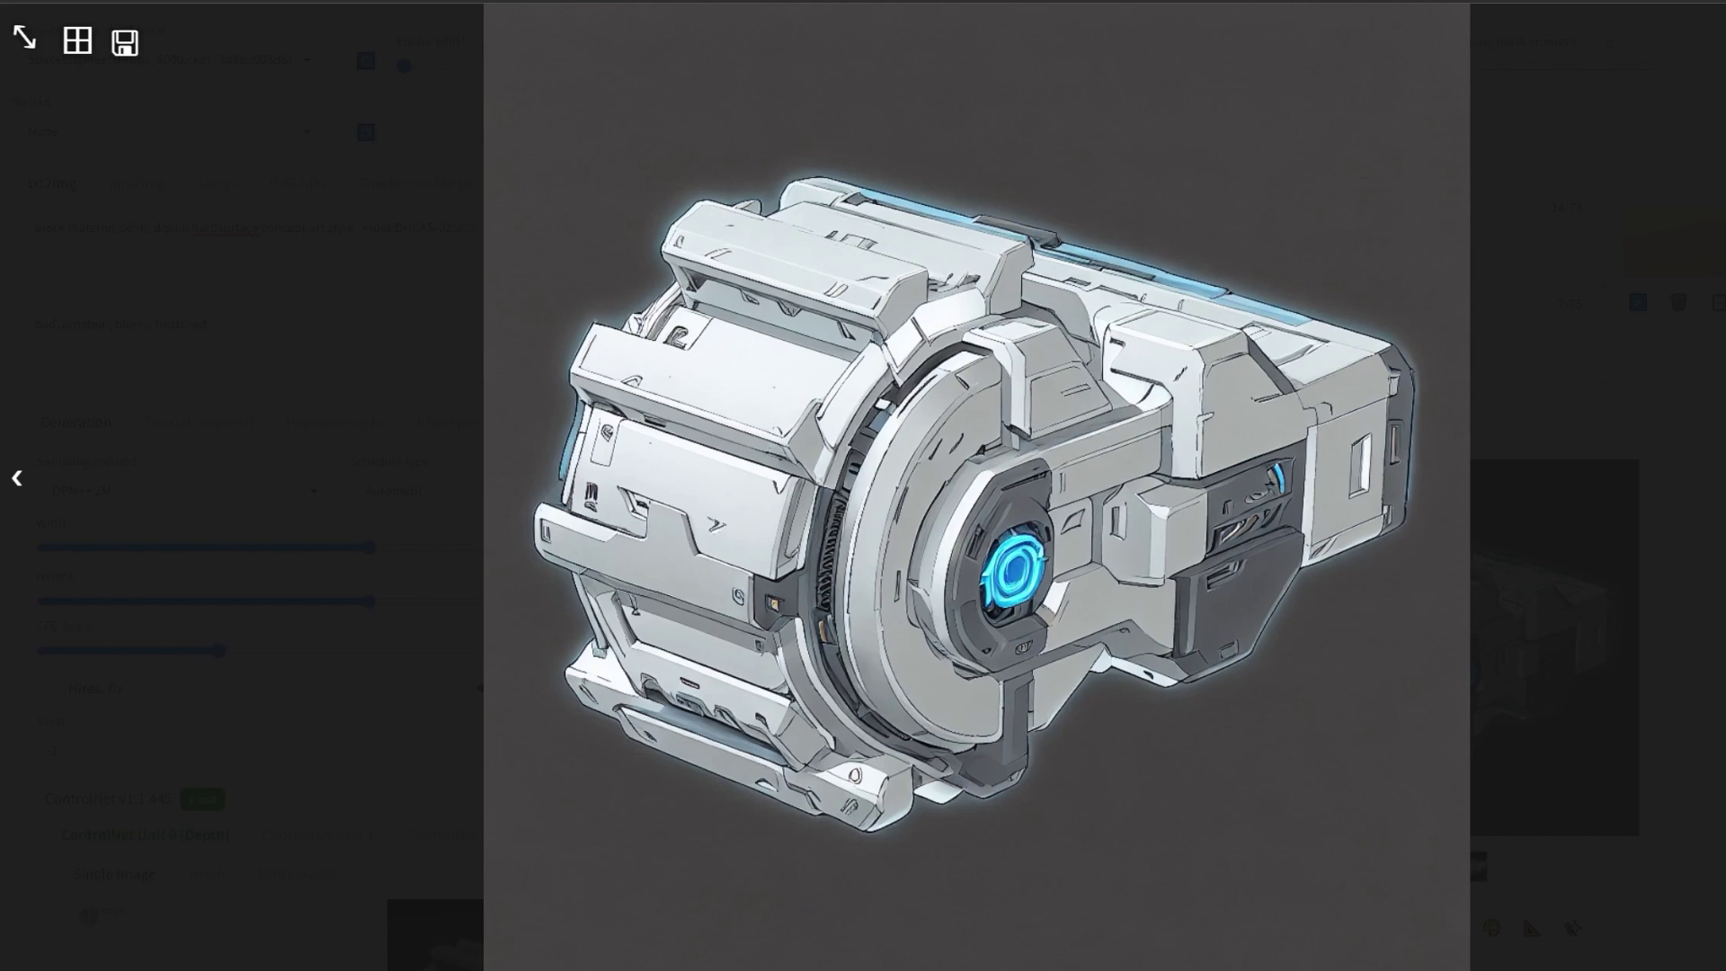
key(Escape)
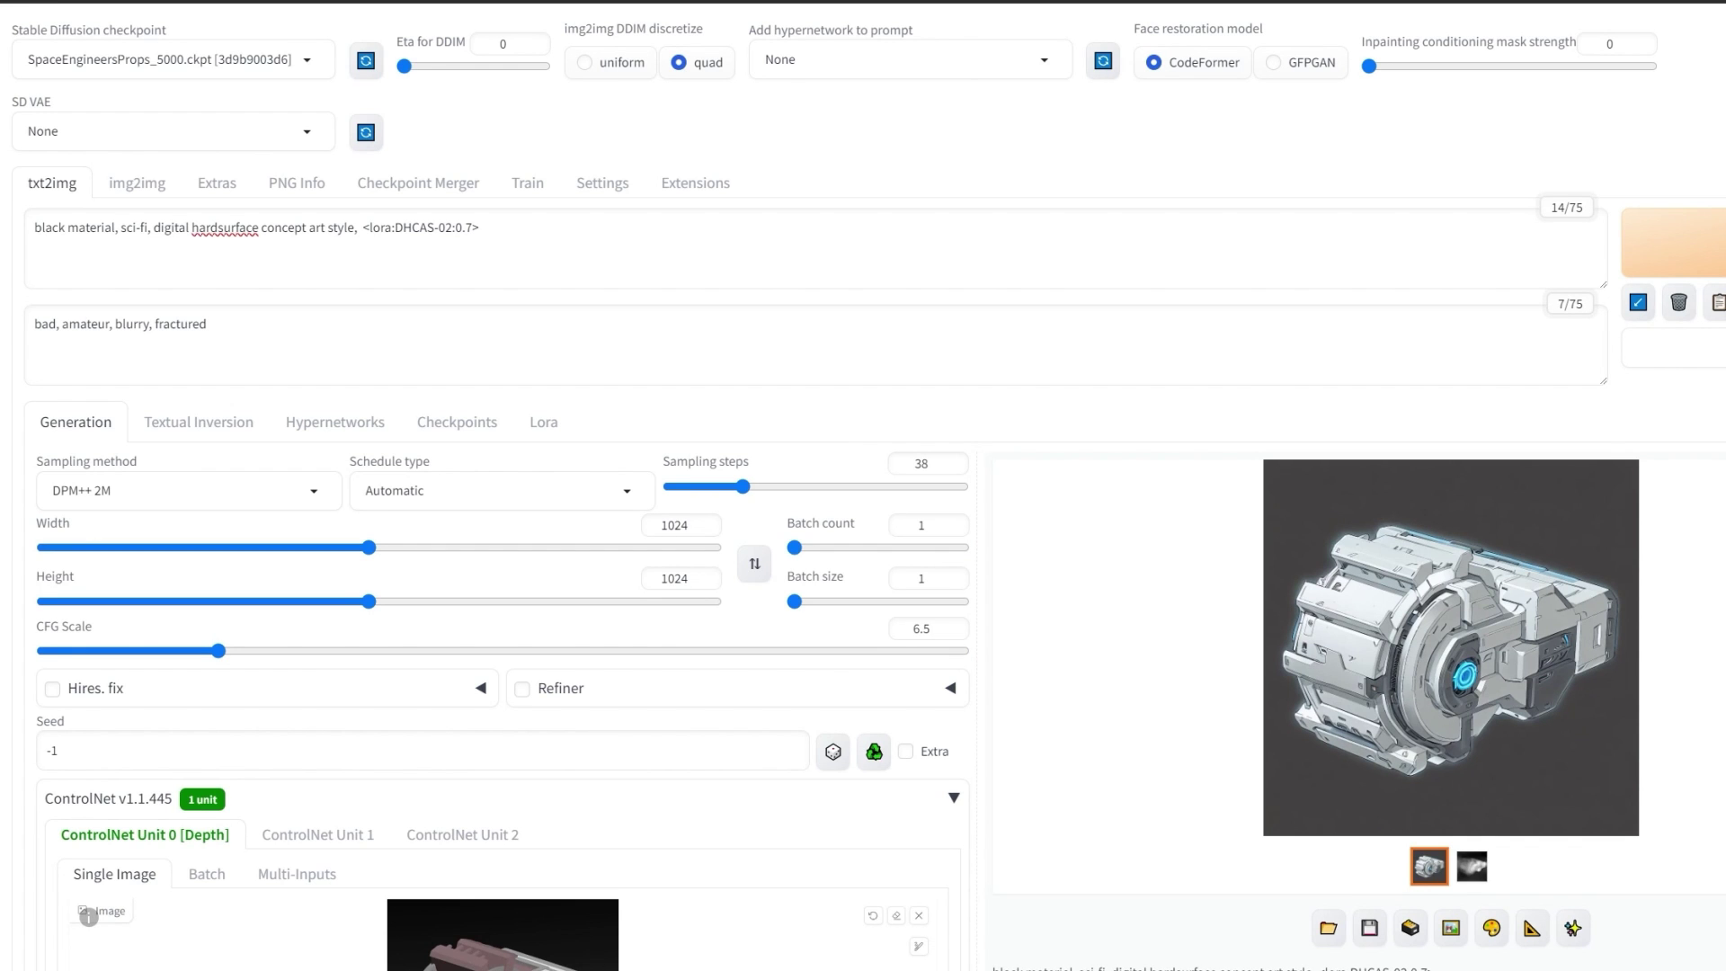
scroll(1451, 647, down, 1)
click(1472, 789)
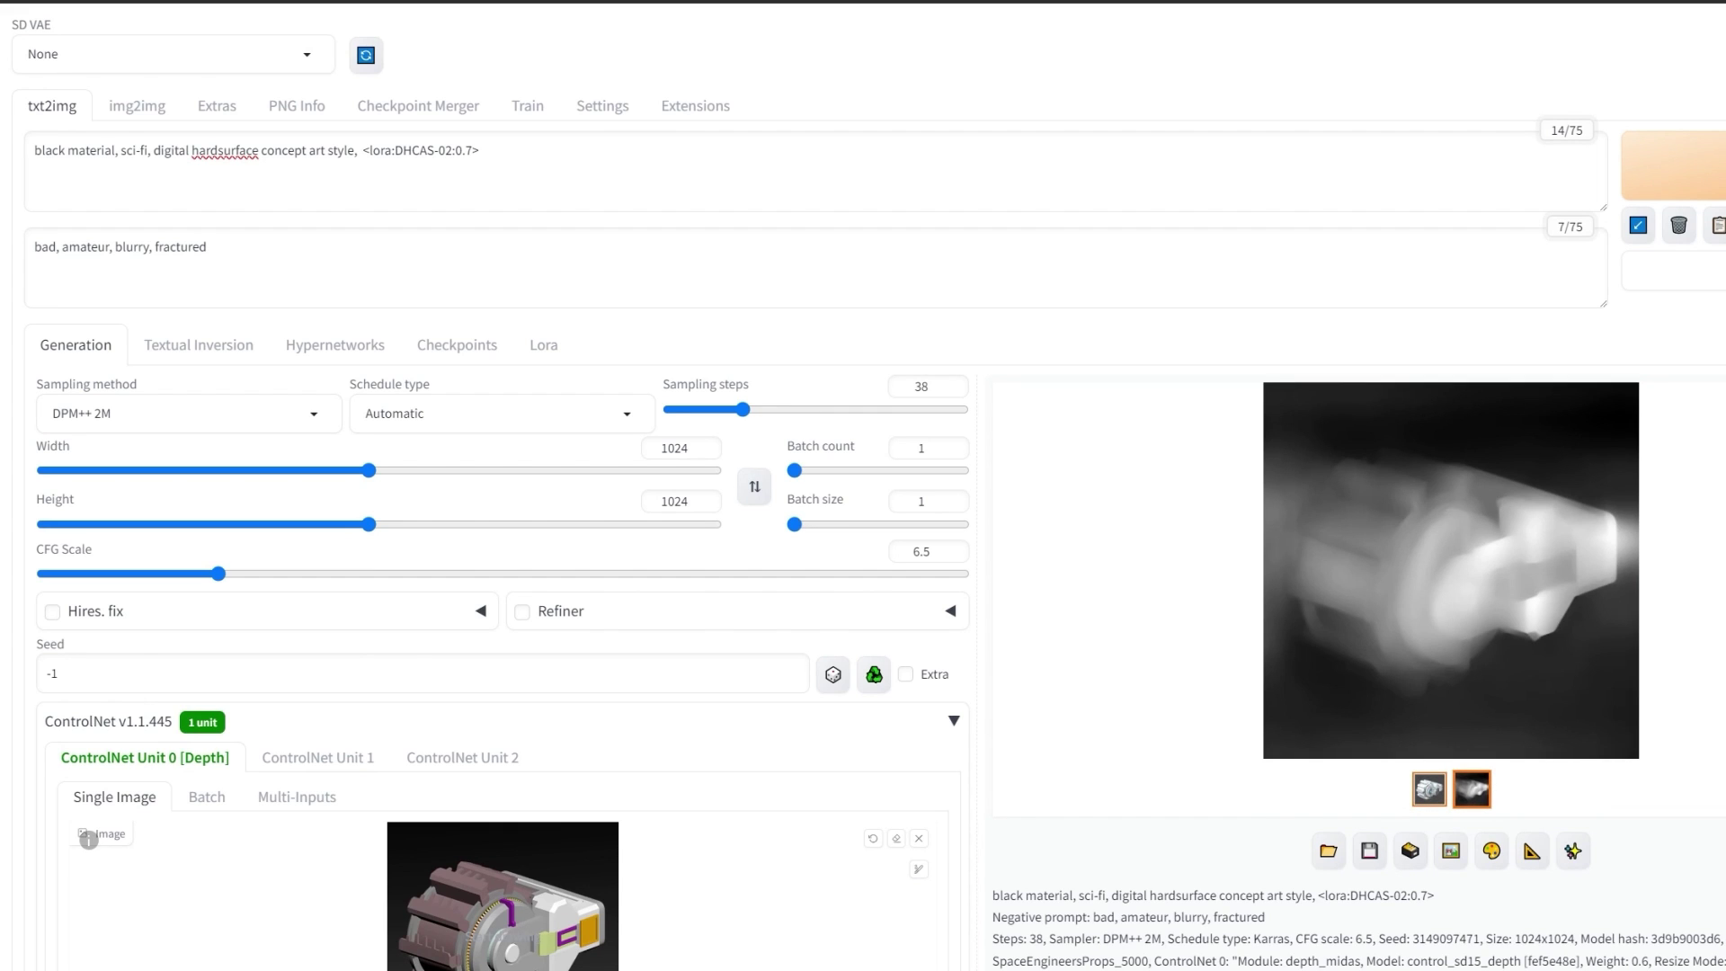
click(1429, 789)
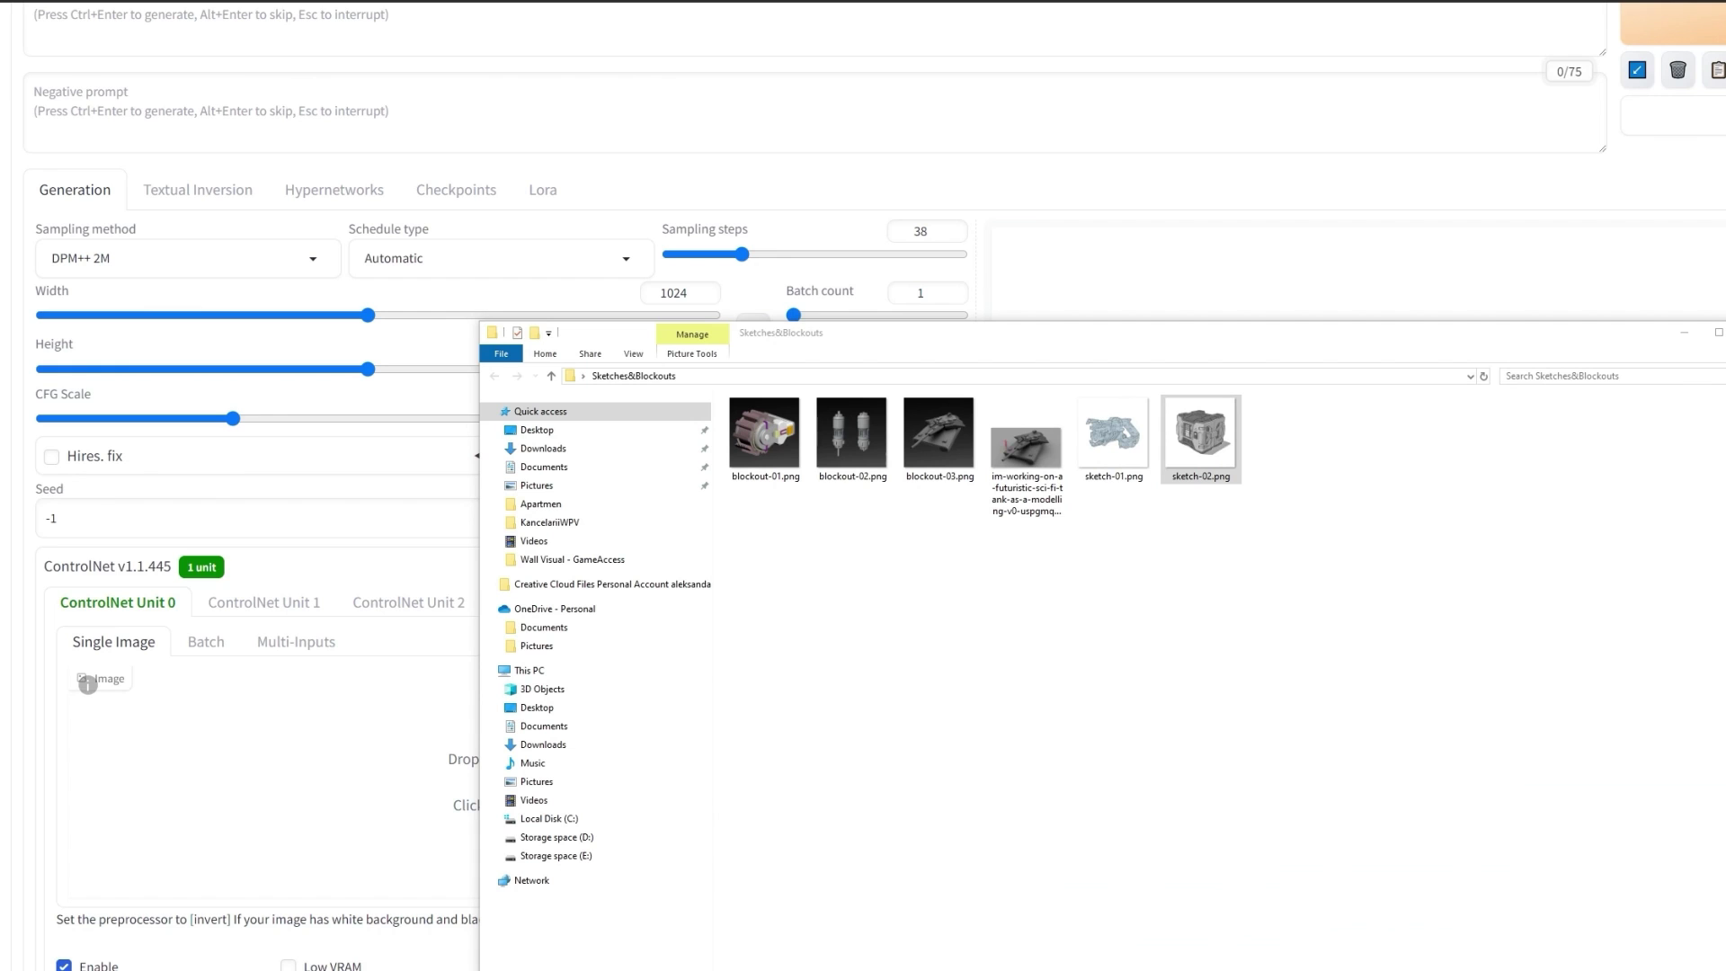
- Load sketch-02.png from the Sketches&Blockouts folder into ControlNet Unit 0 and set its control type to Lineart
mouse_move(1200, 435)
mouse_down()
mouse_move(297, 773)
mouse_move(503, 782)
mouse_up()
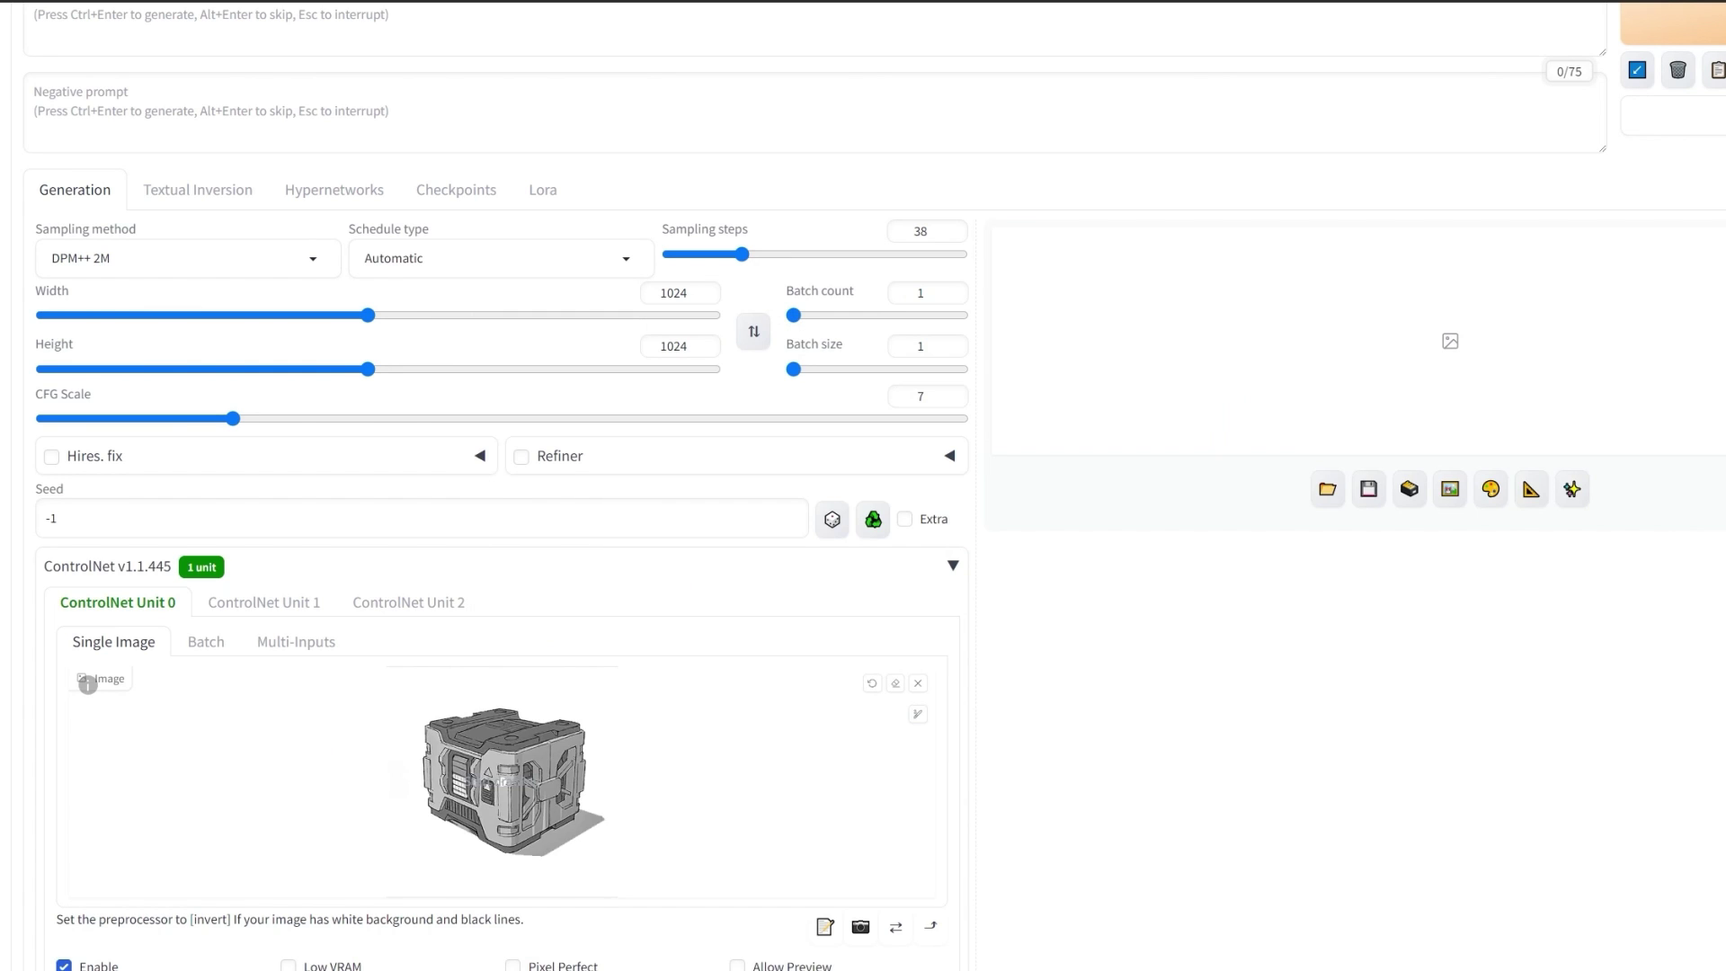
scroll(531, 680, down, 1)
scroll(530, 680, down, 2)
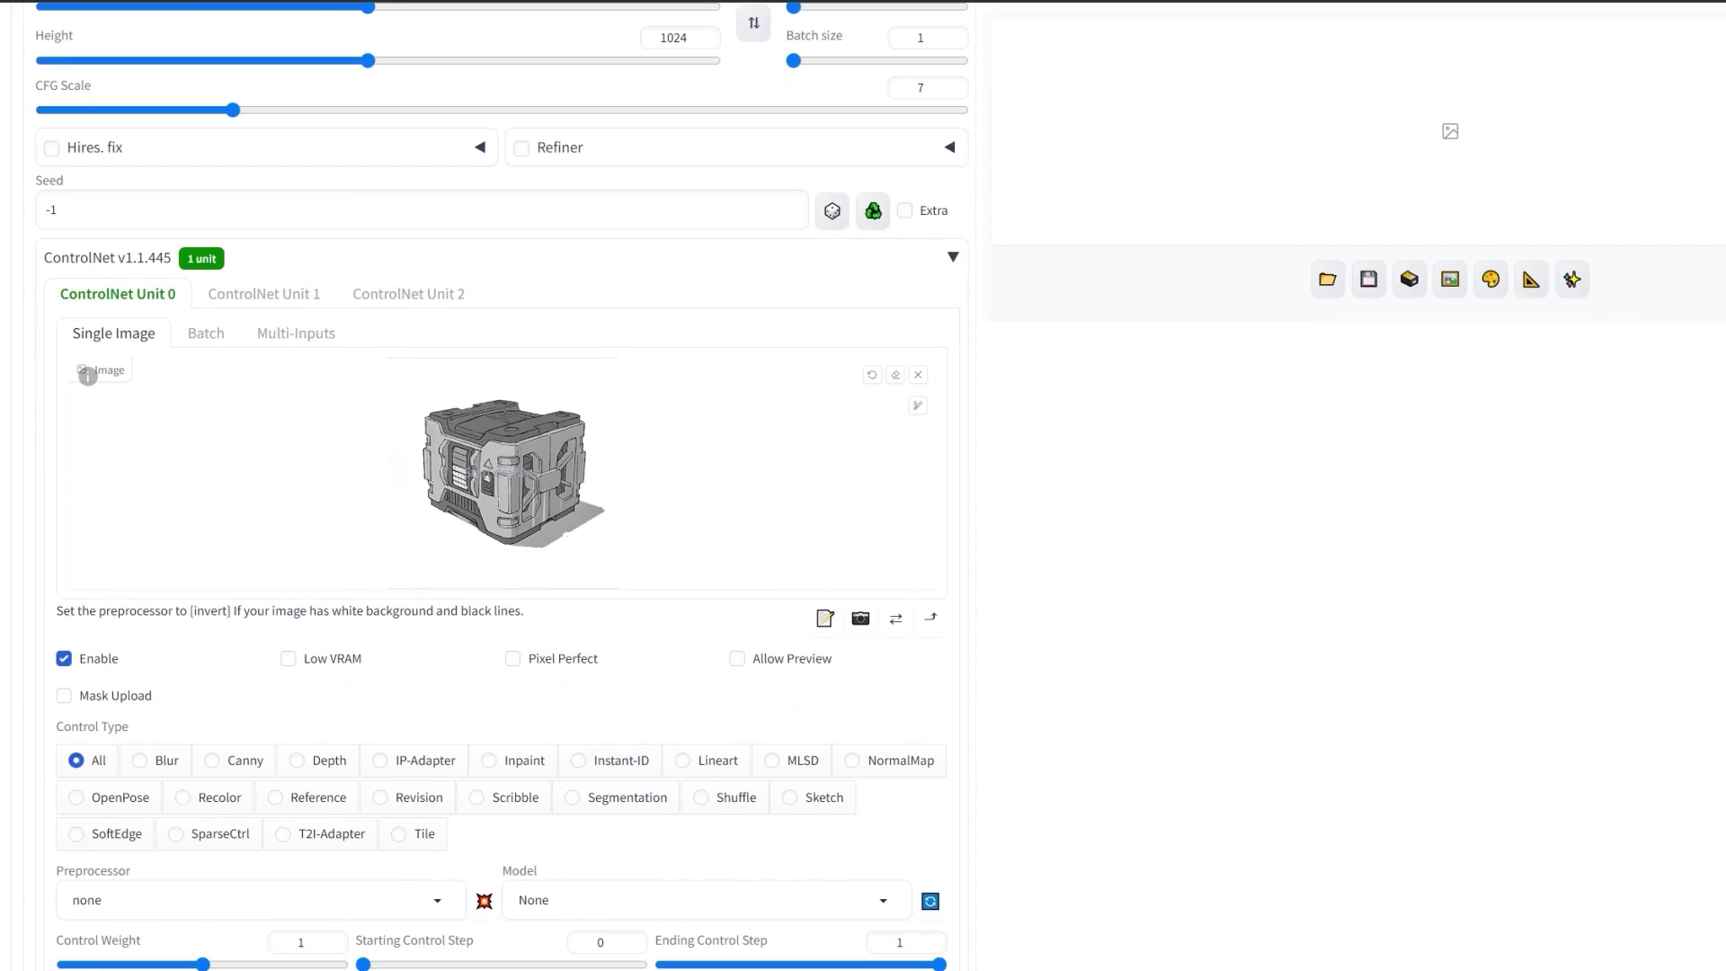
click(705, 760)
- Set the Lineart unit's control weight to 0.6 and its preprocessor to lineart_realistic
scroll(501, 485, down, 2)
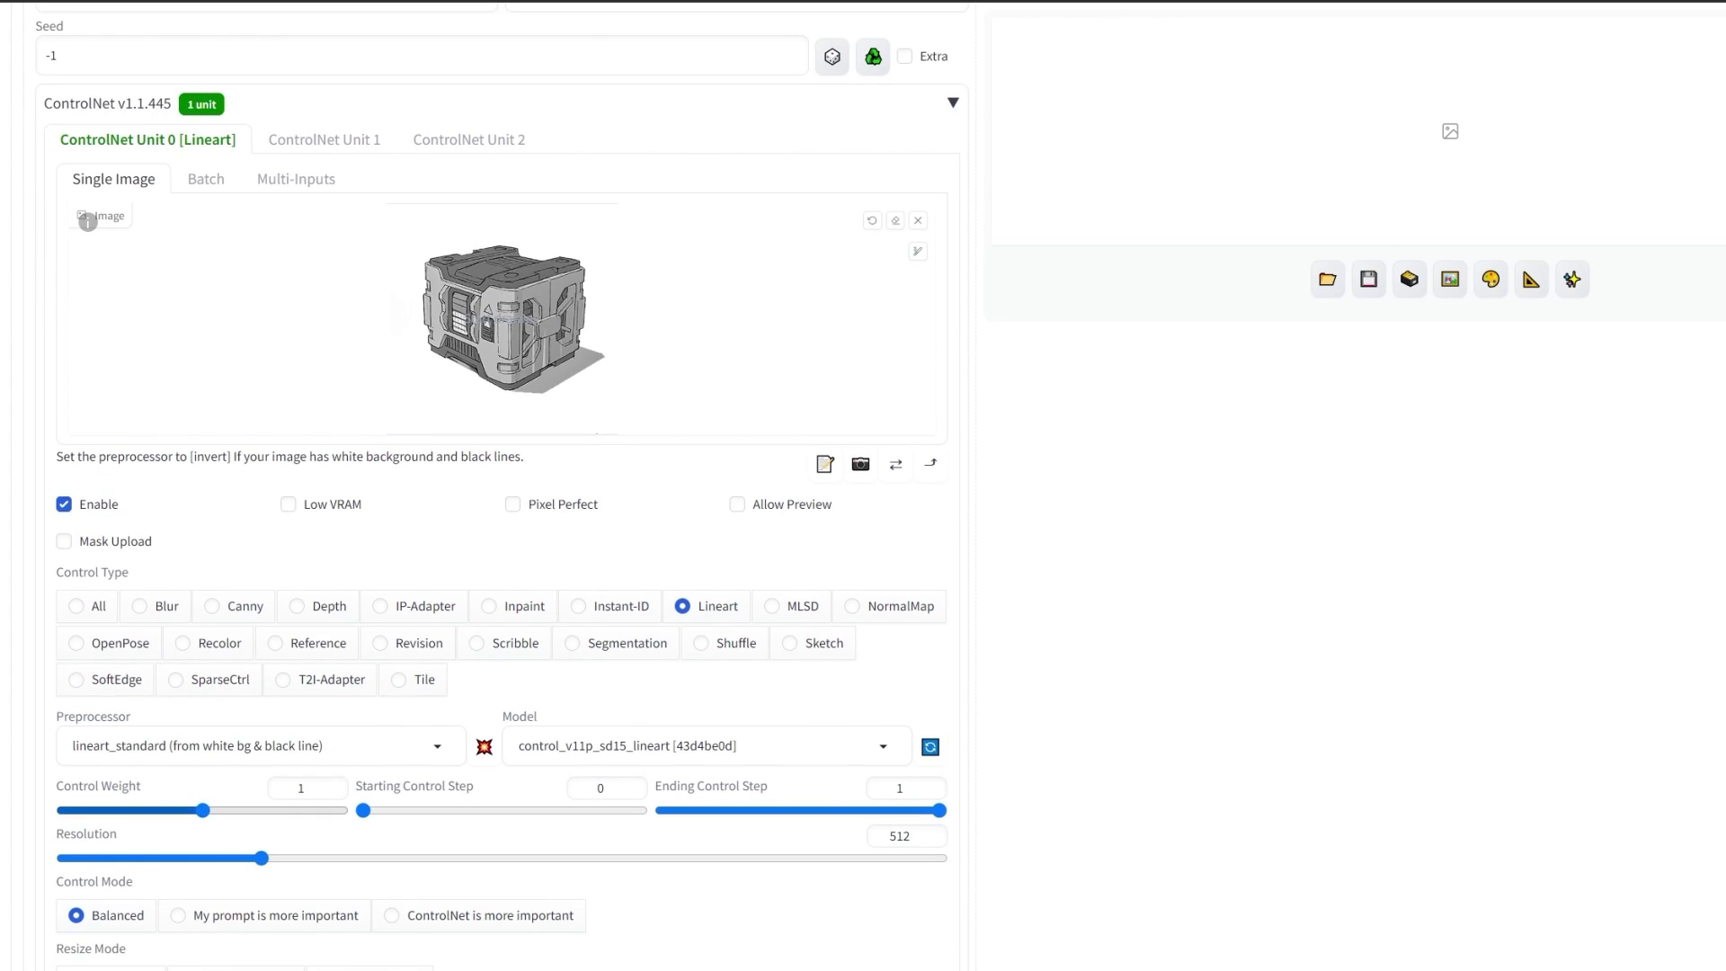
drag(203, 809, 146, 809)
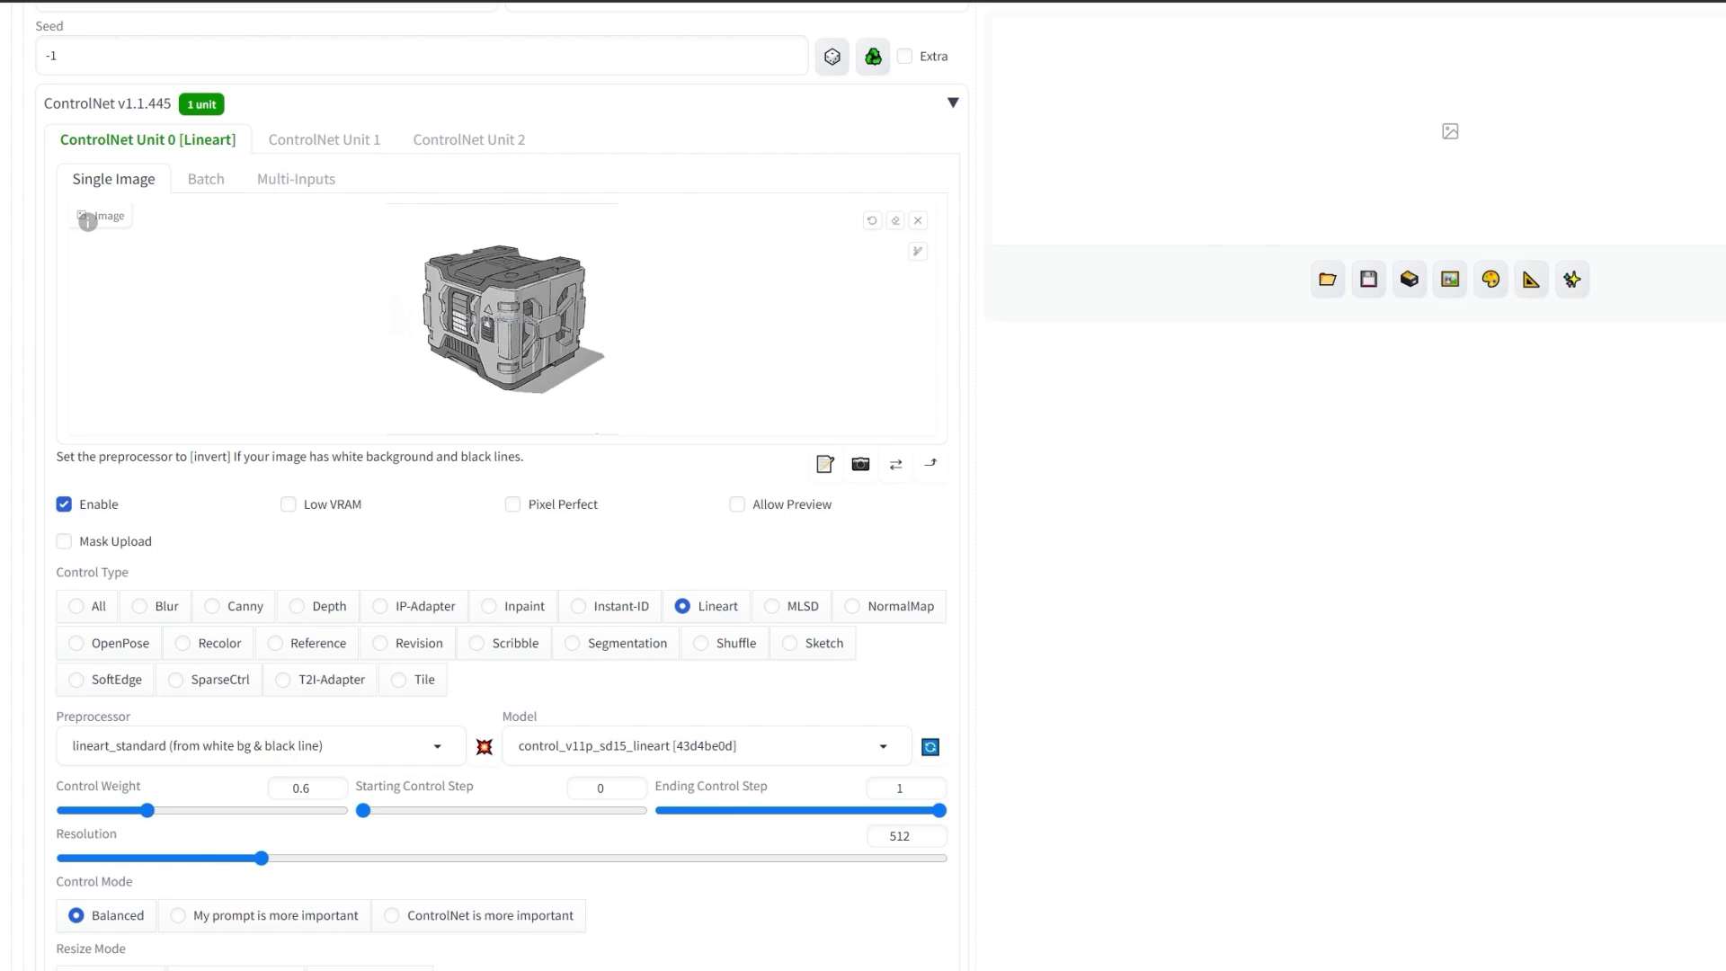
click(245, 746)
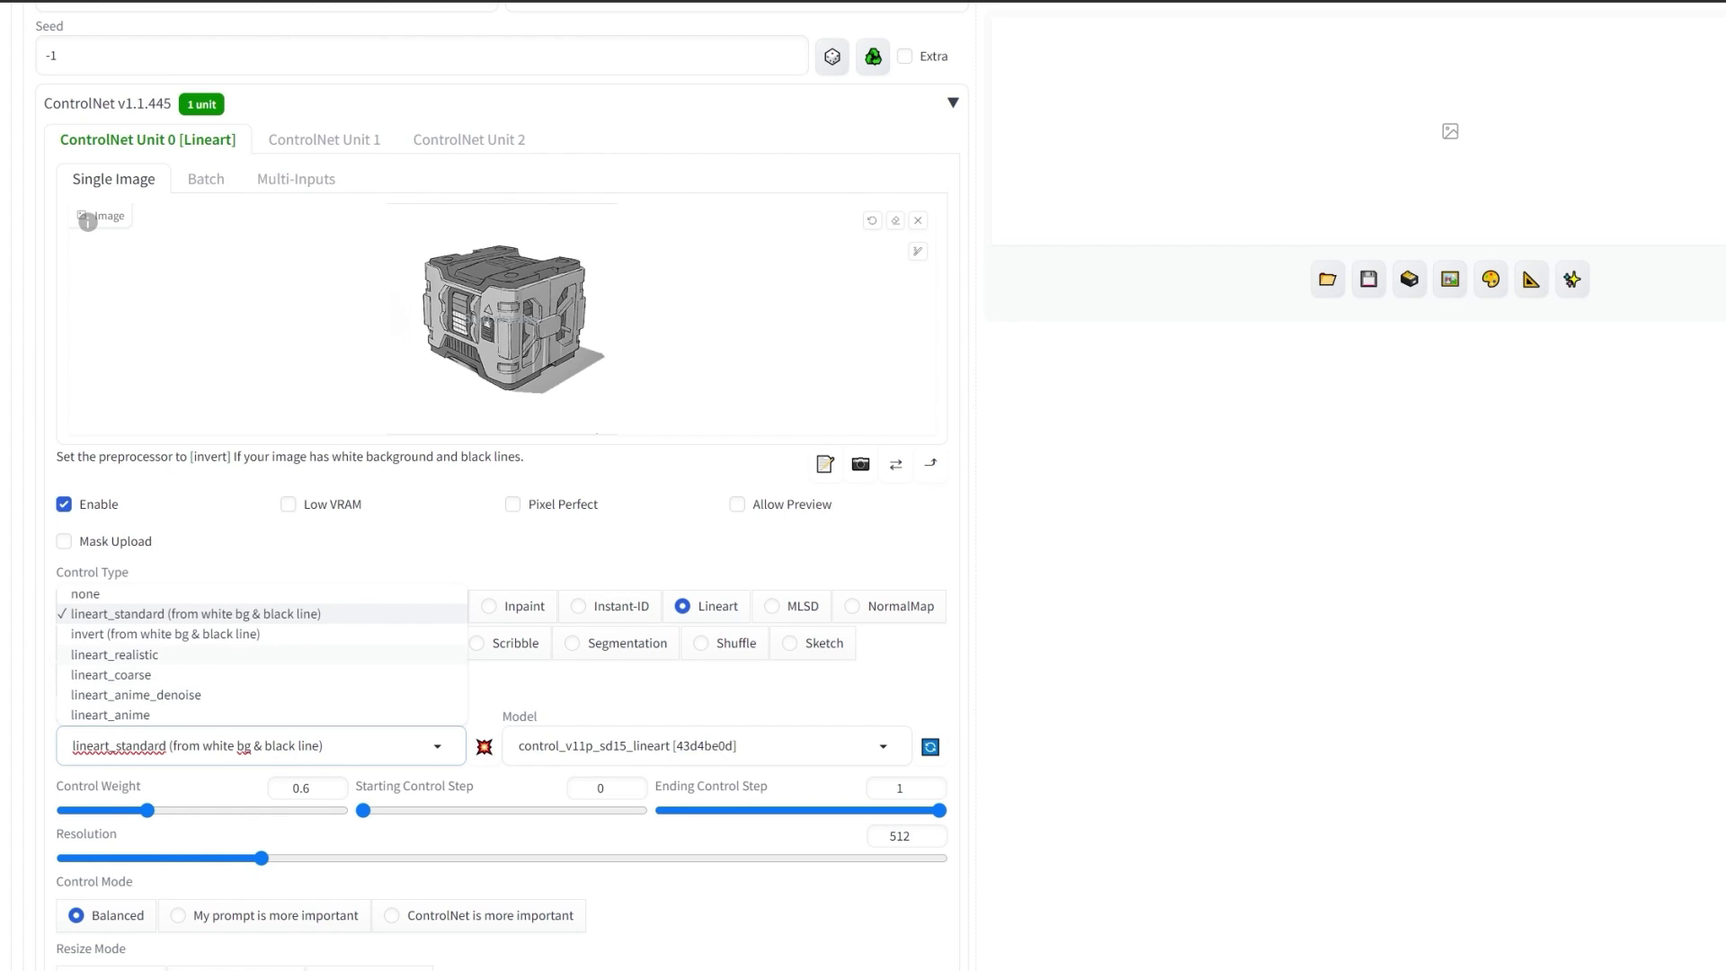
click(212, 654)
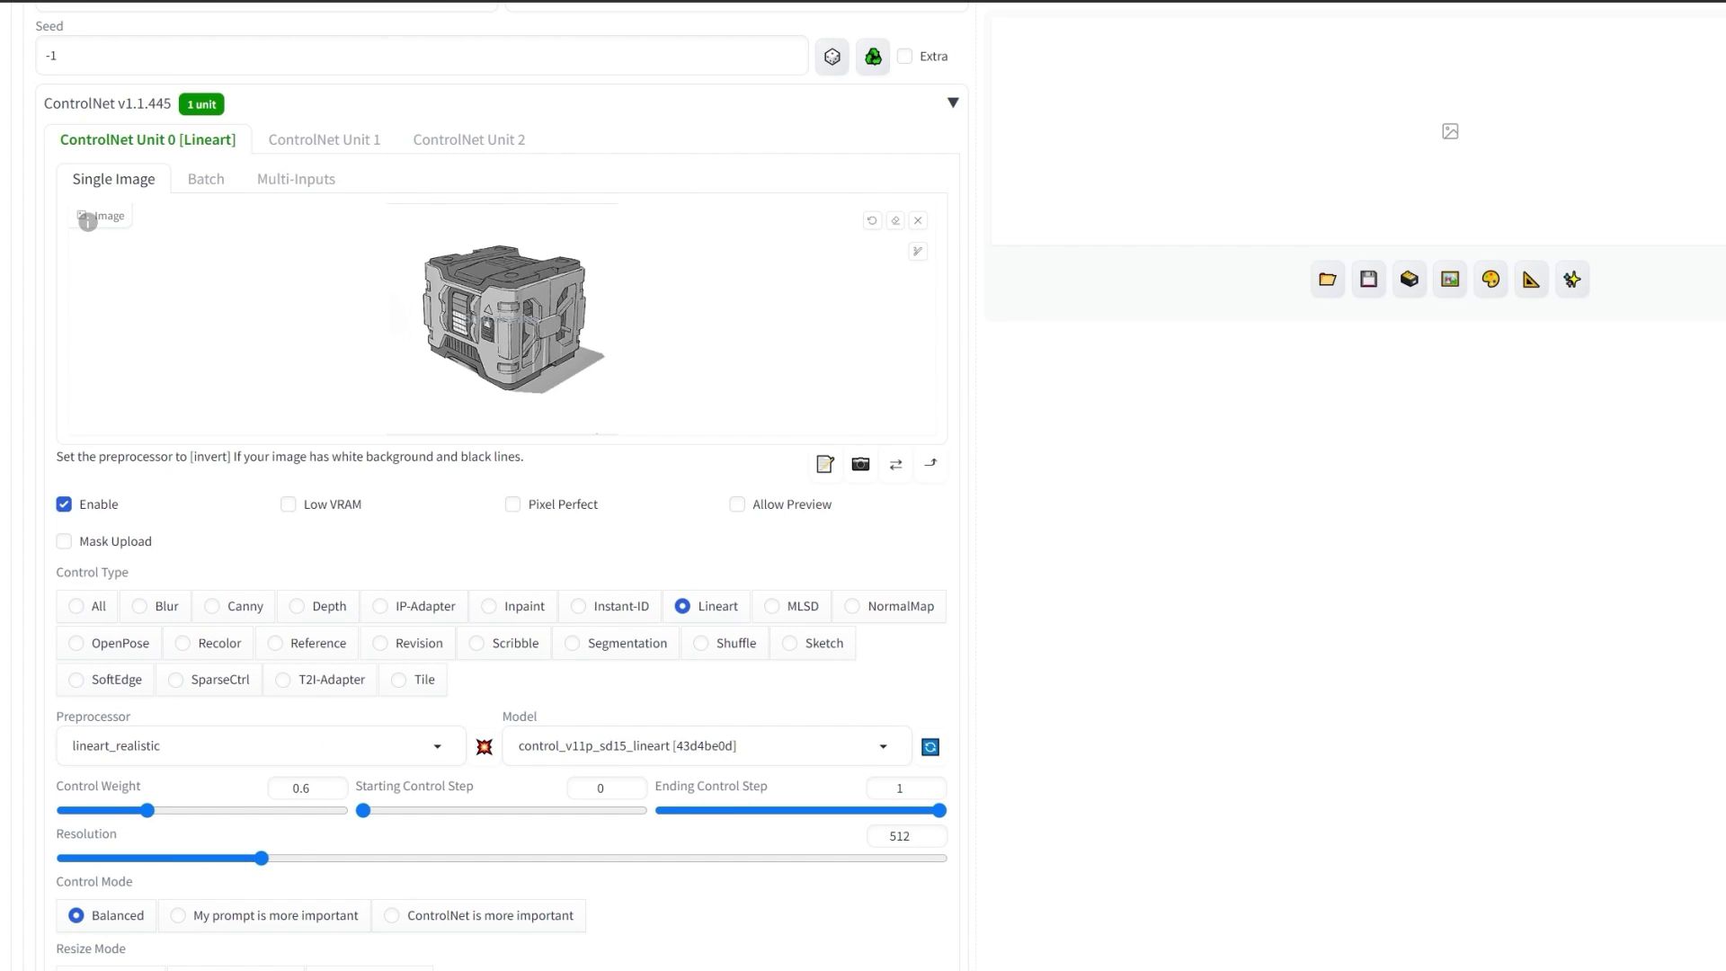
- Insert the DHCAS-02 LoRA and write "orange and black material, sci-fi decals, digital hardsurface concept art style," before its tag in the prompt
scroll(863, 486, up, 8)
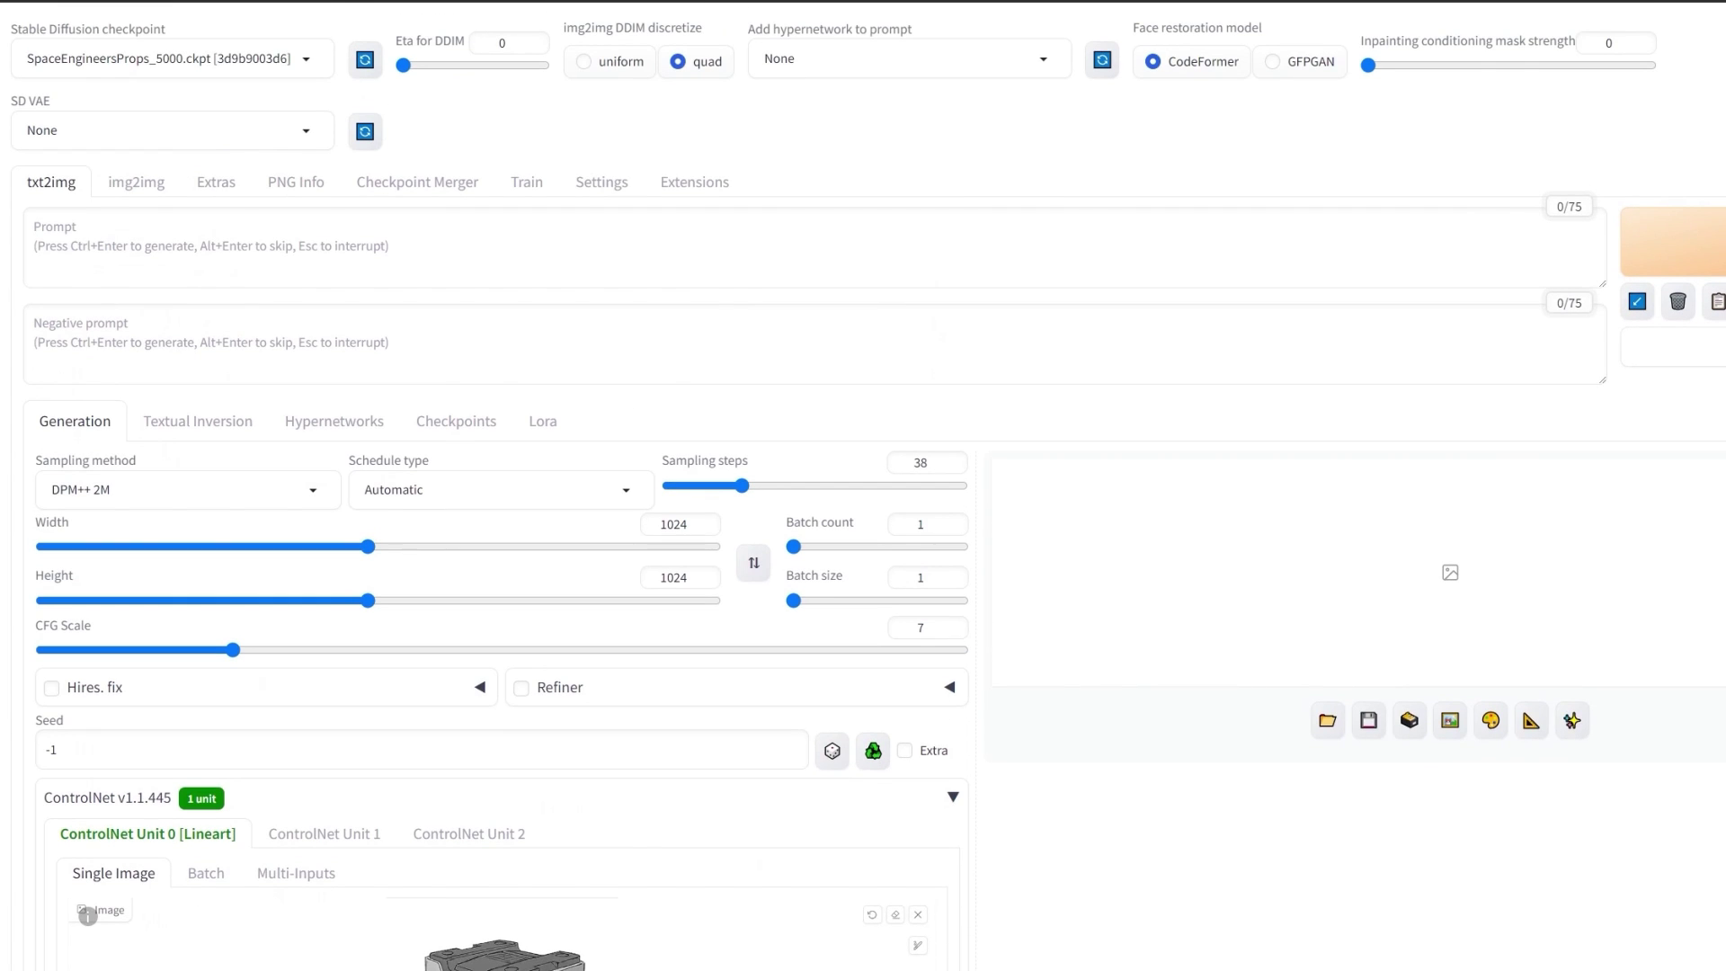
click(543, 421)
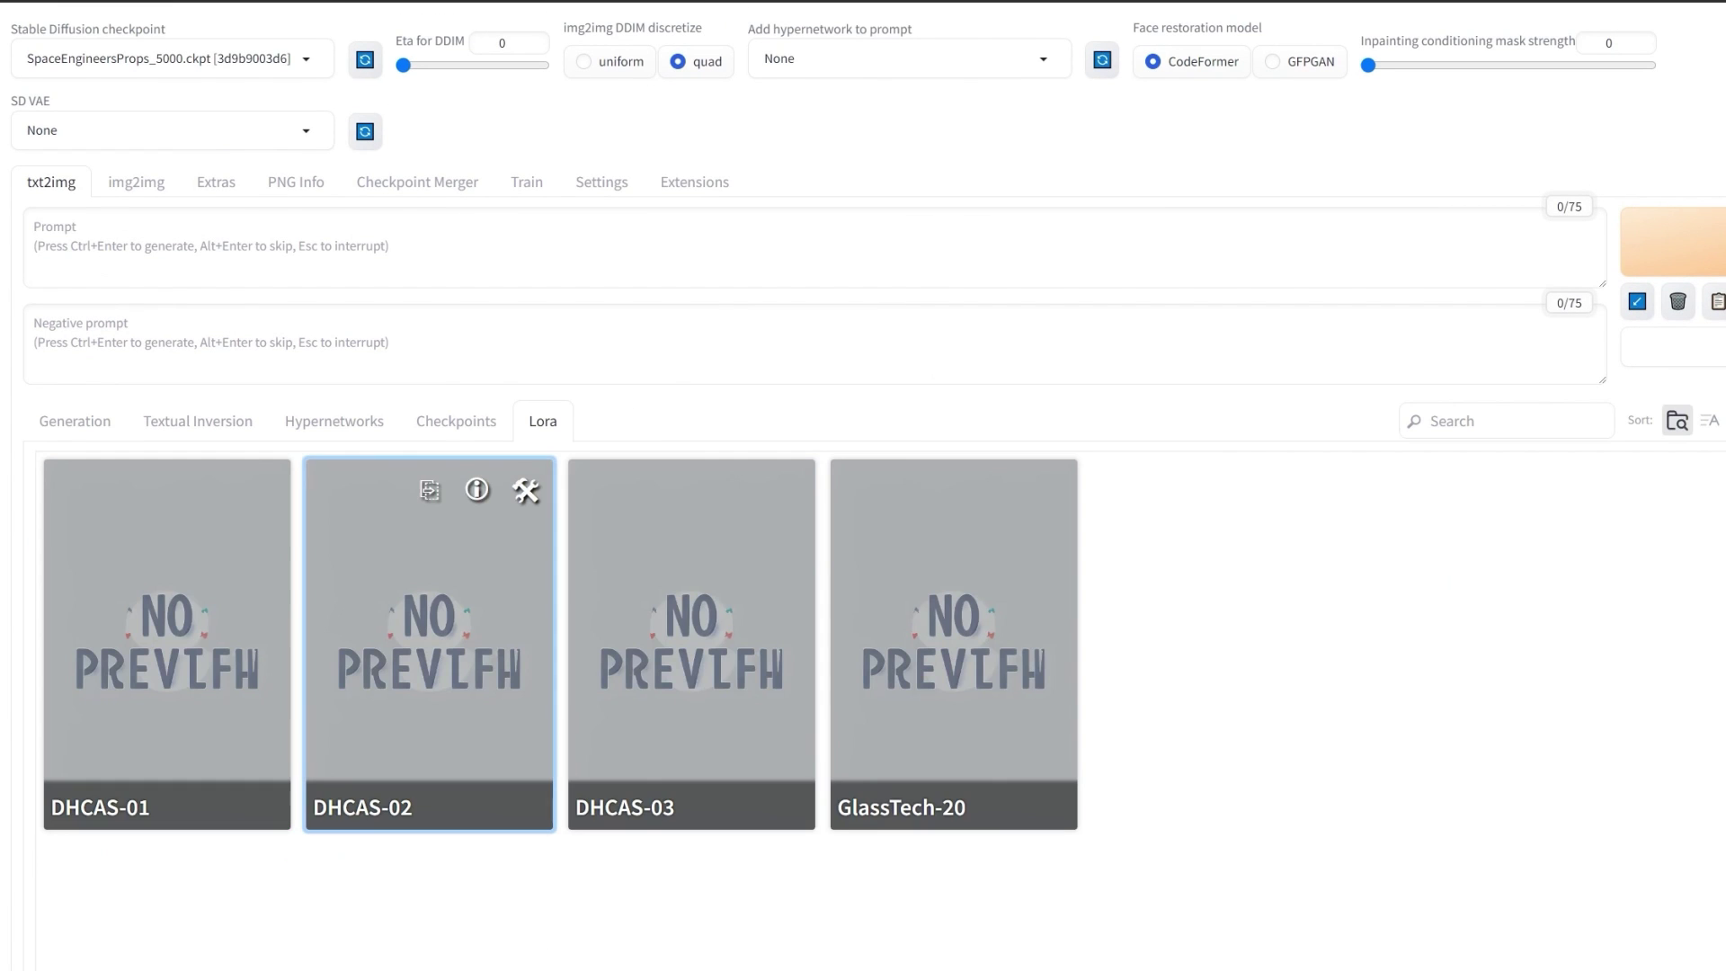
click(428, 630)
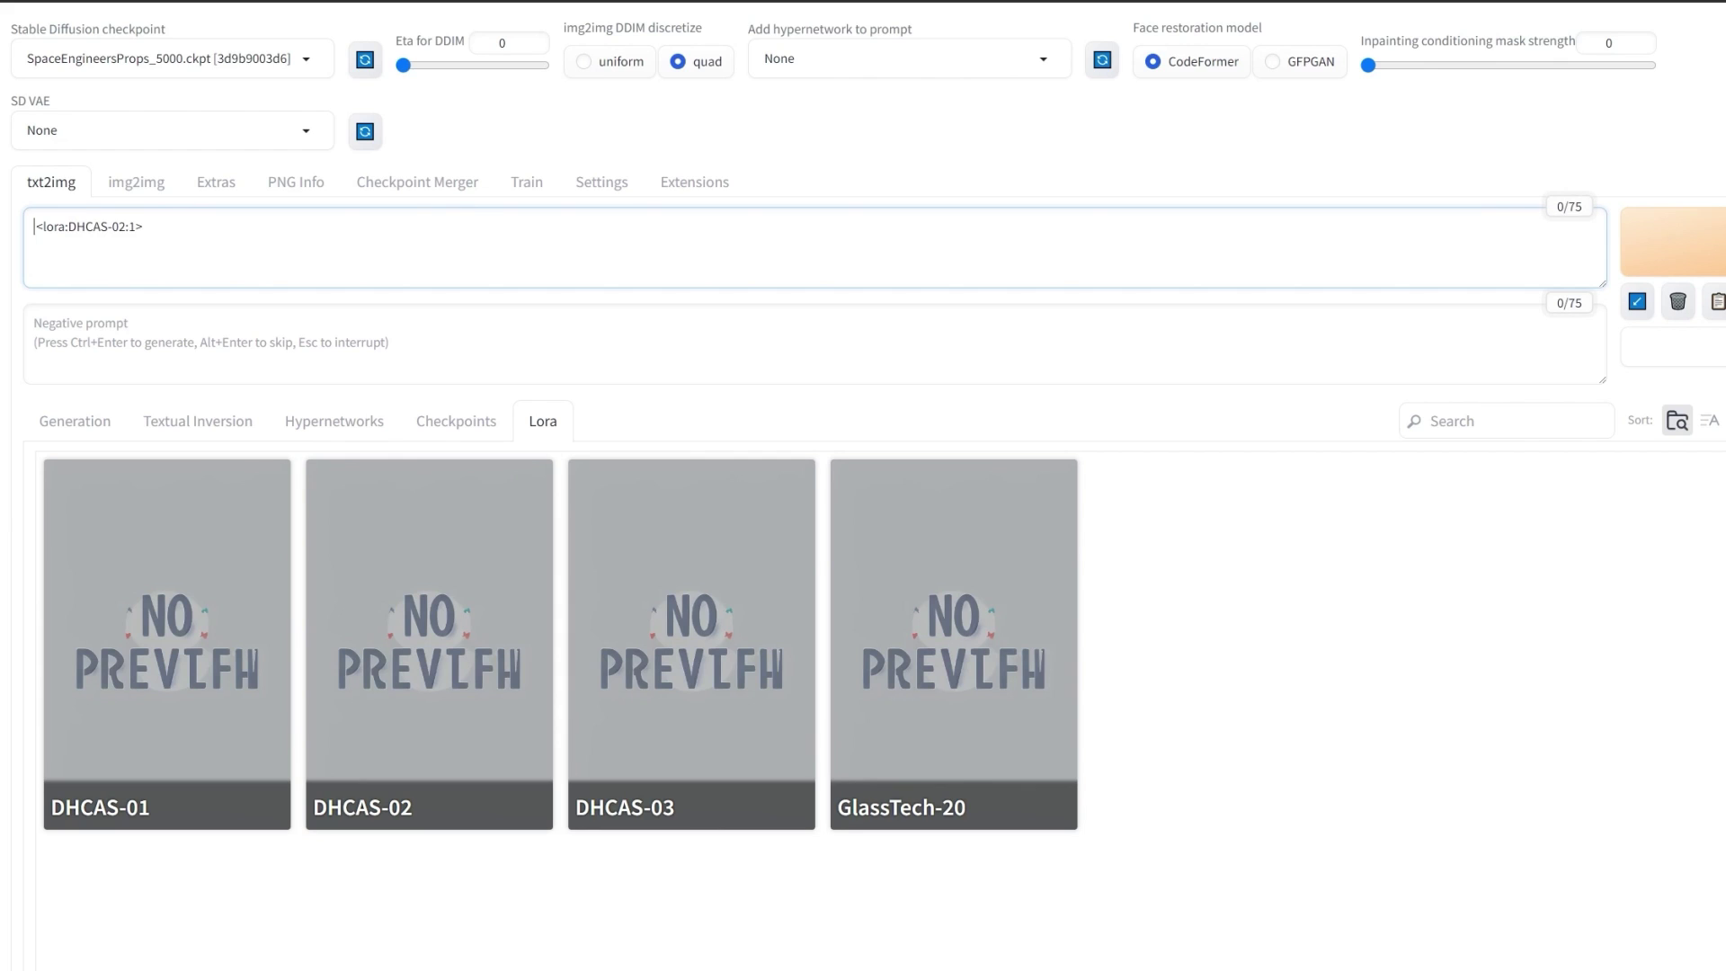
text(orange and black material, )
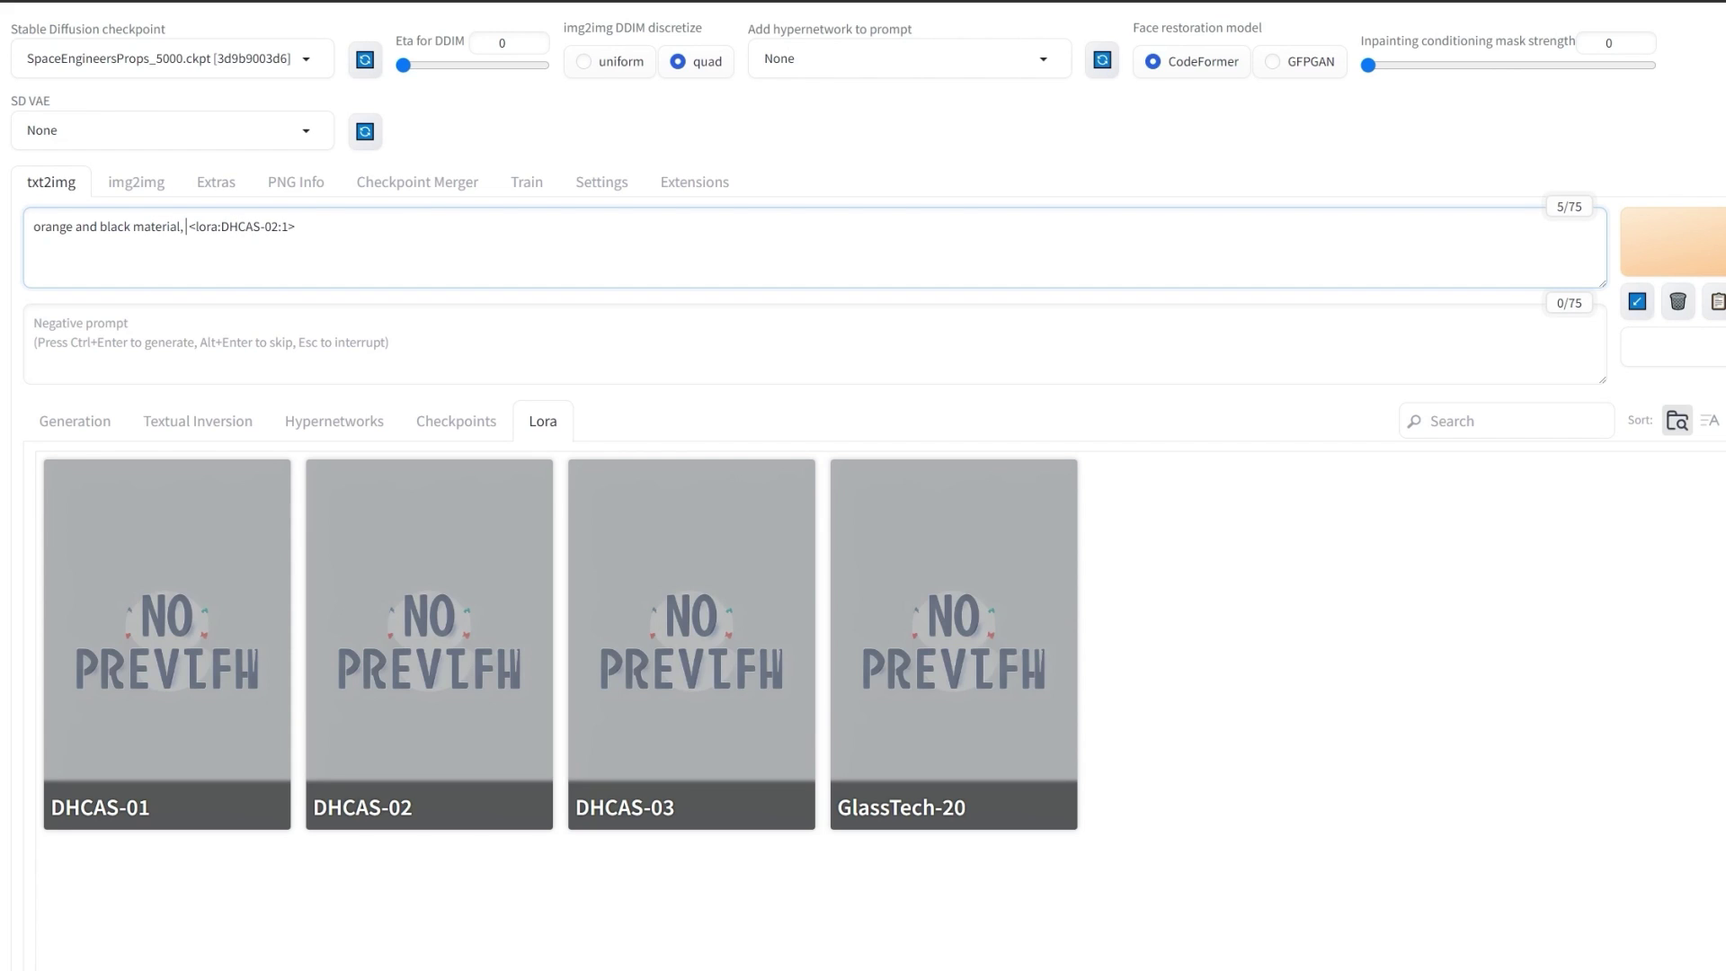
text(sci-fi decals, digital hards)
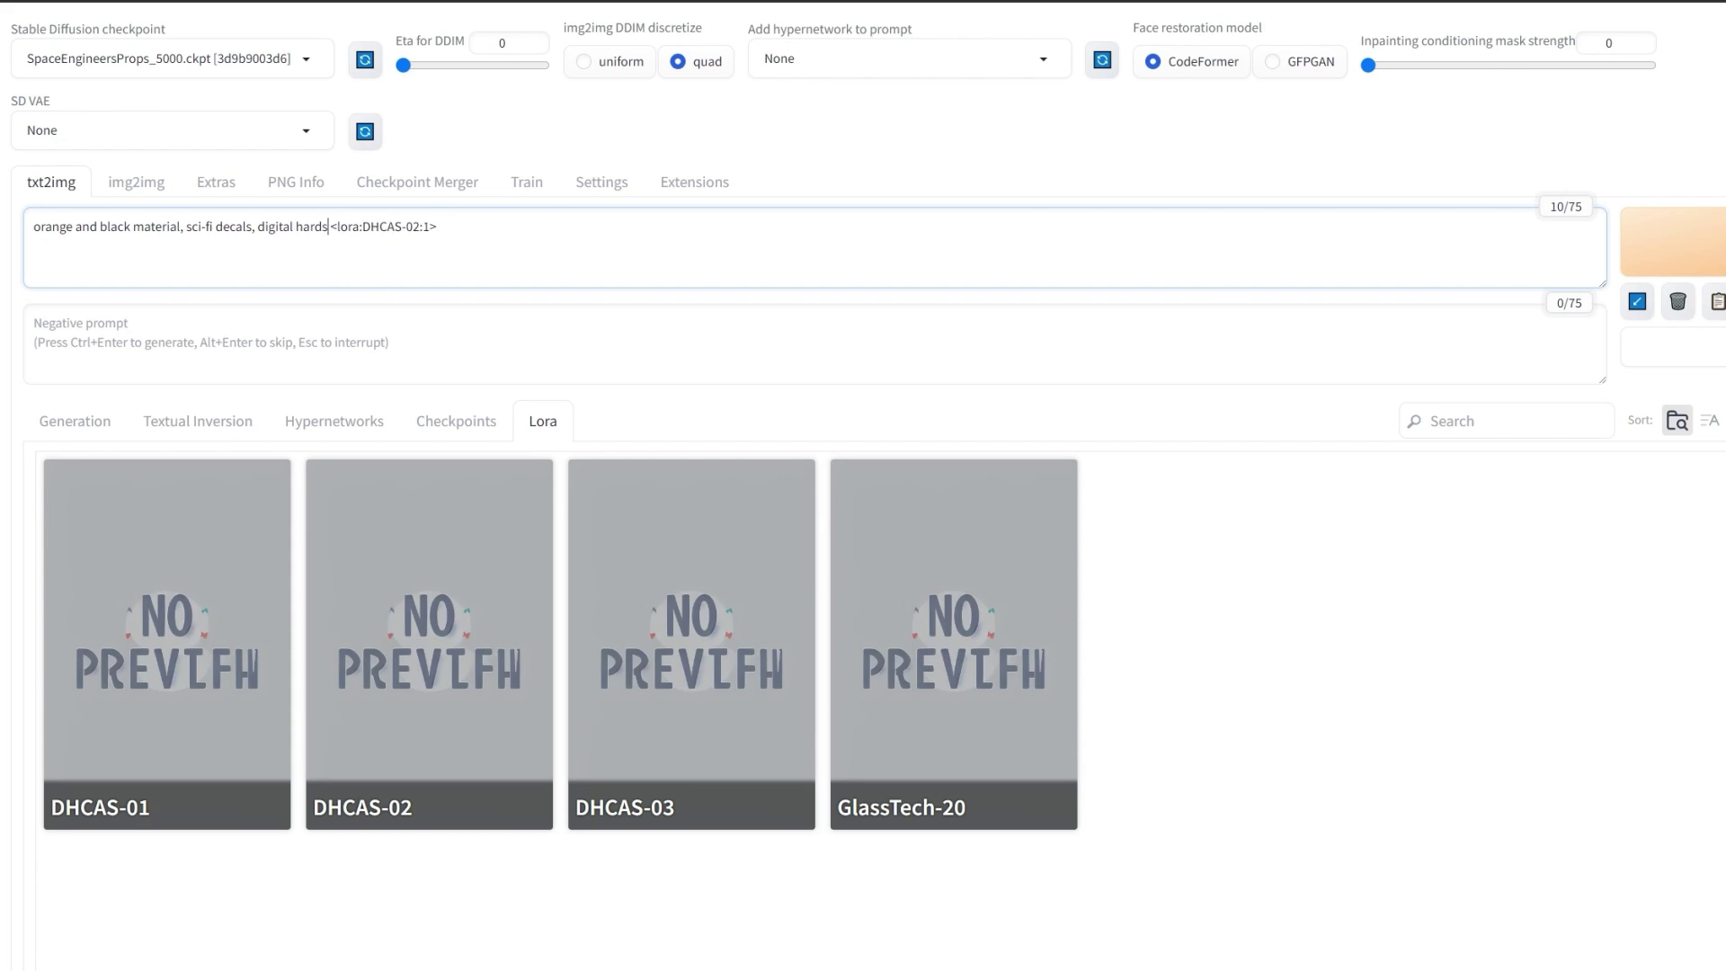
text(urface concept art style,)
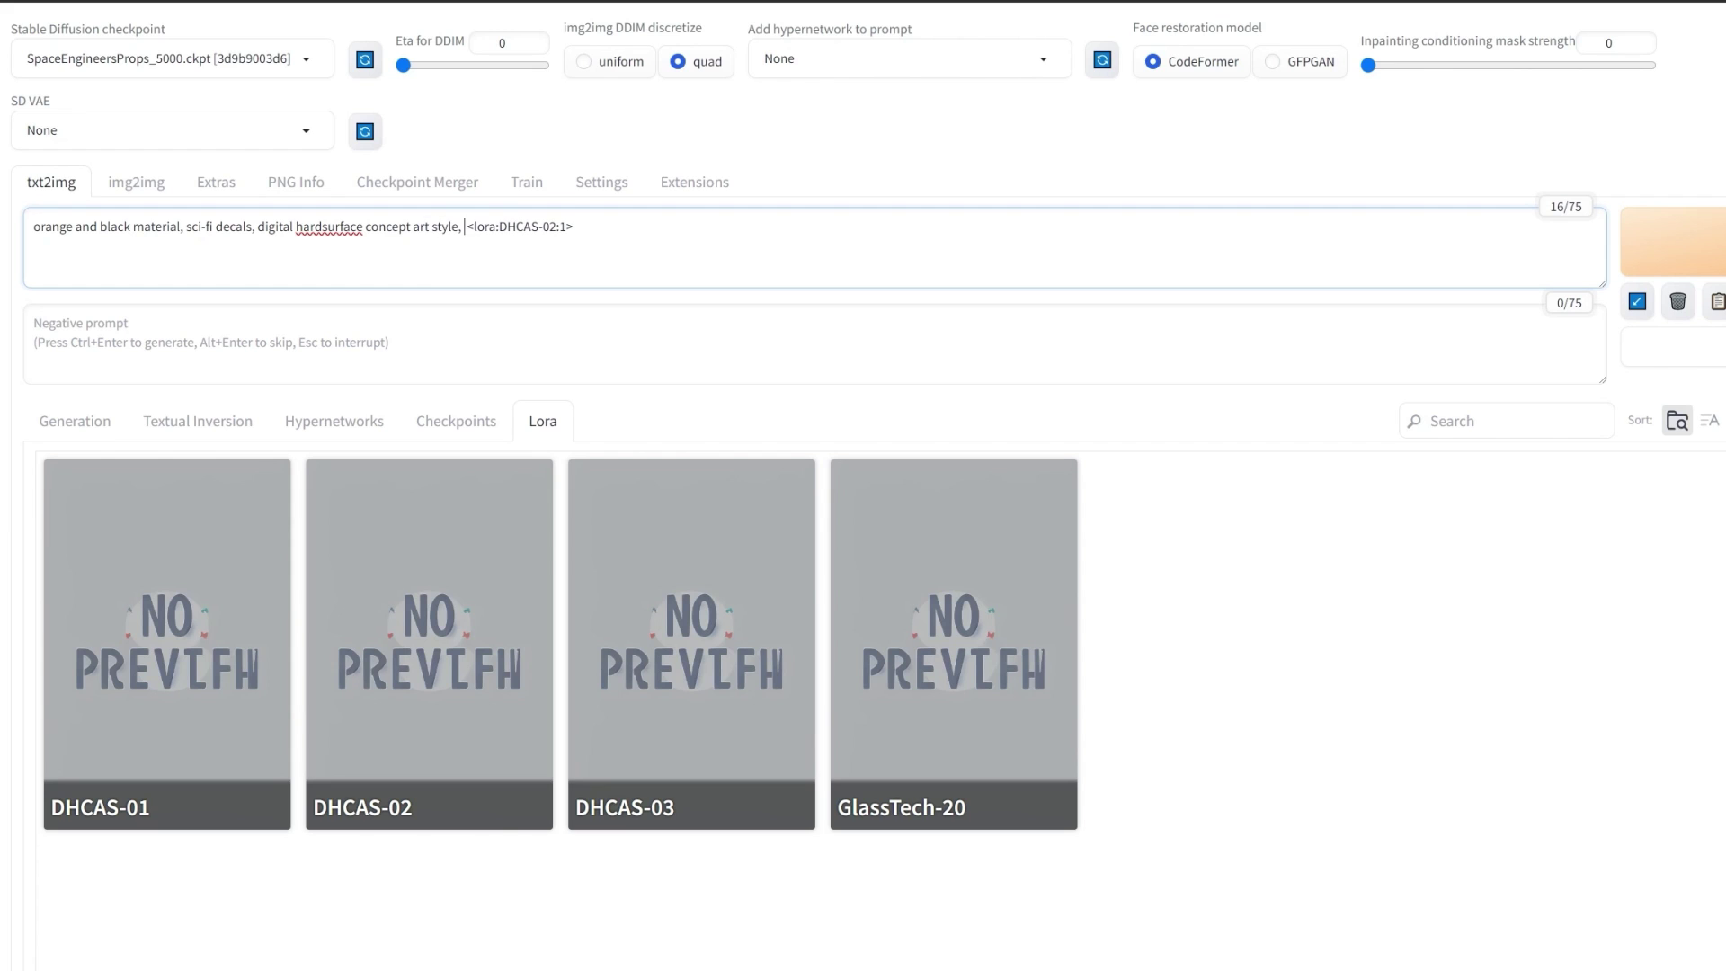
- Fill in the negative prompt with "bad, amateur, blurry, fractured" and generate the crate image
click(74, 421)
click(117, 346)
text(bad, amateur, blurry, fractured)
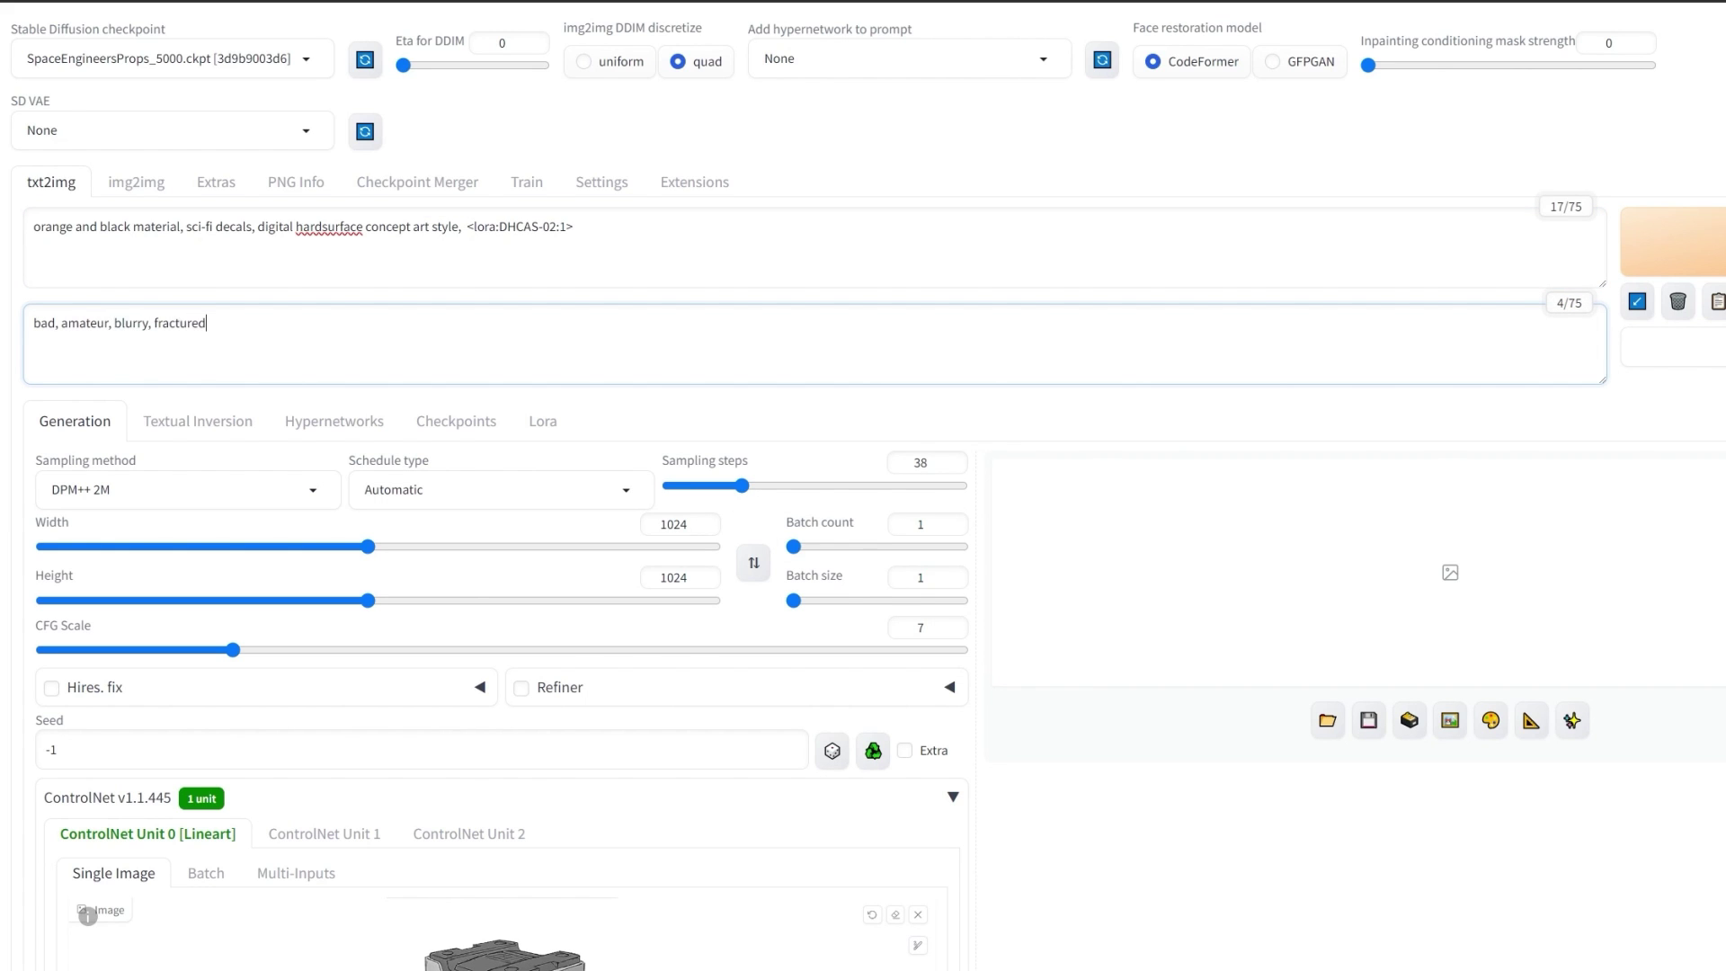
key(ctrl+Return)
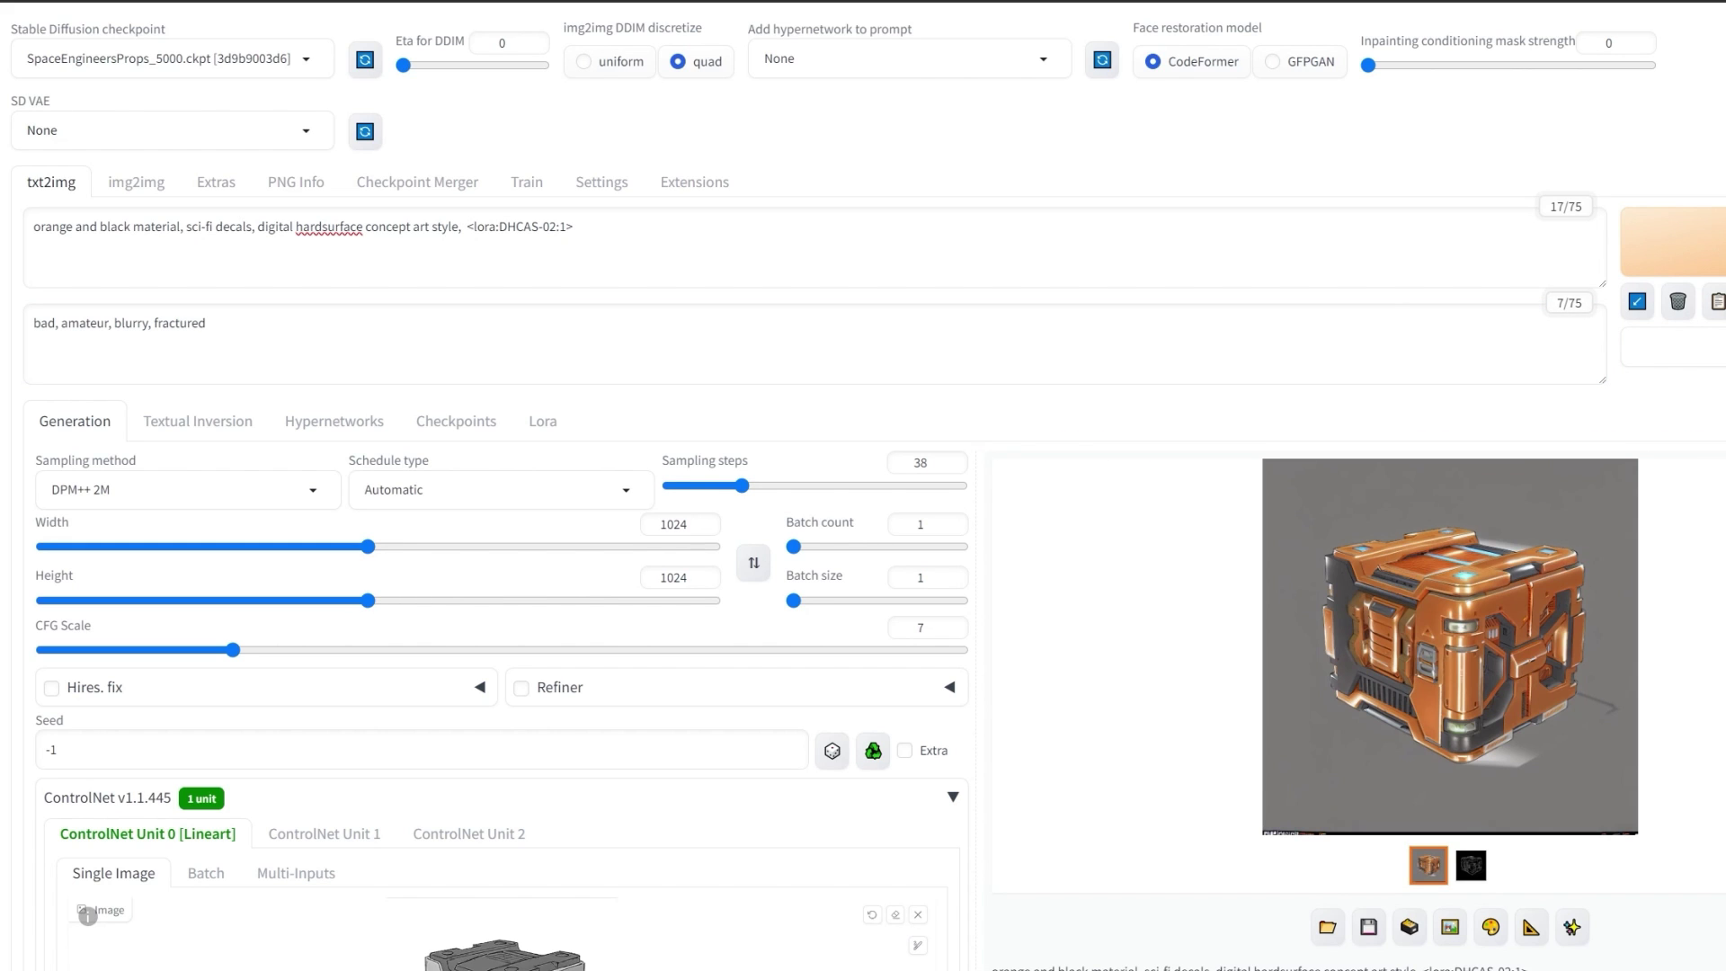
- Set the DHCAS-02 LoRA weight to 0.7 and remove "orange and" from the start of the prompt
double_click(562, 227)
text(0.7)
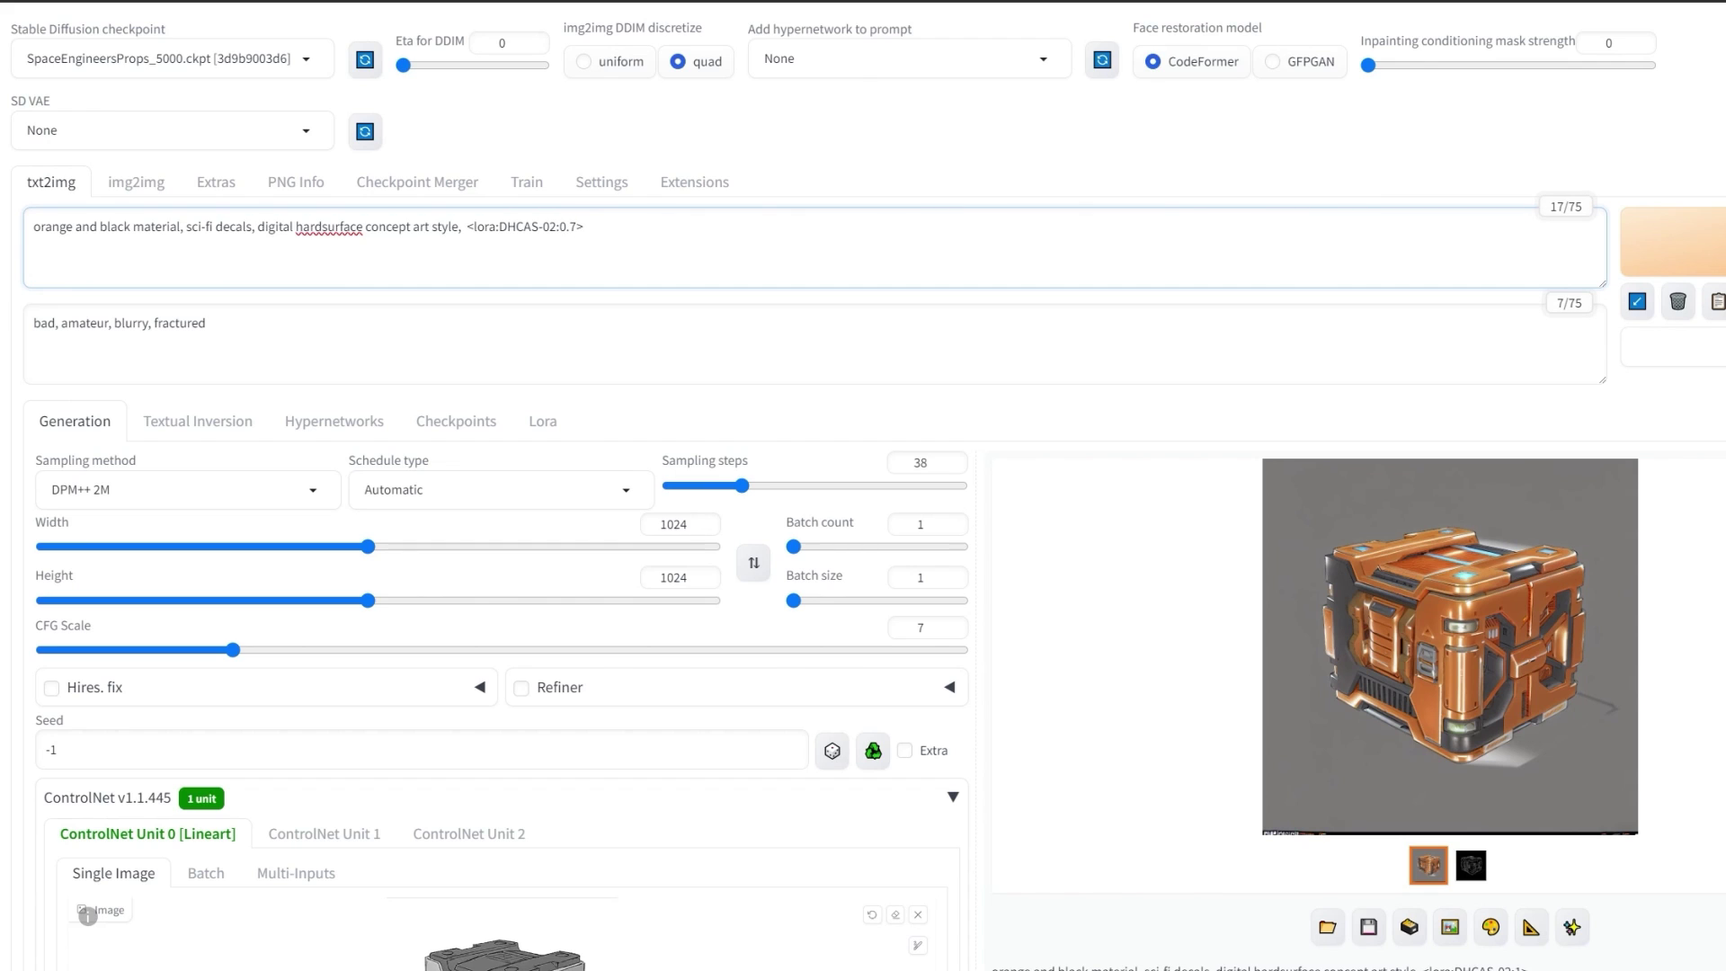
drag(100, 226, 33, 227)
key(BackSpace)
- Add "blue emissive," after "black material," in the prompt and generate a new crate image
key(ctrl+Right)
key(ctrl+Right)
text(blue emmisive)
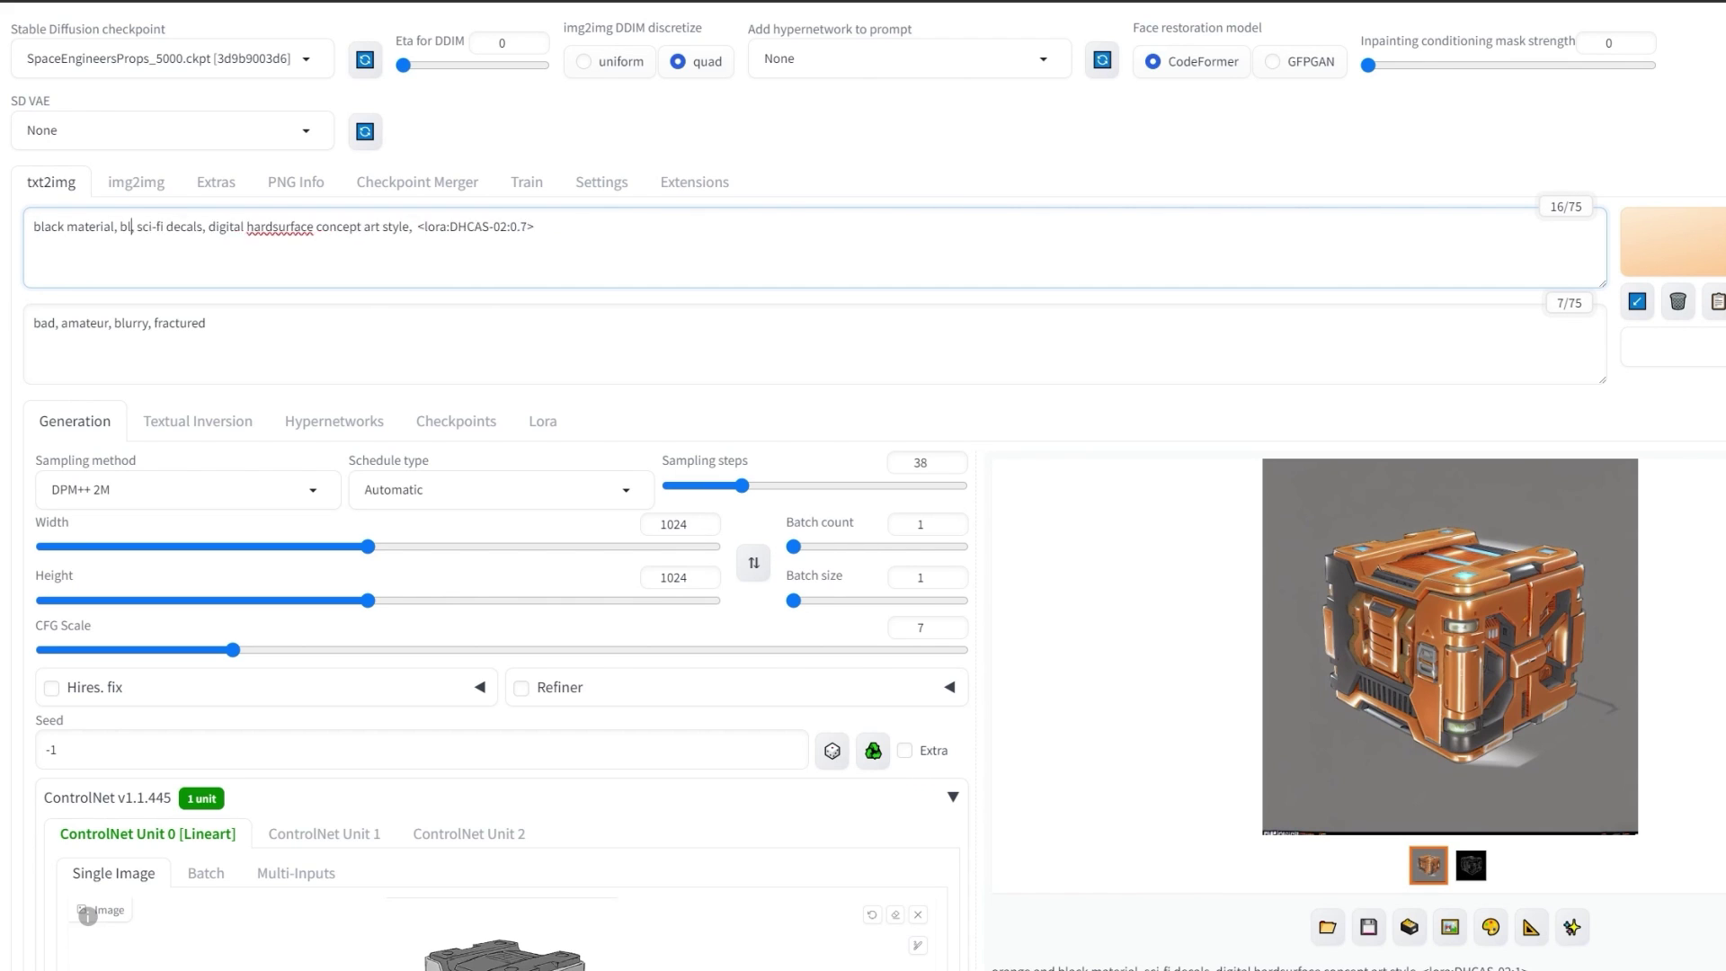
right_click(172, 230)
click(225, 242)
click(1672, 241)
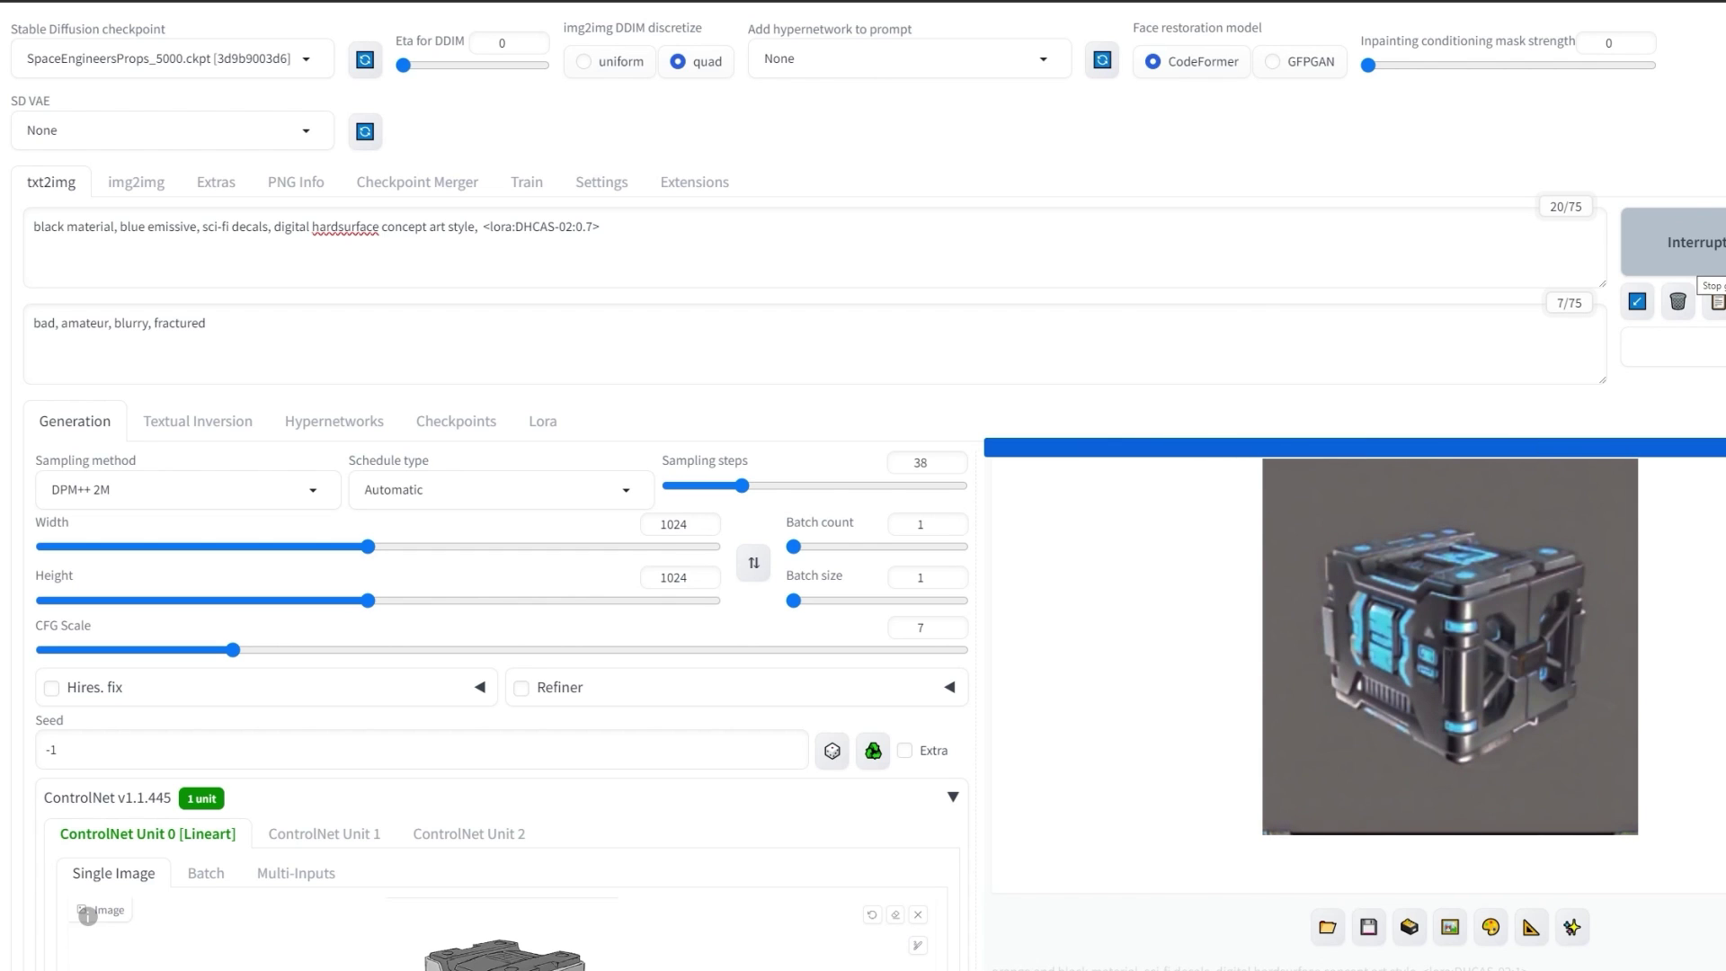
click(1449, 647)
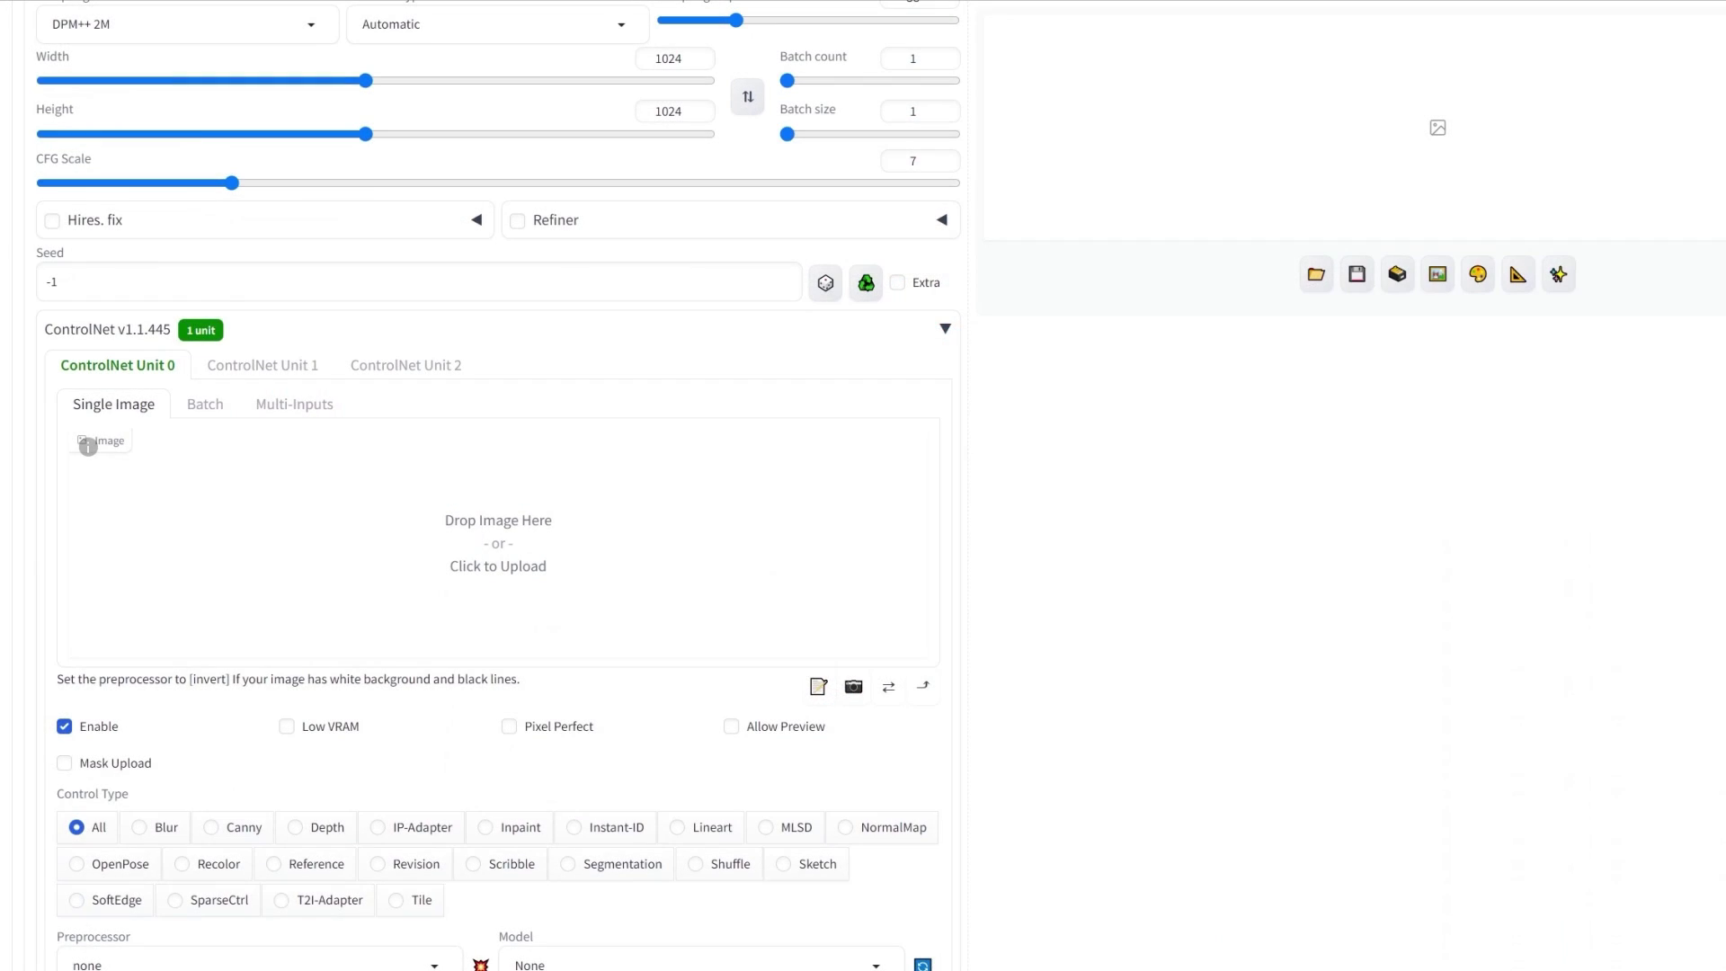
- Load sketch-01.png from the Sketches&Blockouts folder into ControlNet Unit 0 and set its control type to Depth
key(alt+Tab)
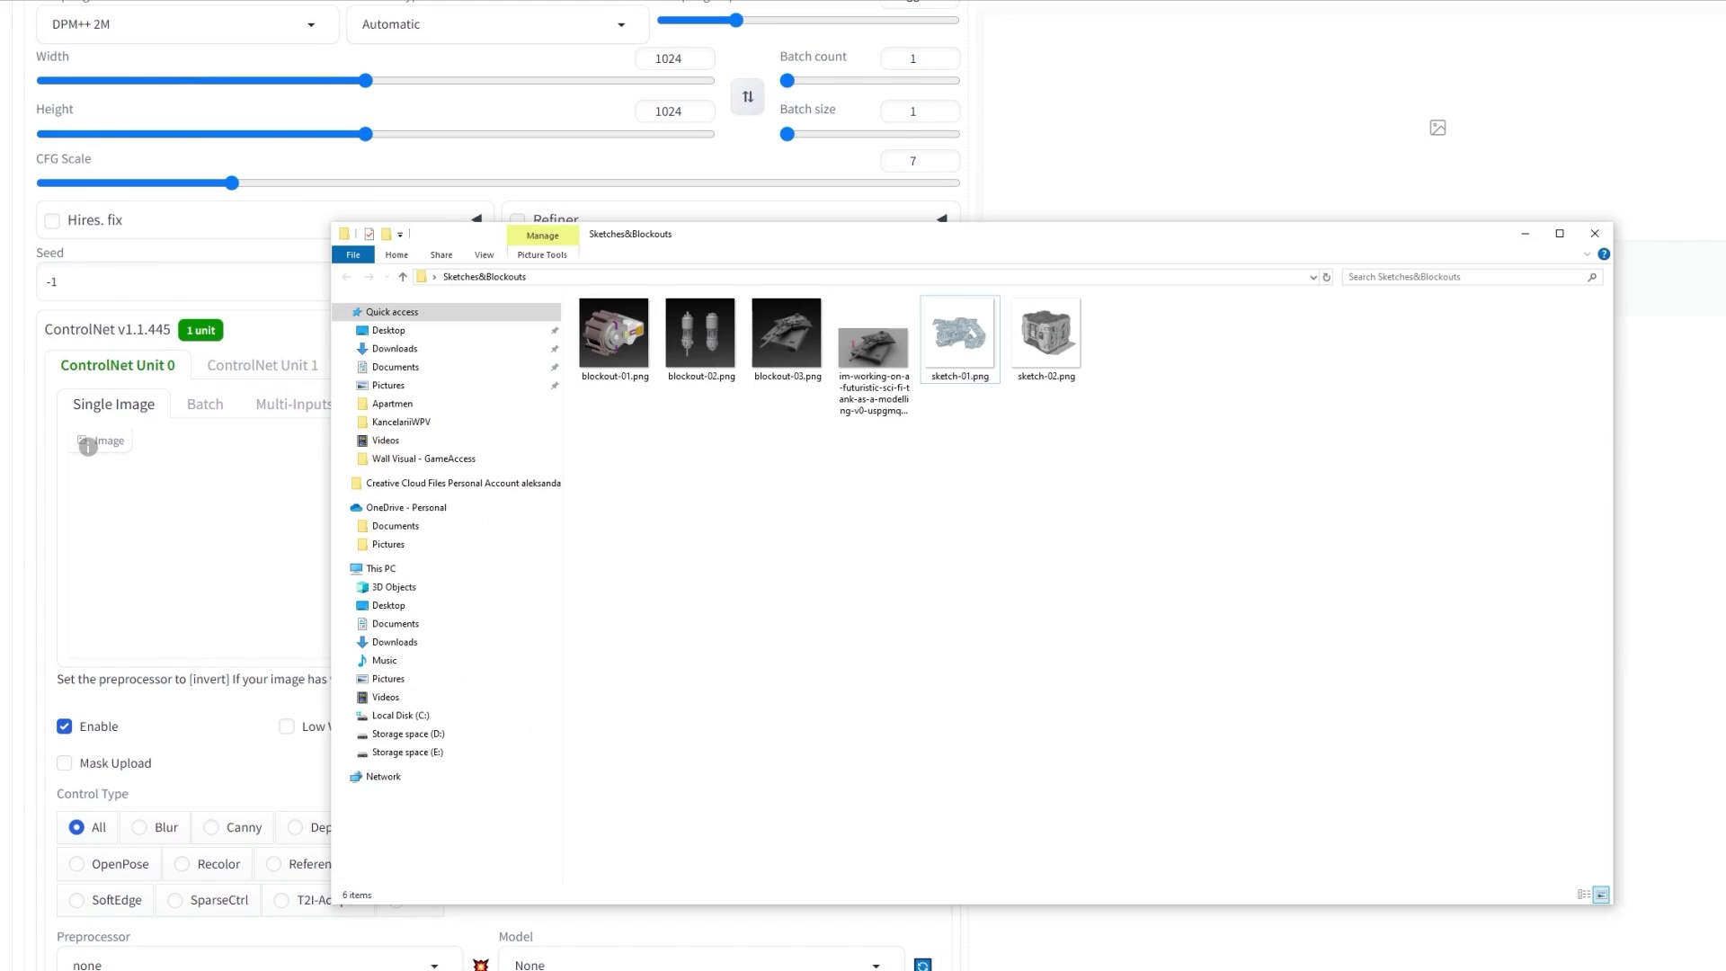
drag(946, 339, 275, 561)
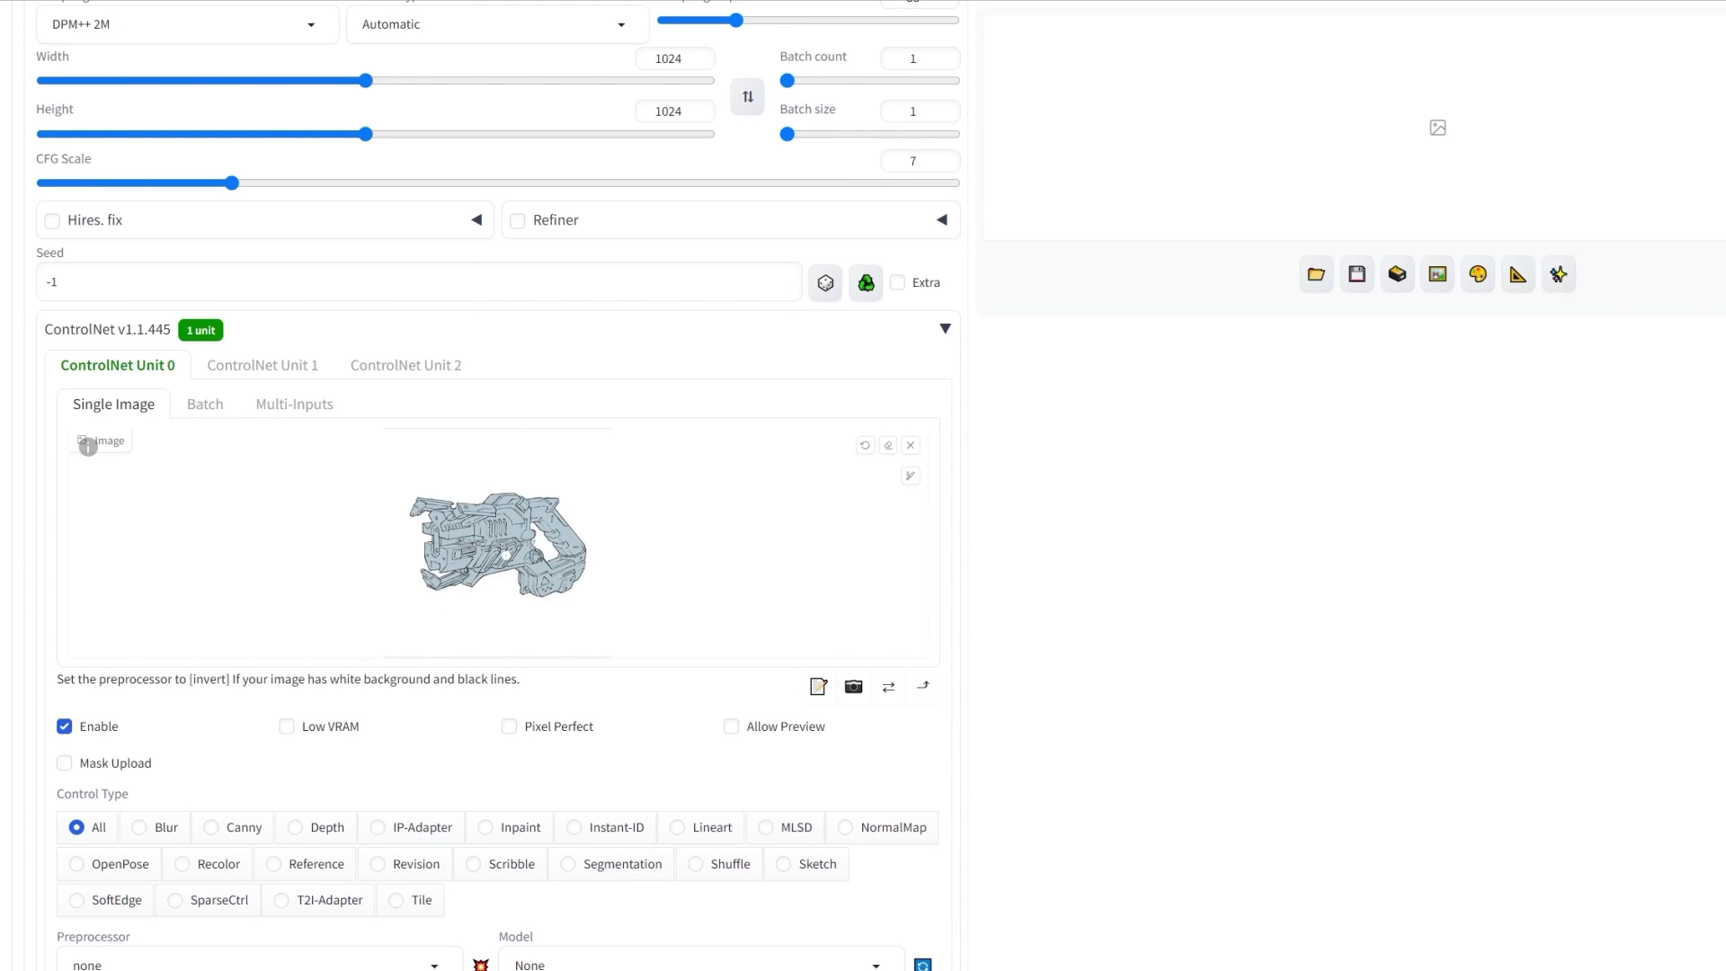
scroll(494, 539, down, 2)
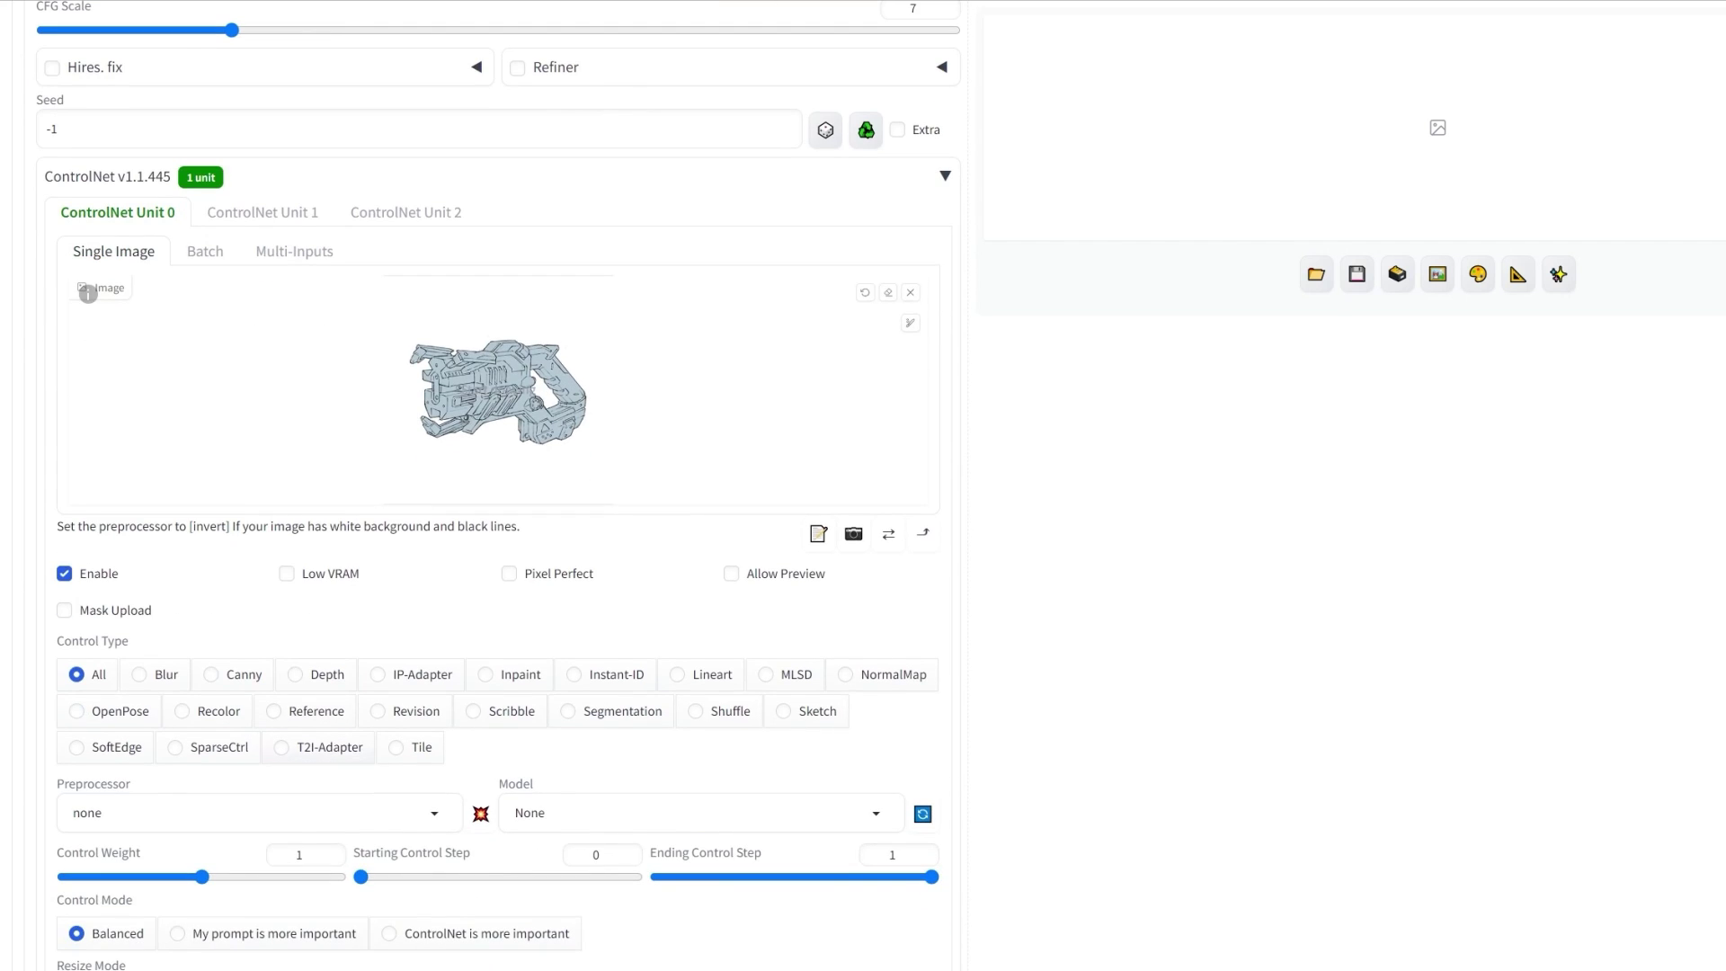
click(316, 675)
- Set the Depth unit's control weight to 0.65 and its model to control_sd15_depth [fef5e48e]
drag(201, 876, 154, 877)
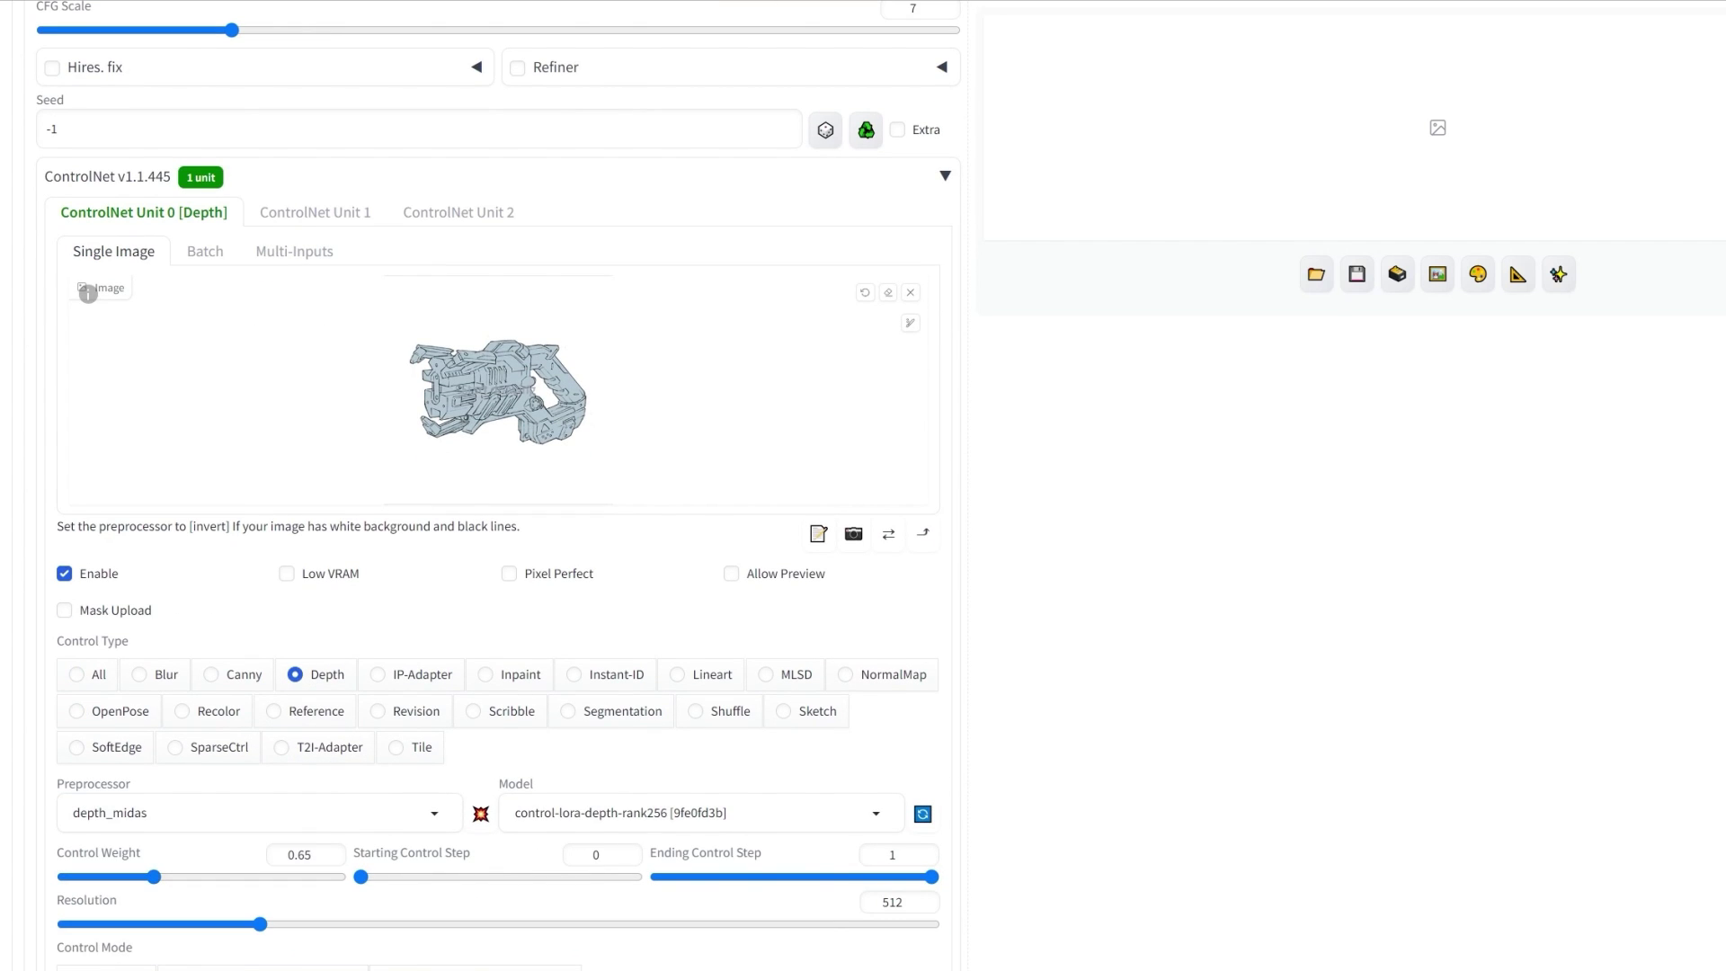
click(782, 812)
click(629, 782)
- Check the prompts and ControlNet settings, and generate an image from the gun sketch
scroll(498, 540, up, 5)
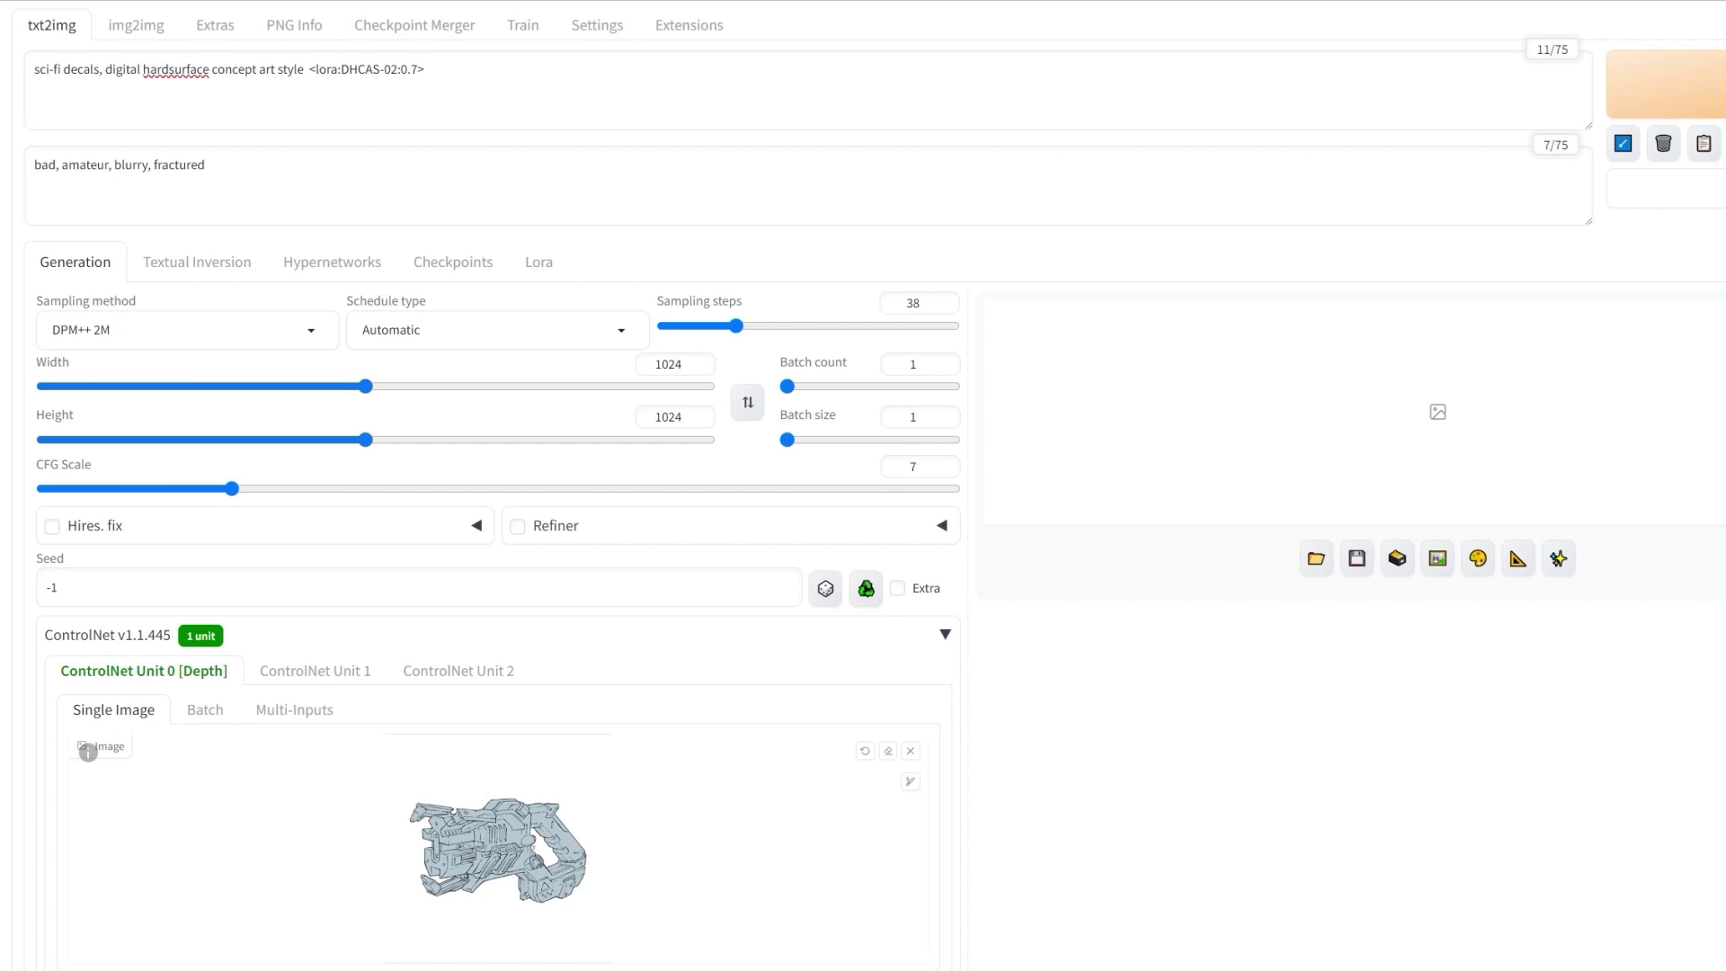
scroll(863, 485, up, 2)
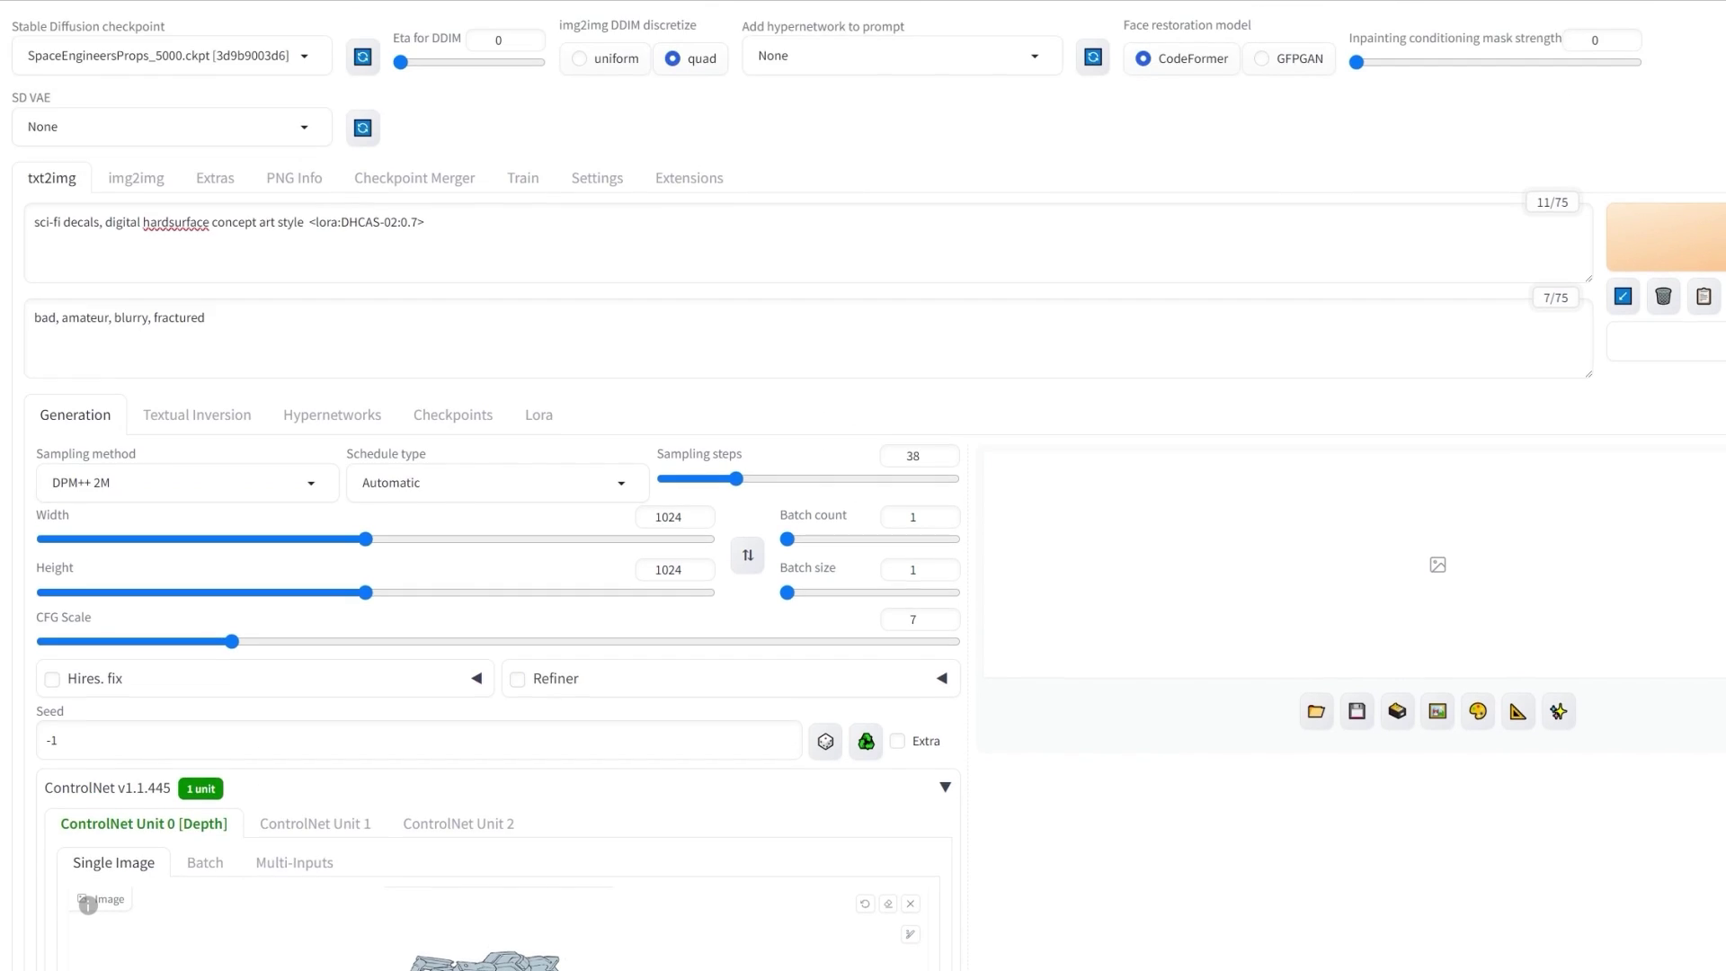
scroll(498, 539, down, 6)
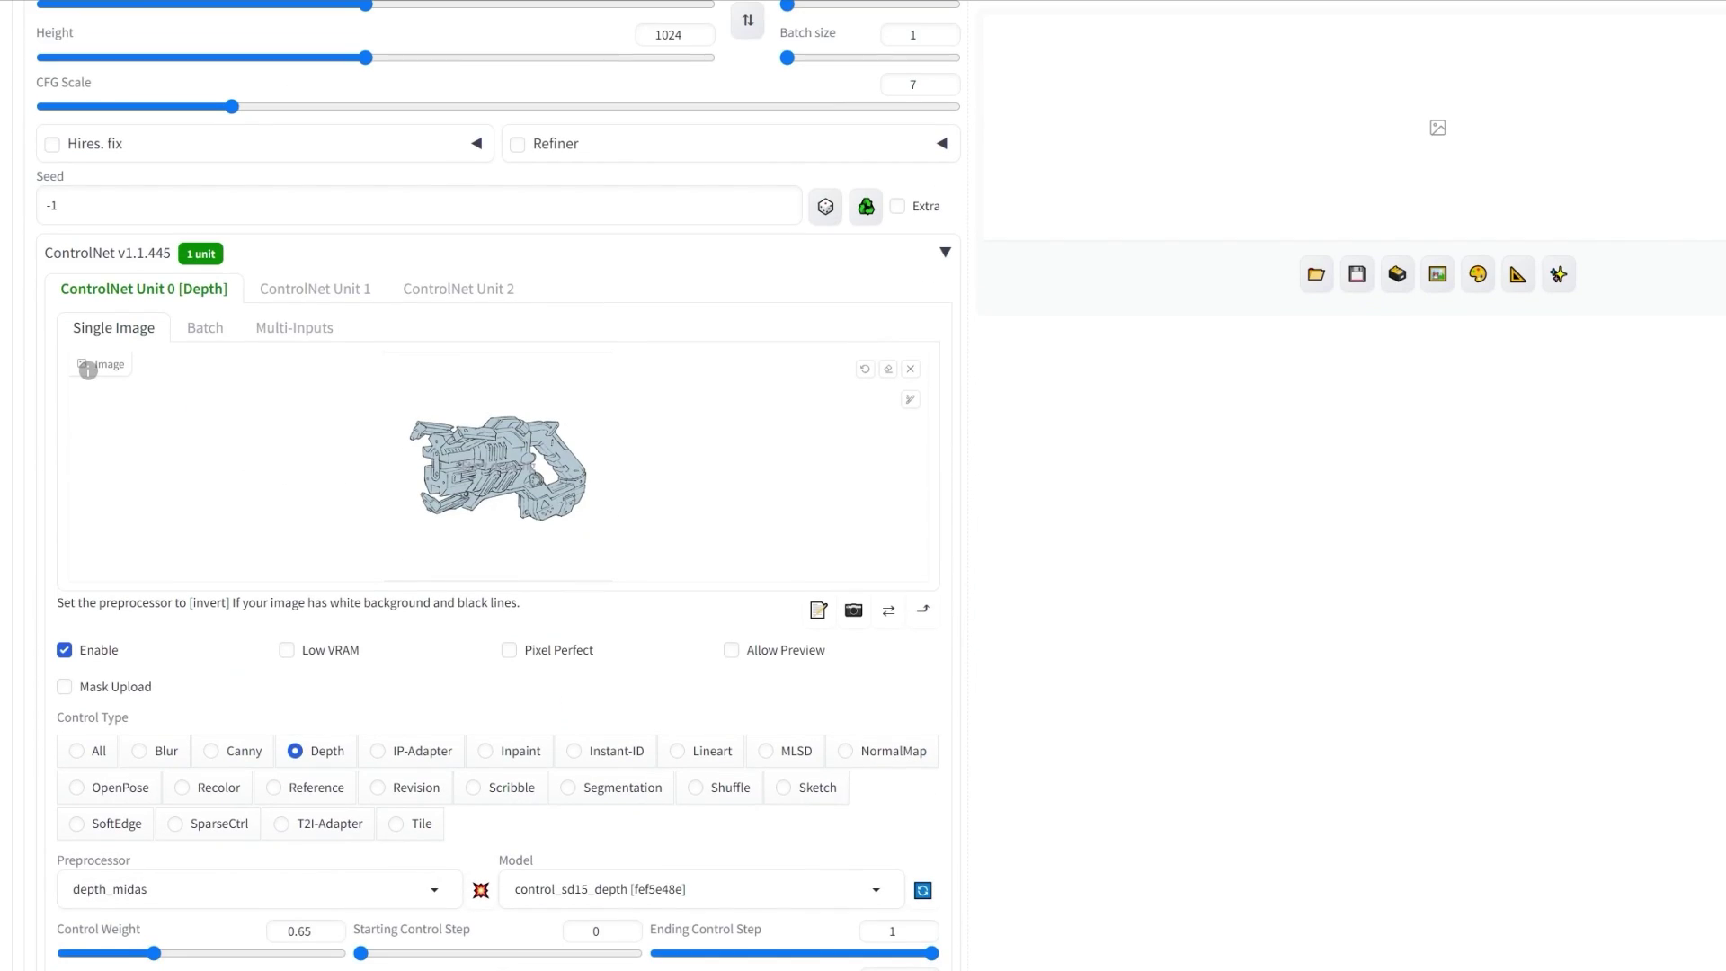
scroll(498, 539, up, 6)
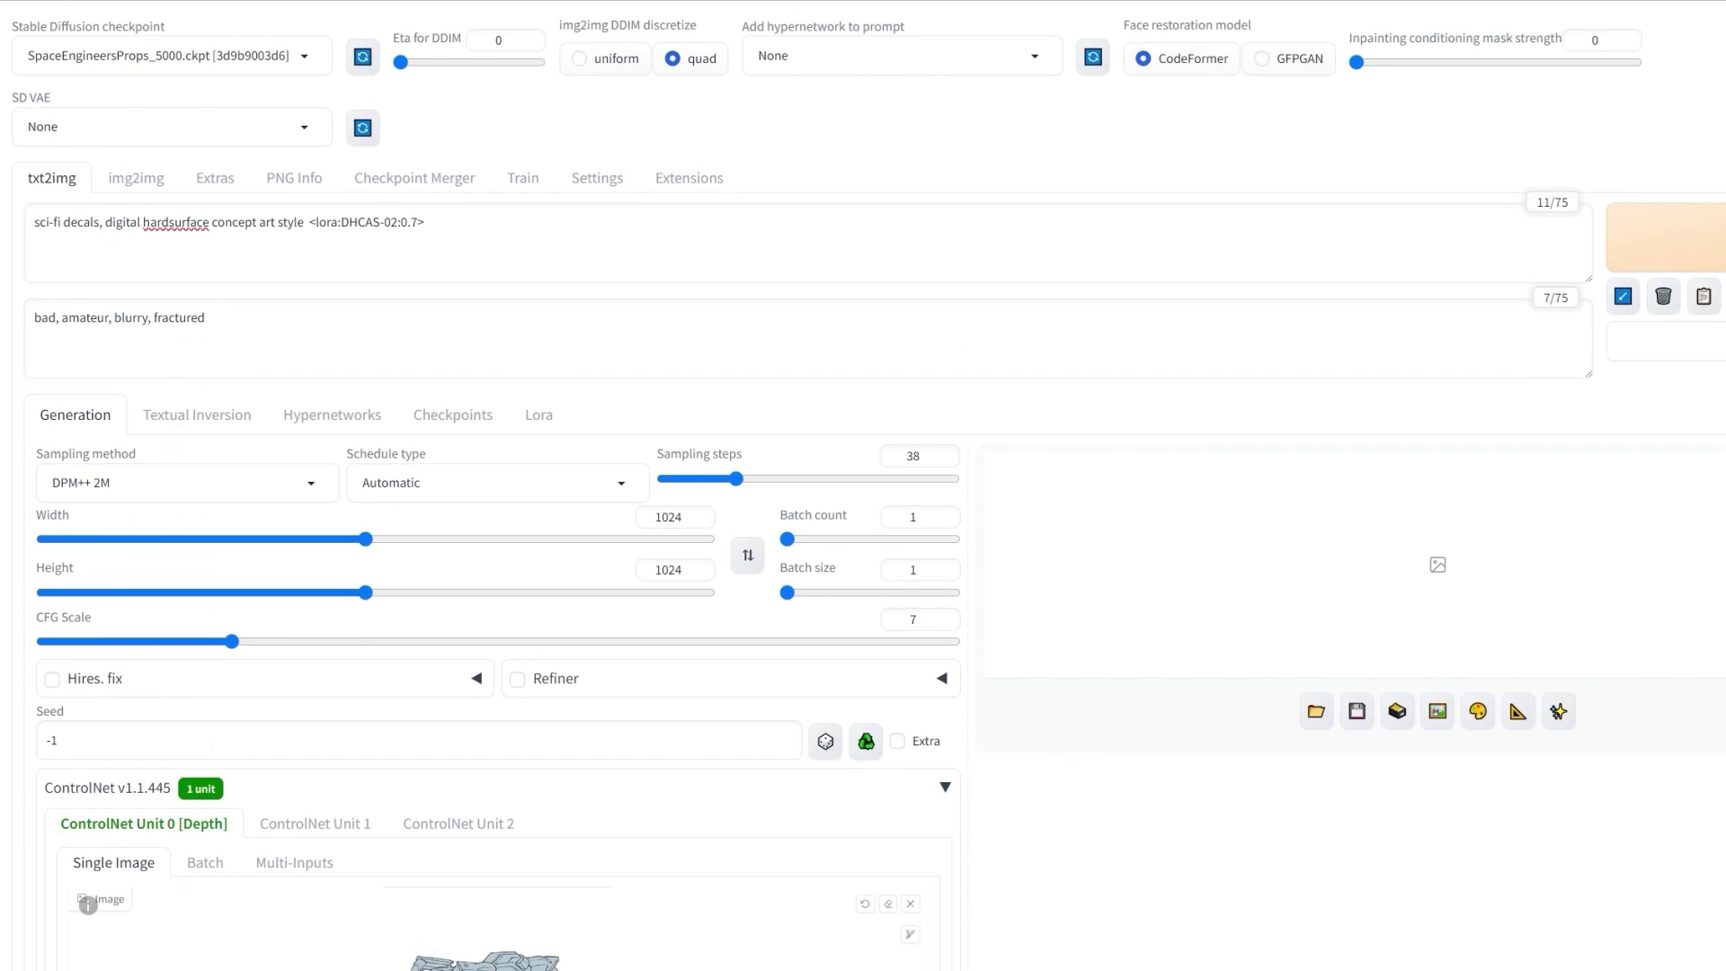
click(1716, 267)
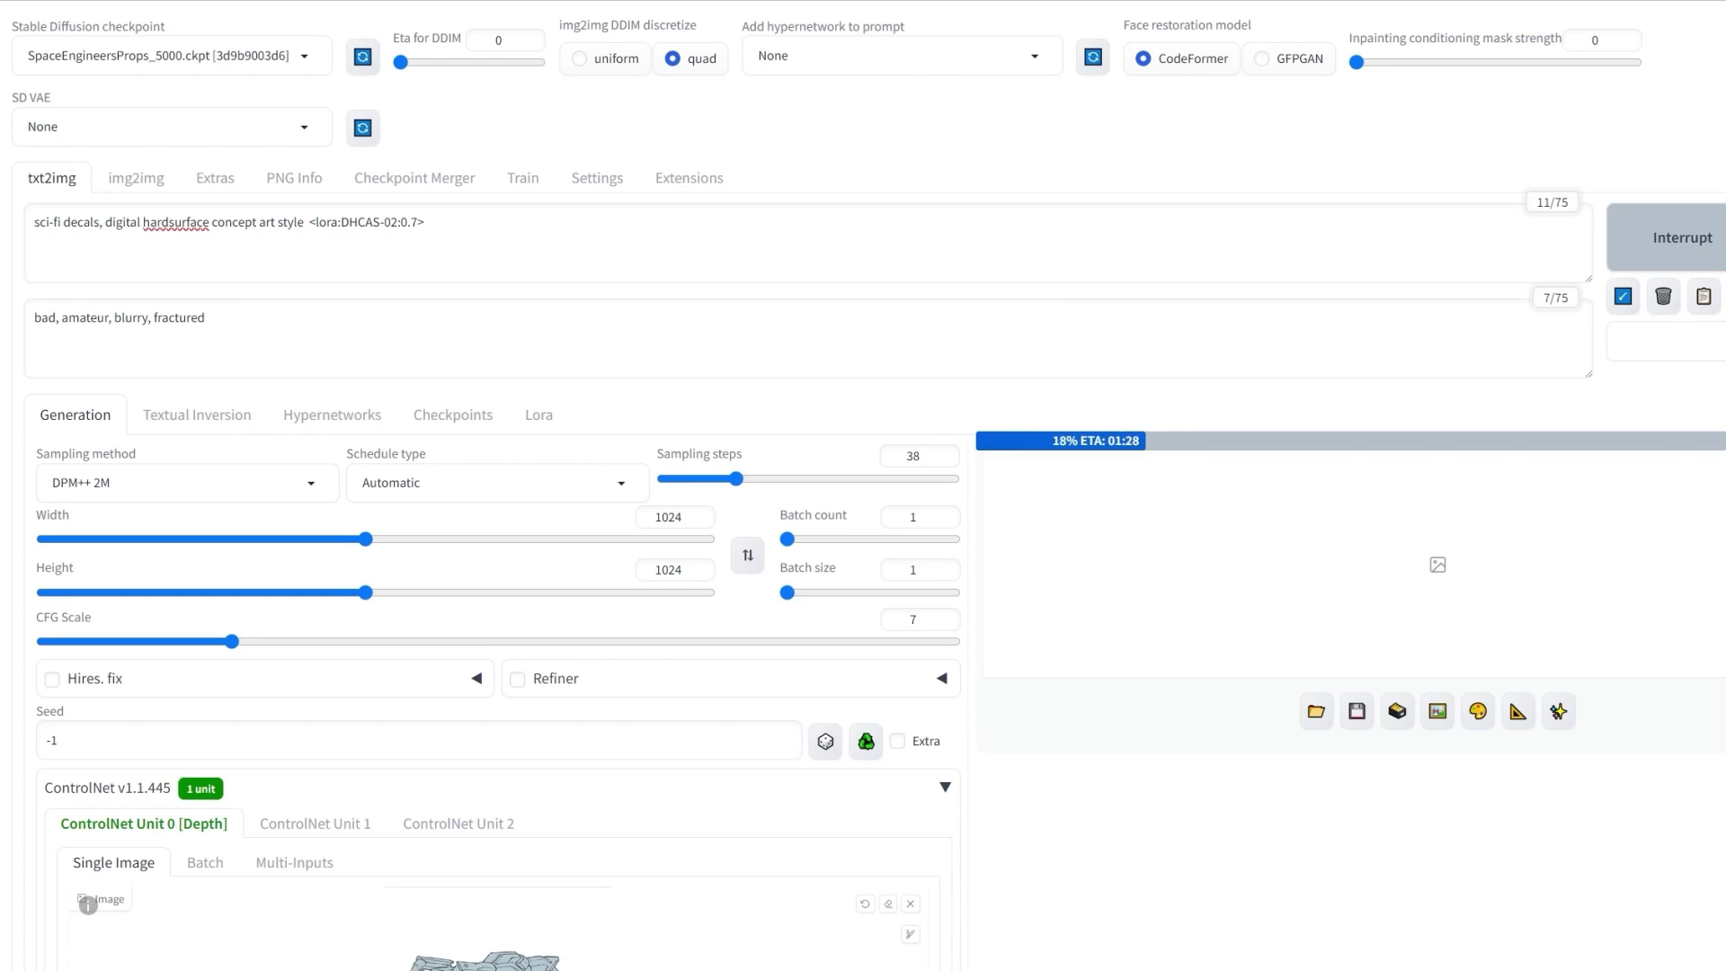